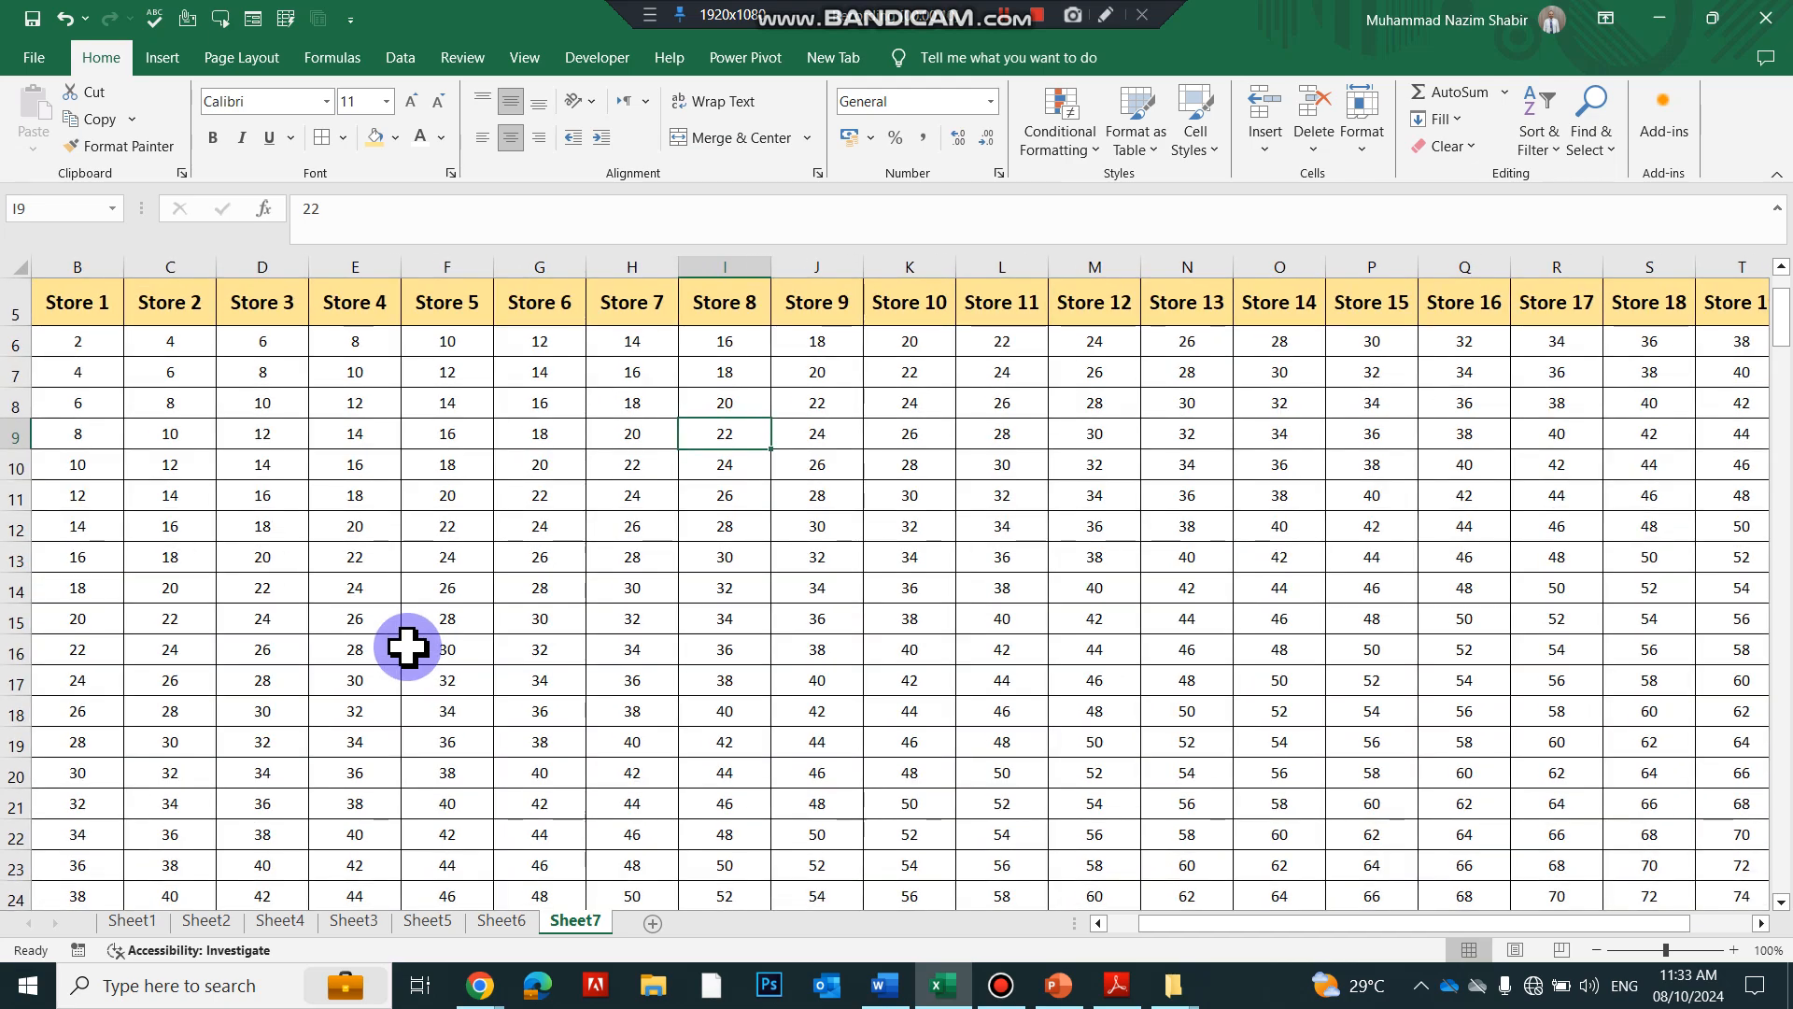
- Freeze the panes at row 3 so that rows 1 and 2 stay in view while scrolling
scroll(407, 645, down, 19)
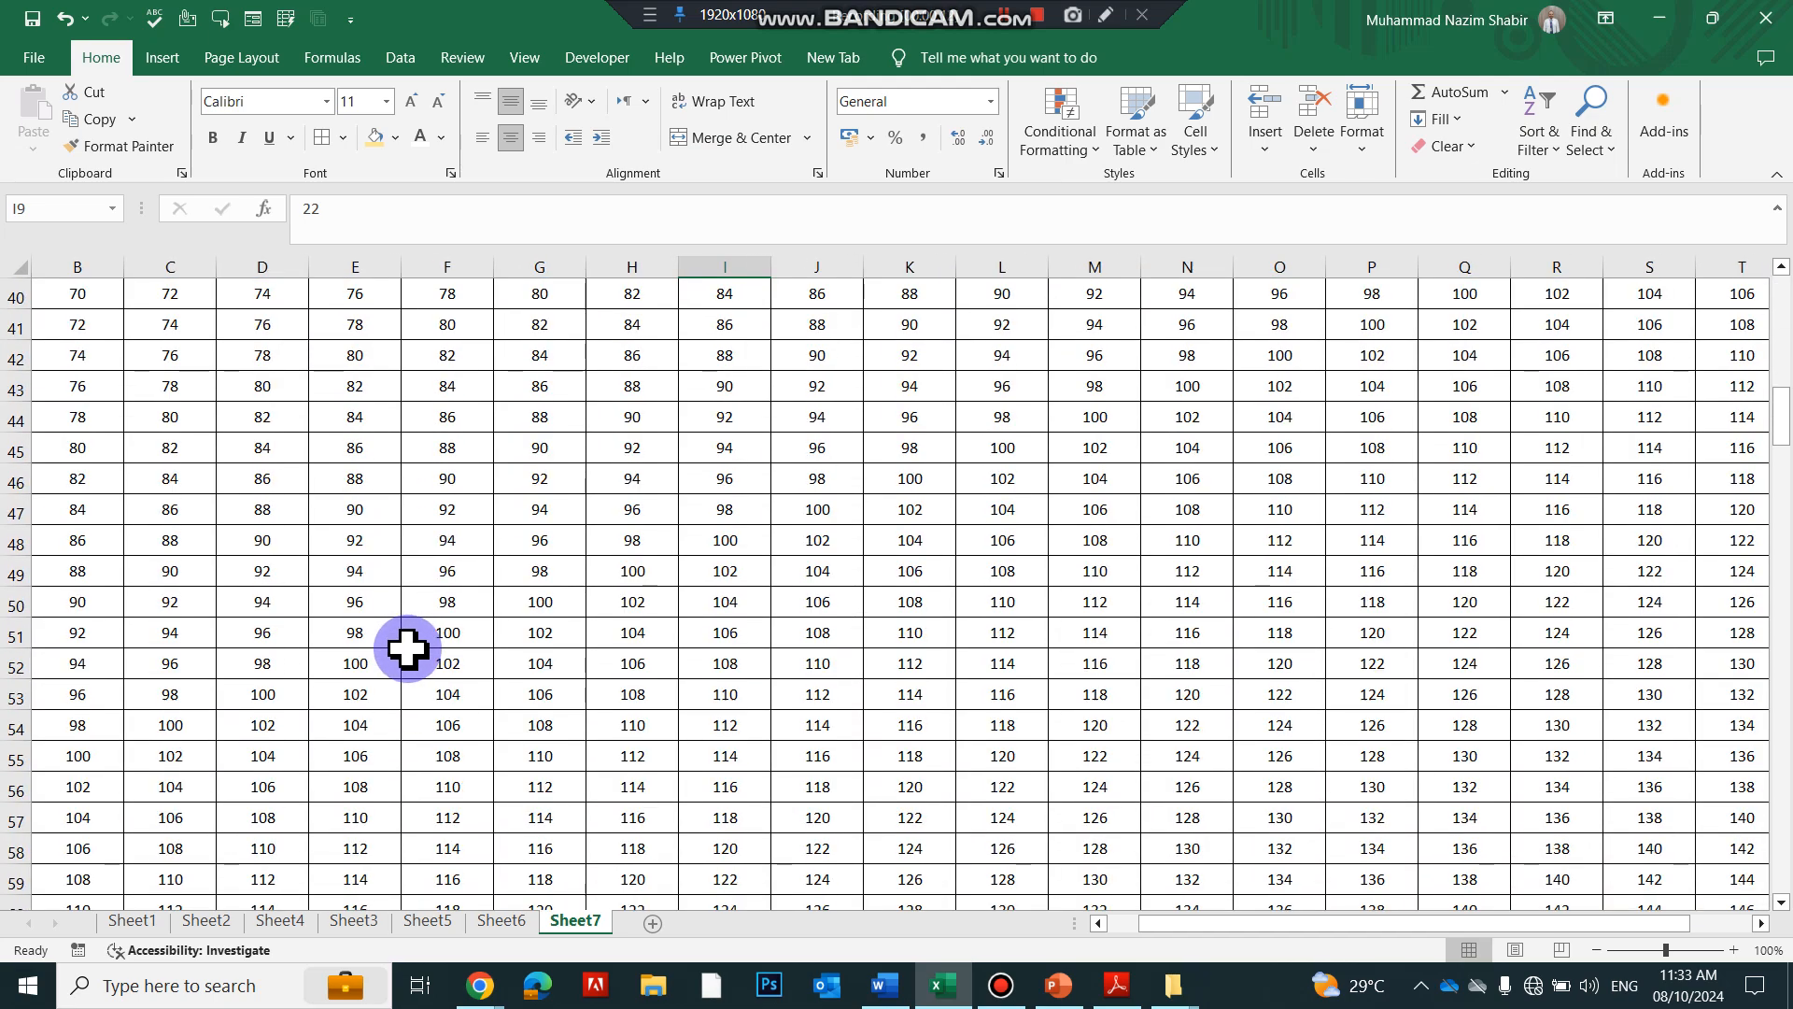
scroll(407, 656, down, 15)
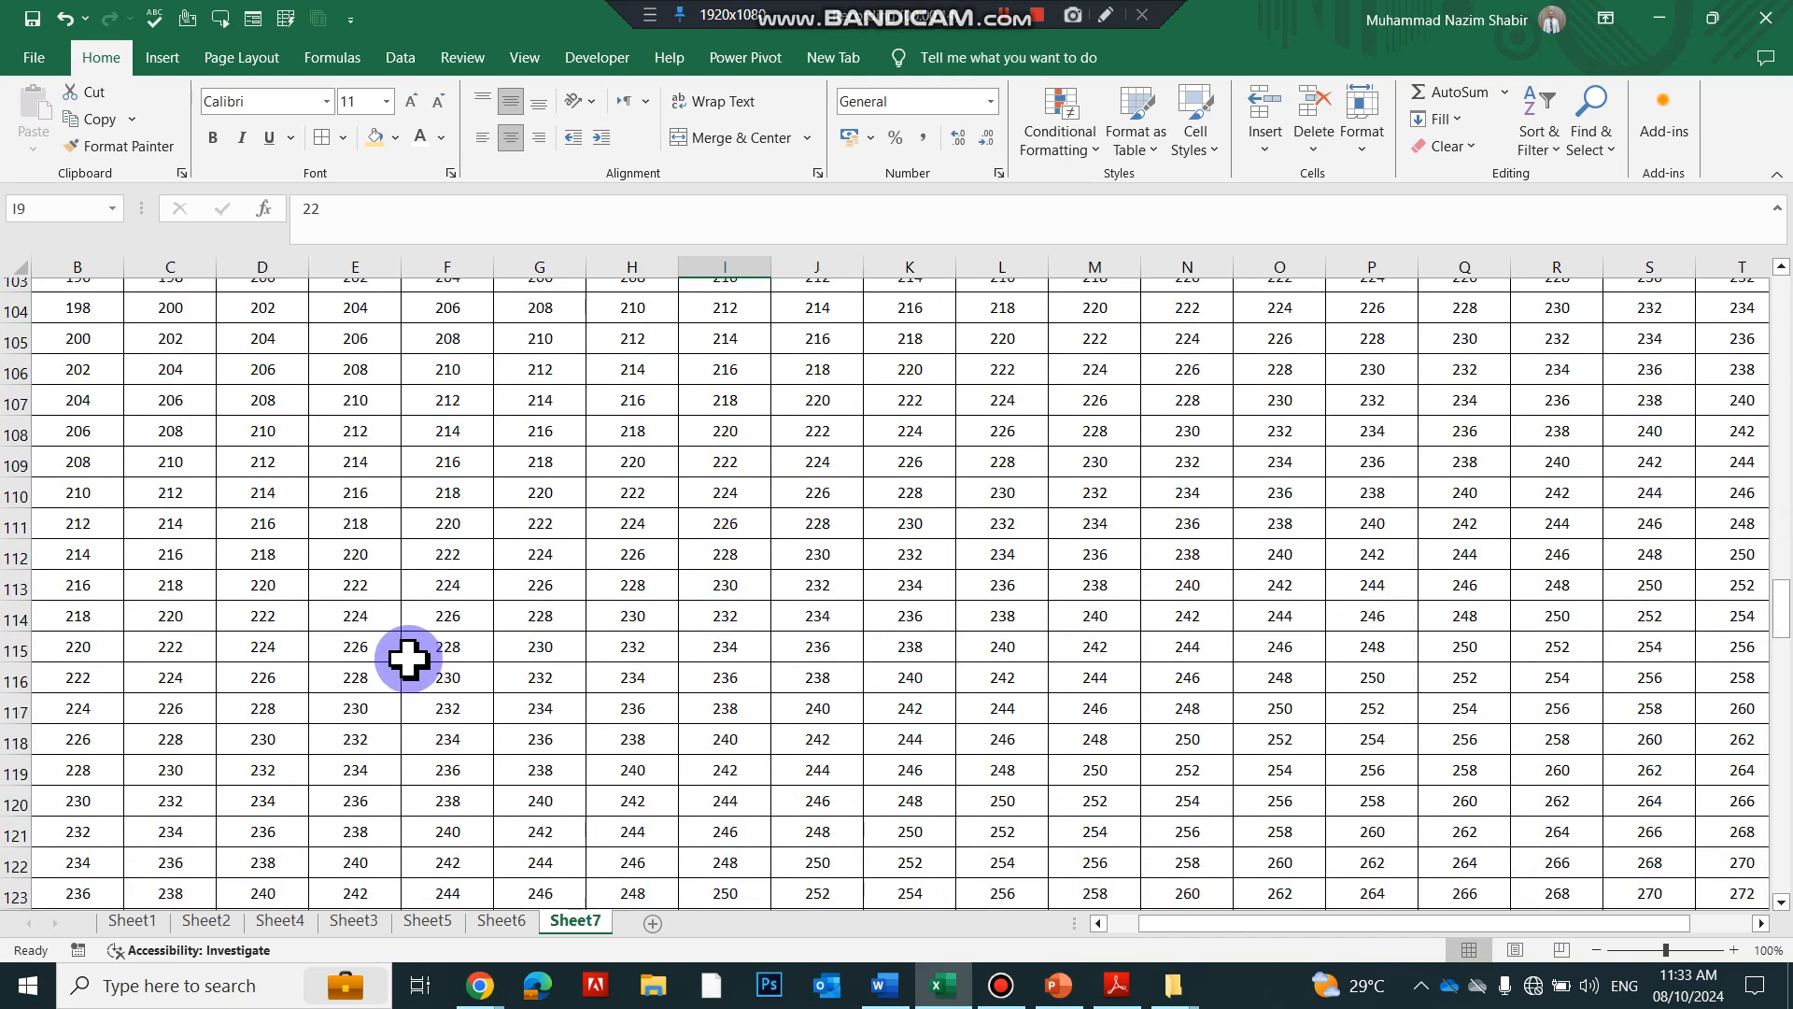
scroll(407, 657, up, 20)
scroll(407, 657, up, 9)
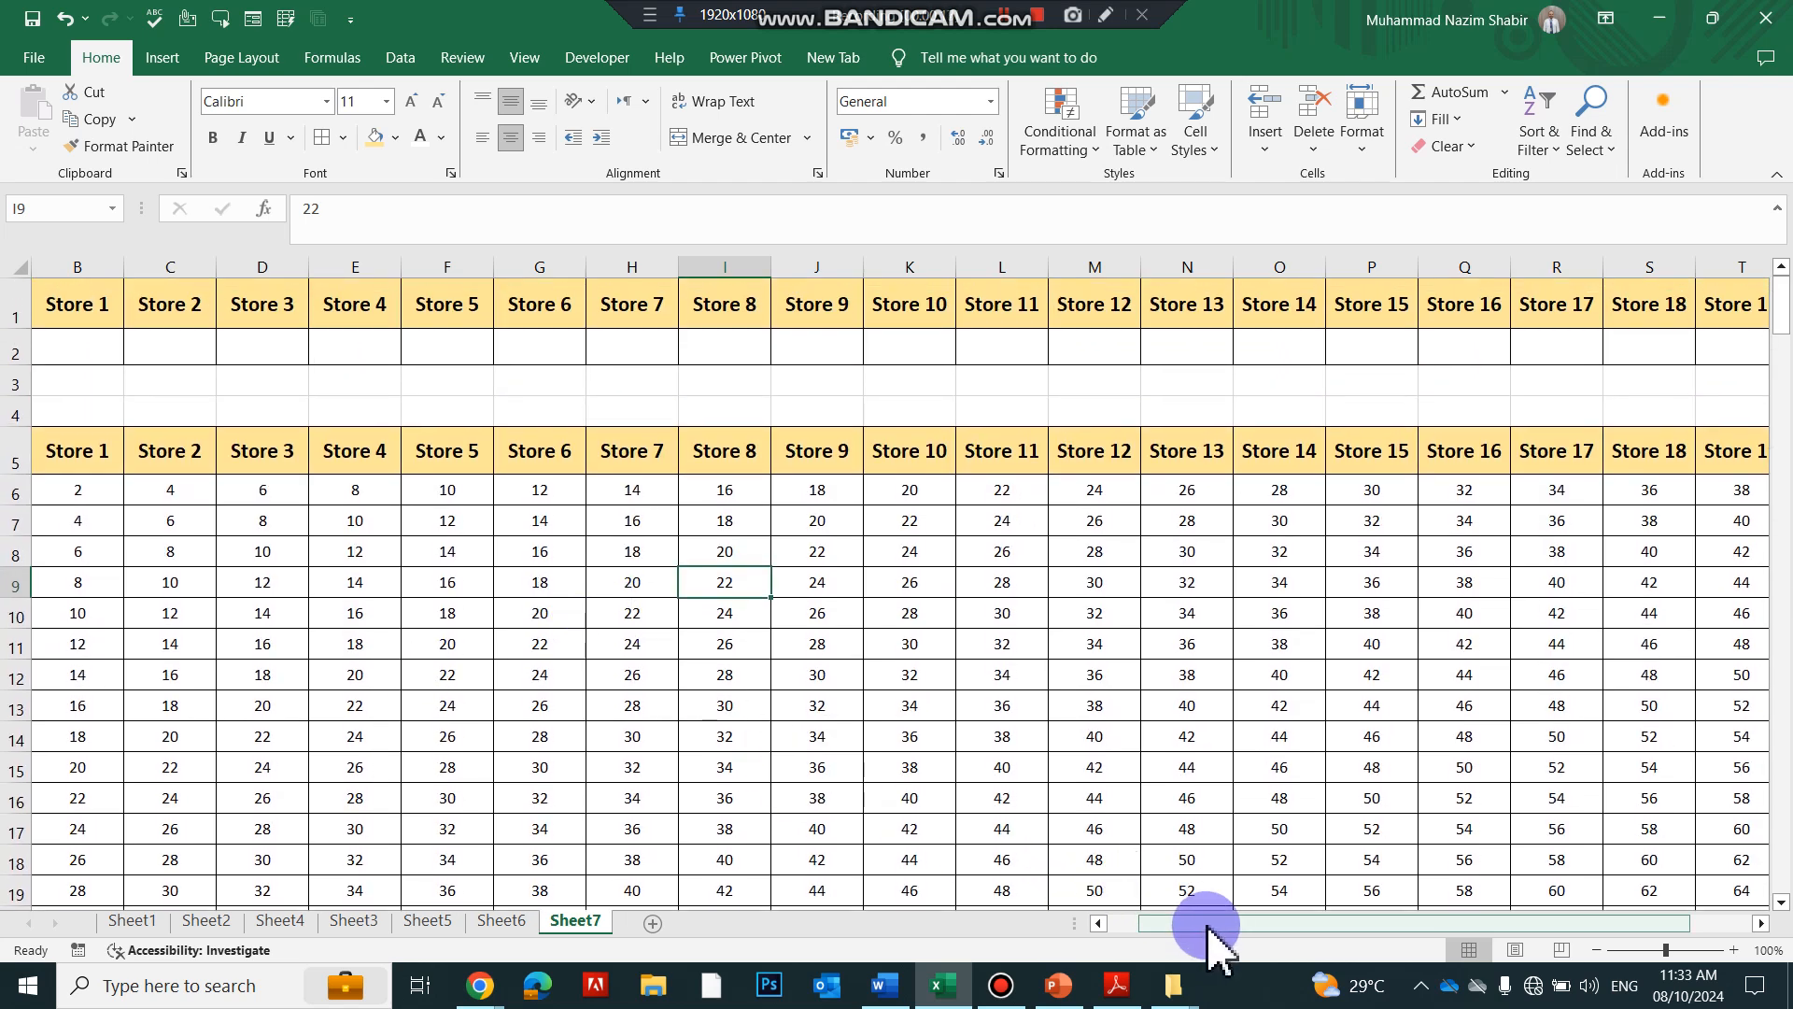
drag(1201, 925, 962, 901)
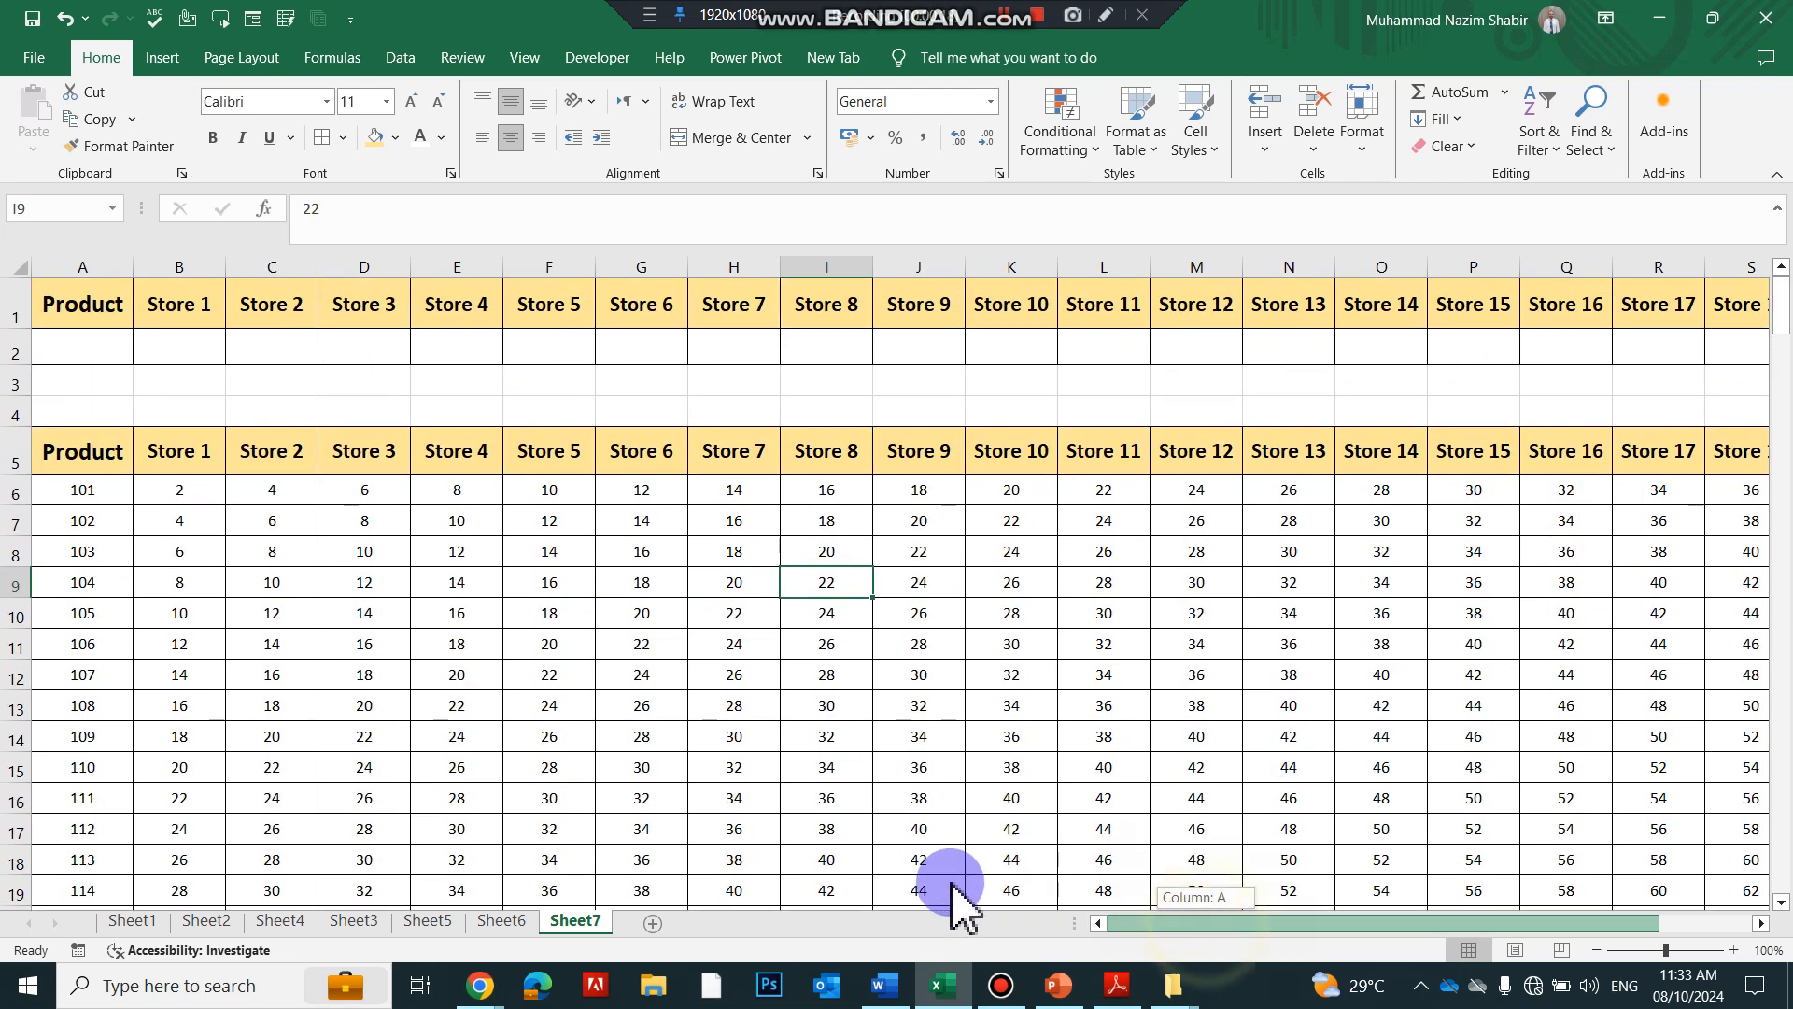
click(13, 411)
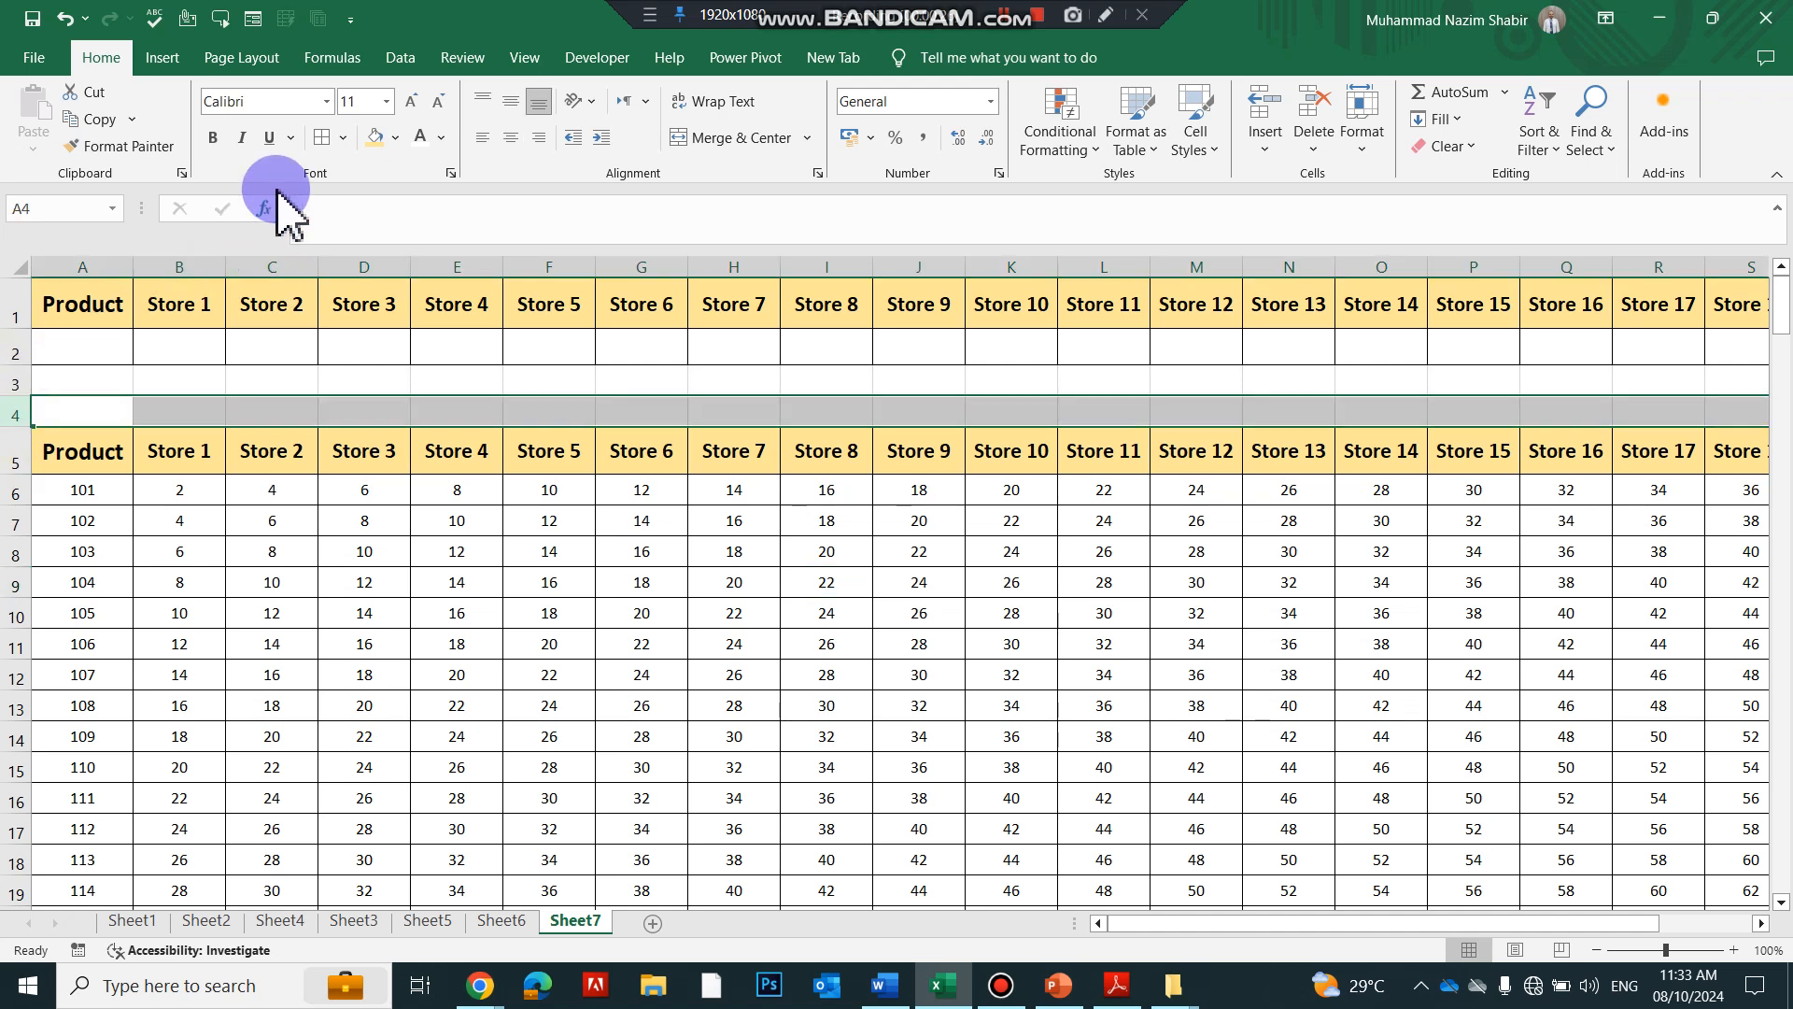
click(524, 57)
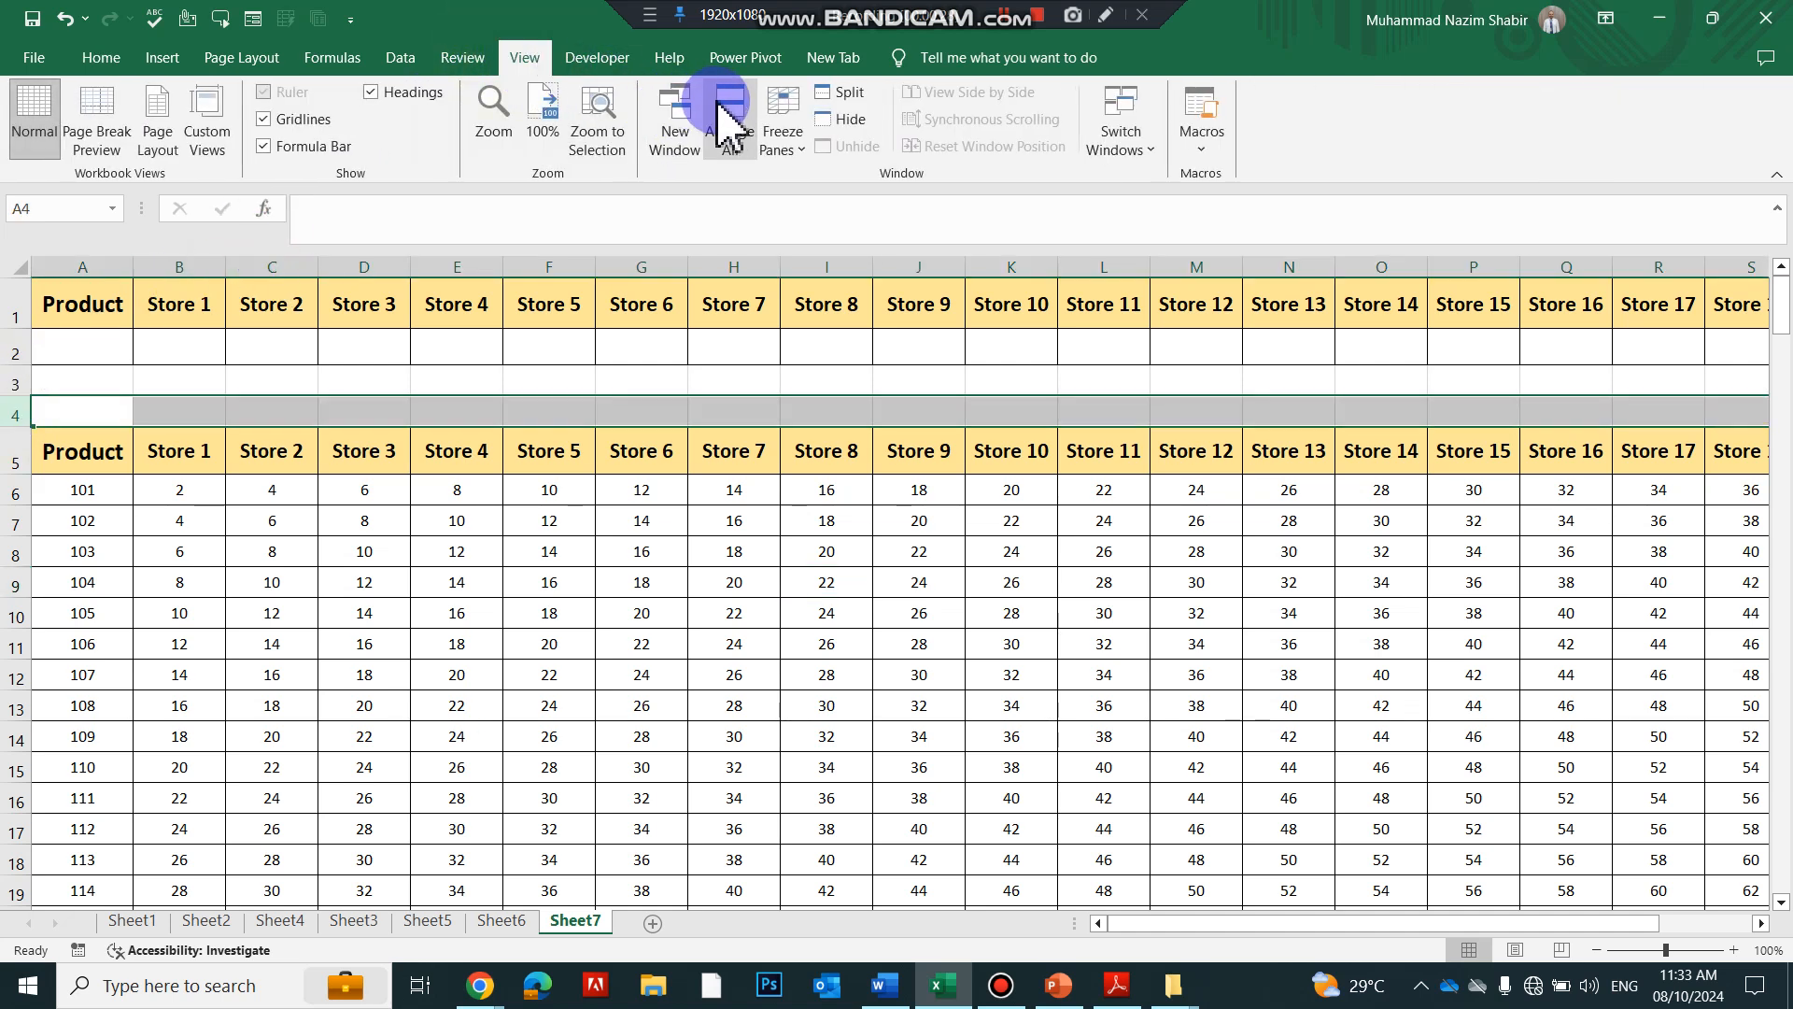
click(15, 381)
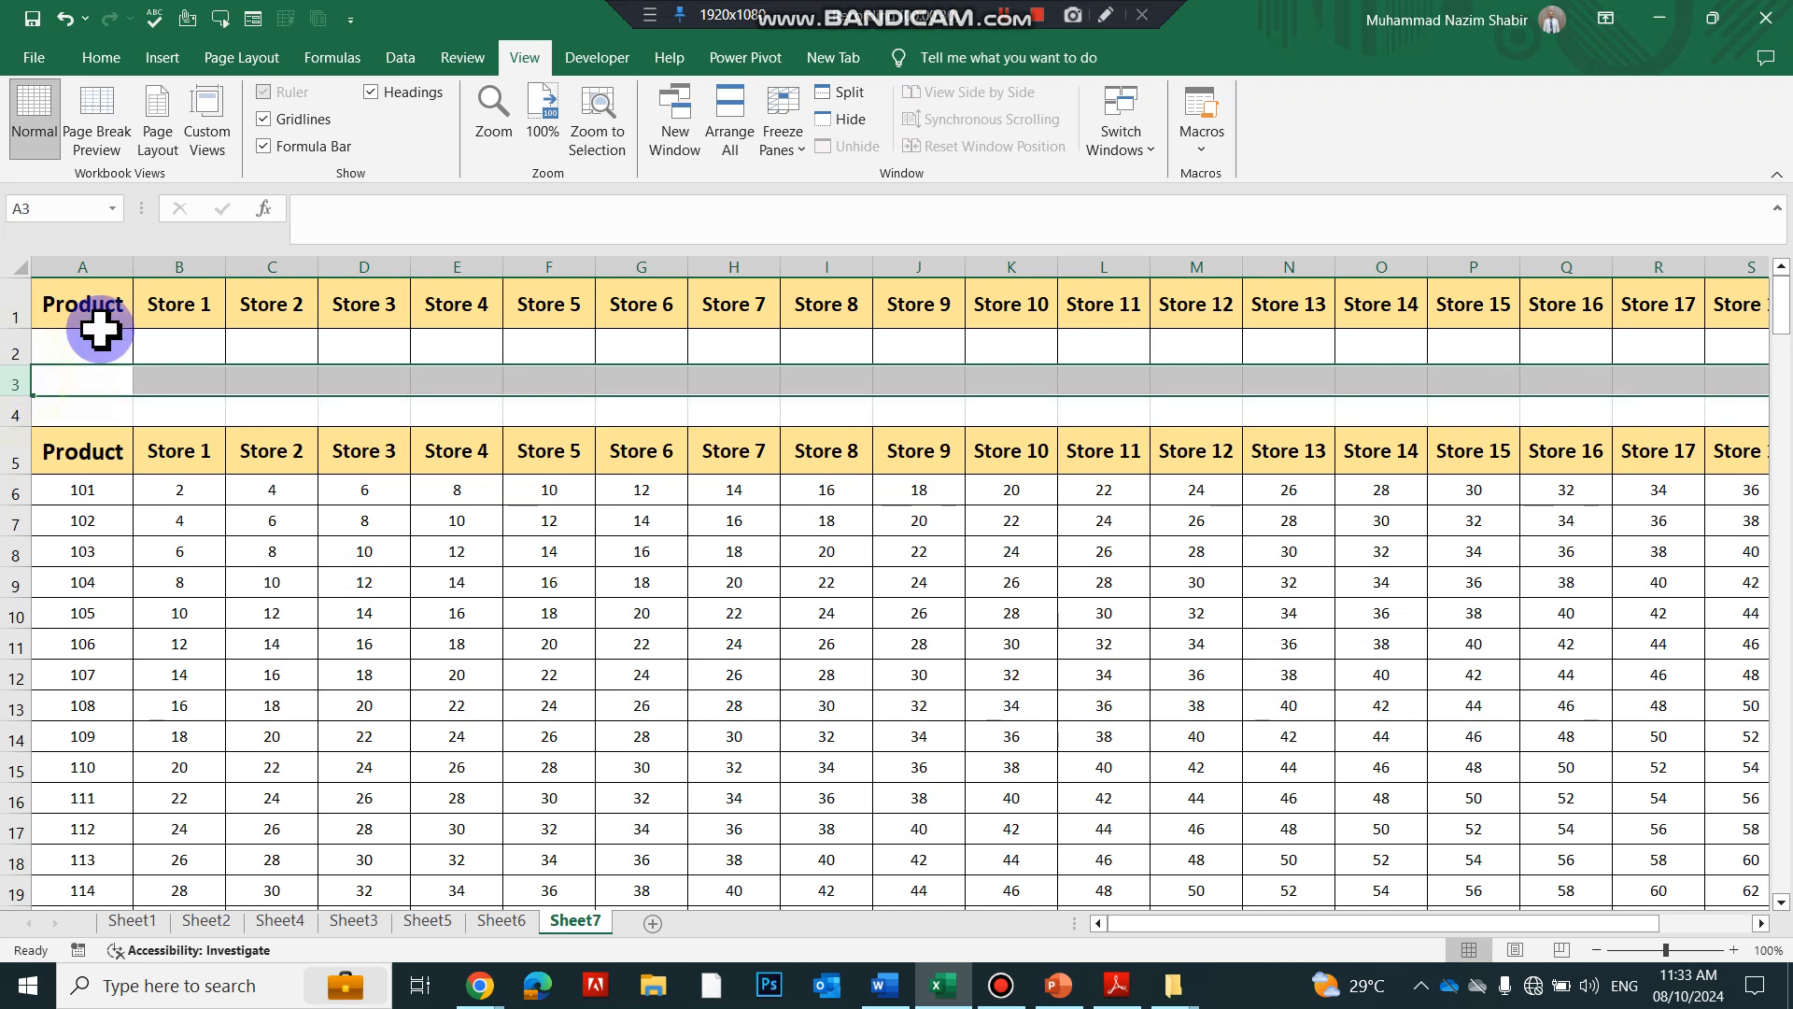
click(783, 131)
click(827, 182)
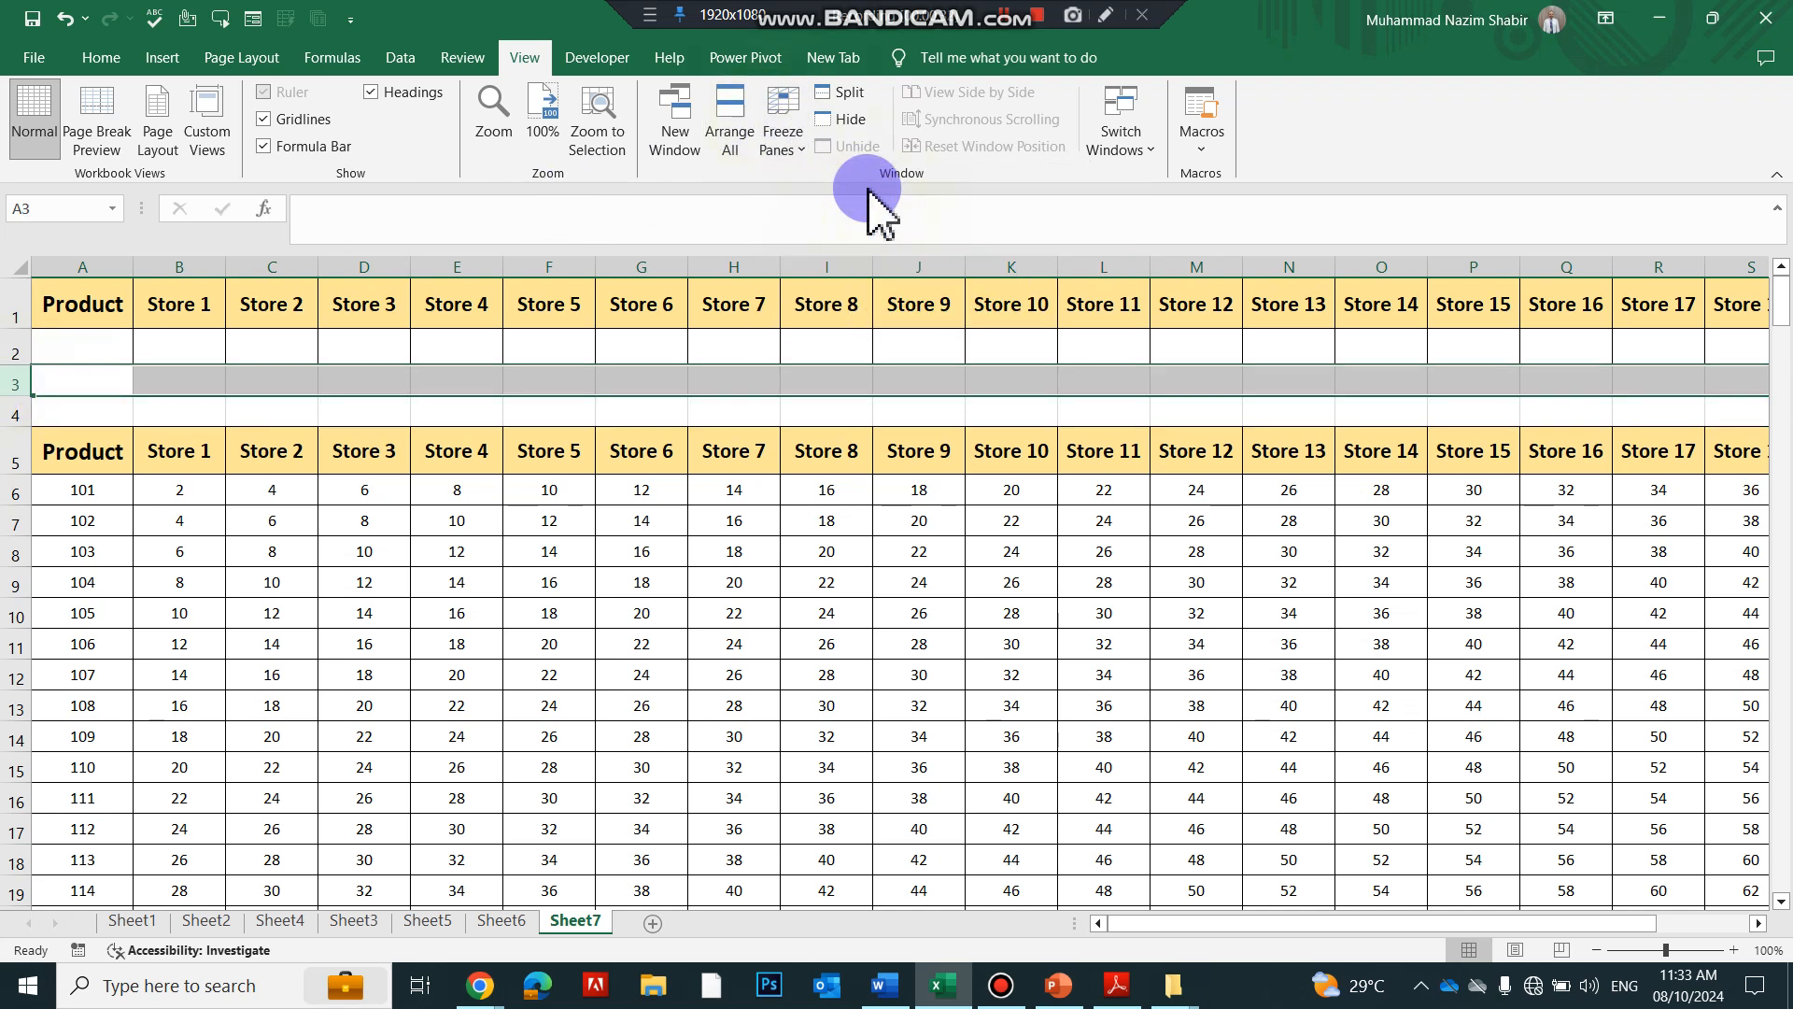
click(601, 482)
- Check the frozen rows 1 and 2 by moving through the product rows below
scroll(600, 482, down, 6)
scroll(594, 480, up, 6)
scroll(580, 473, down, 20)
scroll(581, 473, up, 20)
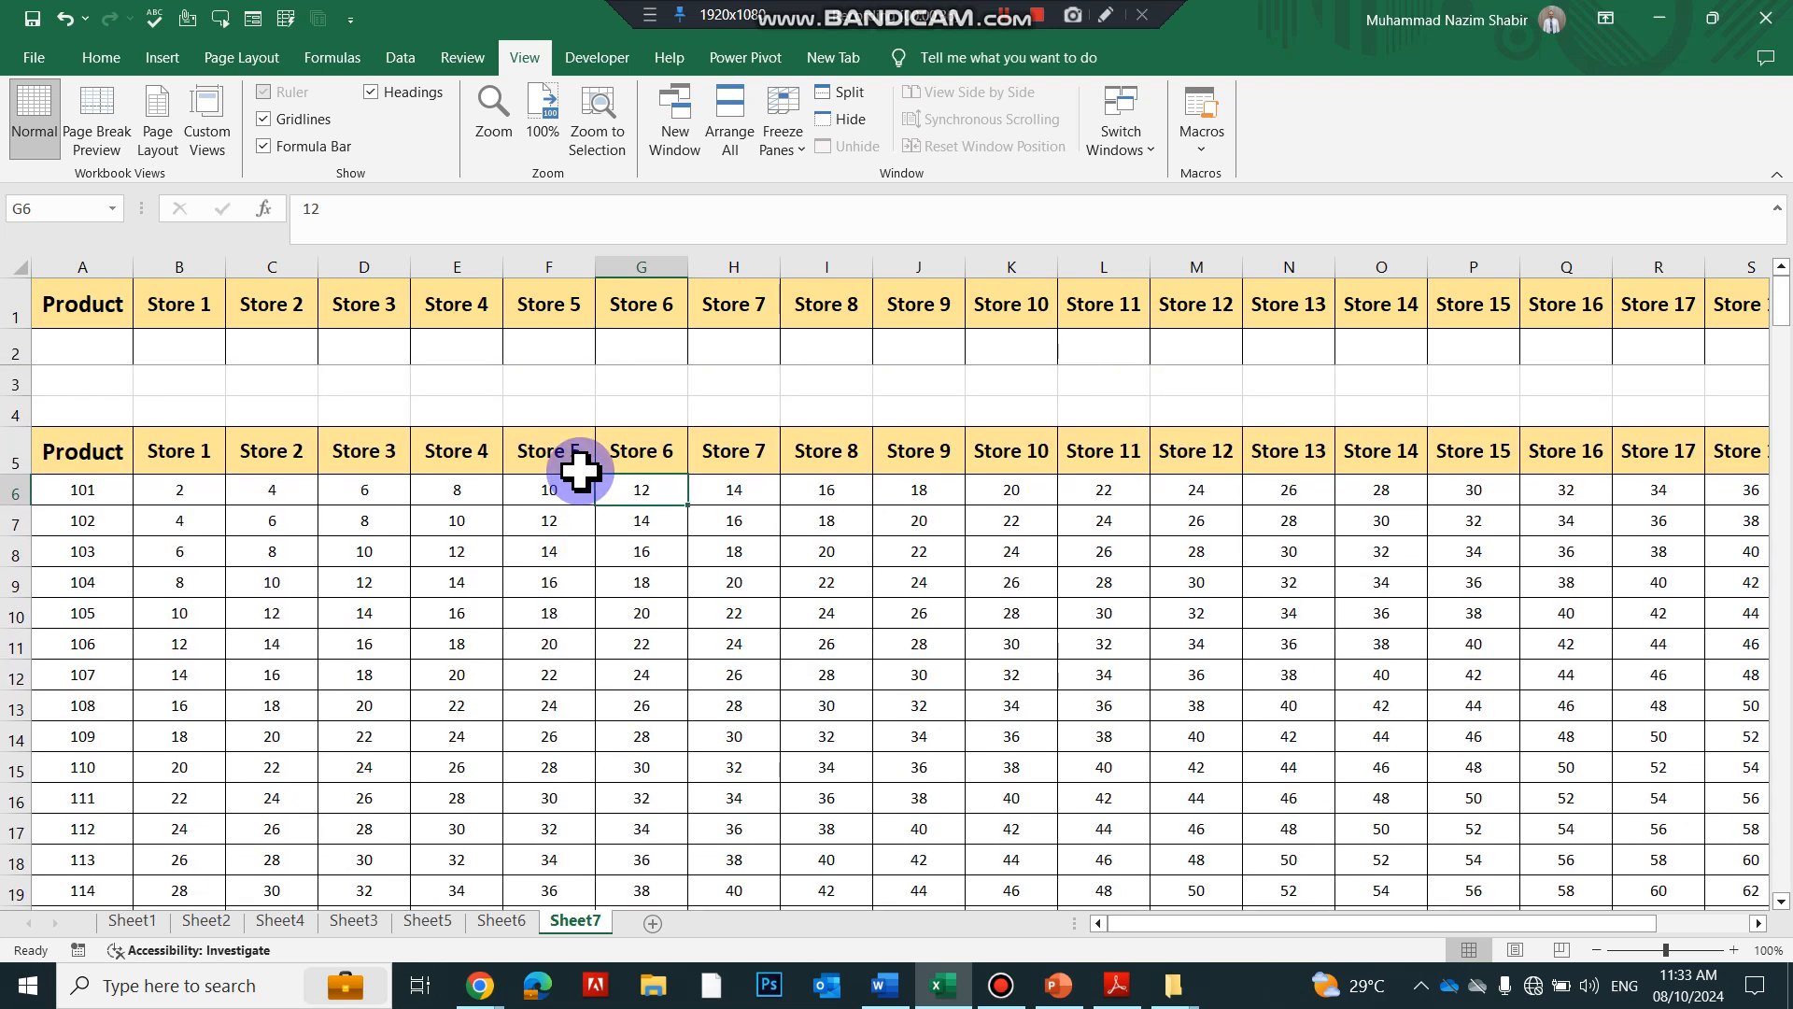
scroll(580, 473, down, 20)
scroll(580, 473, up, 20)
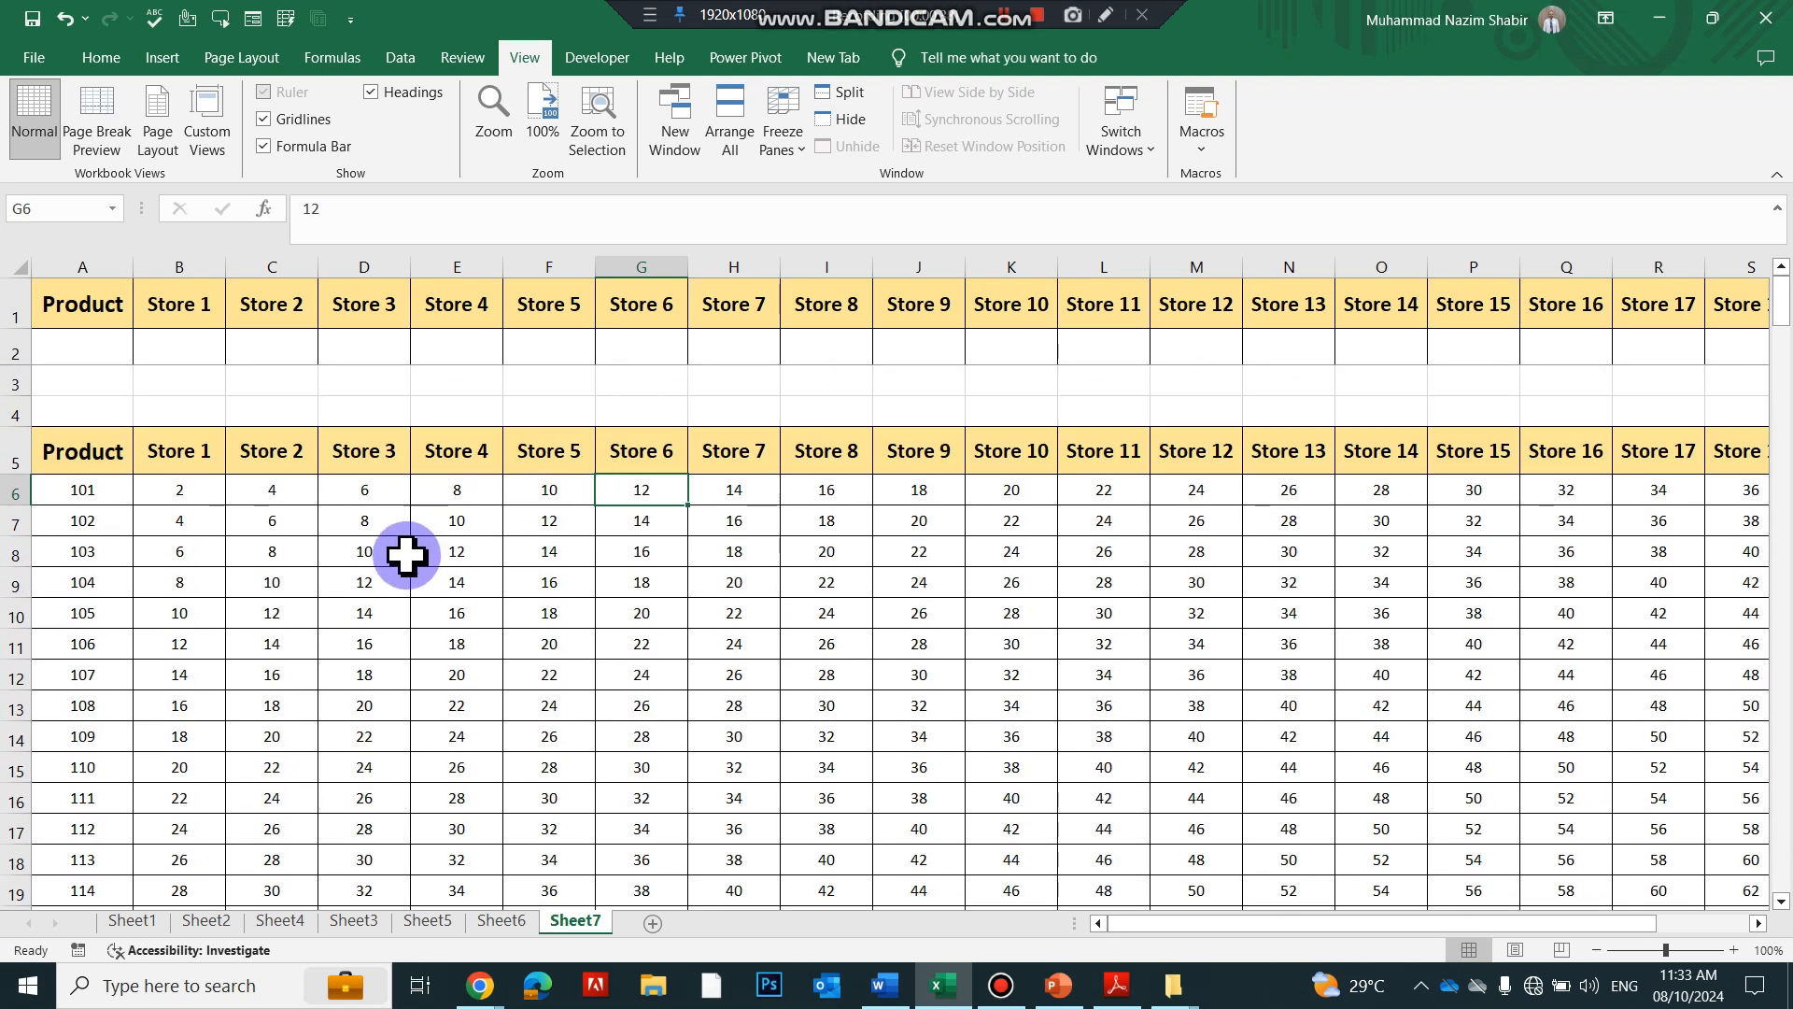
scroll(290, 588, up, 4)
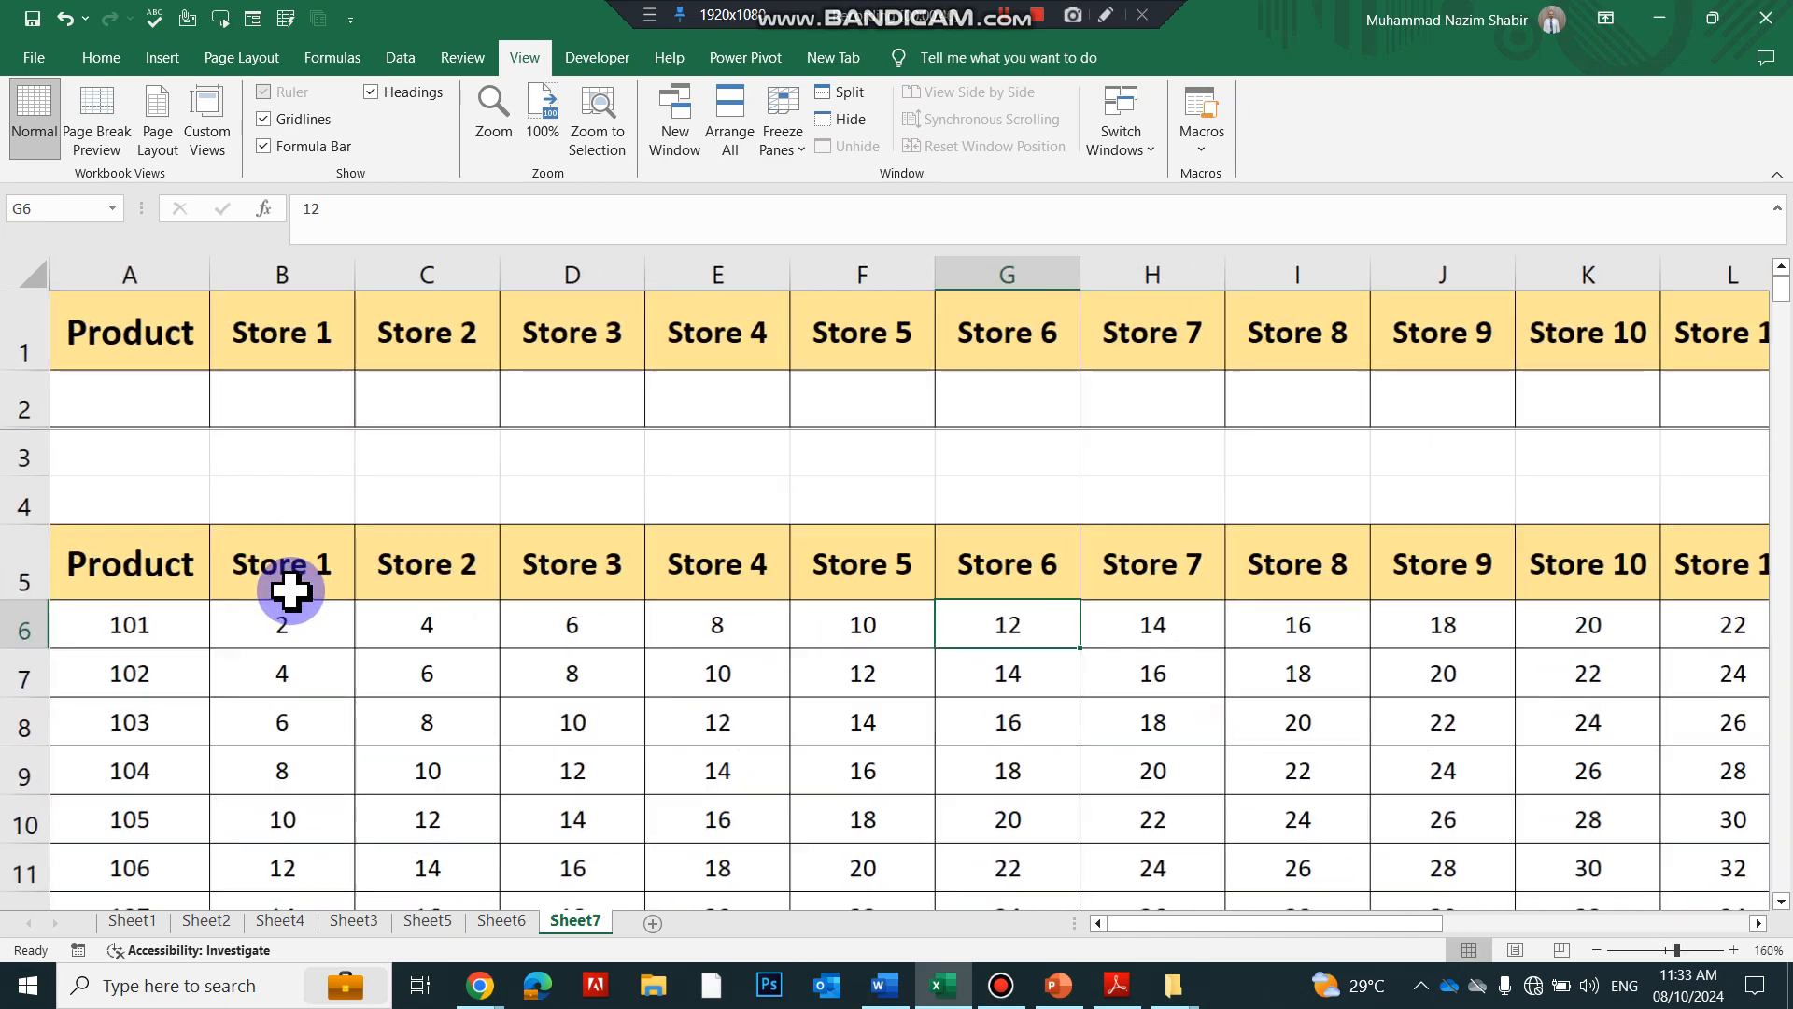
scroll(291, 588, up, 2)
scroll(268, 580, down, 4)
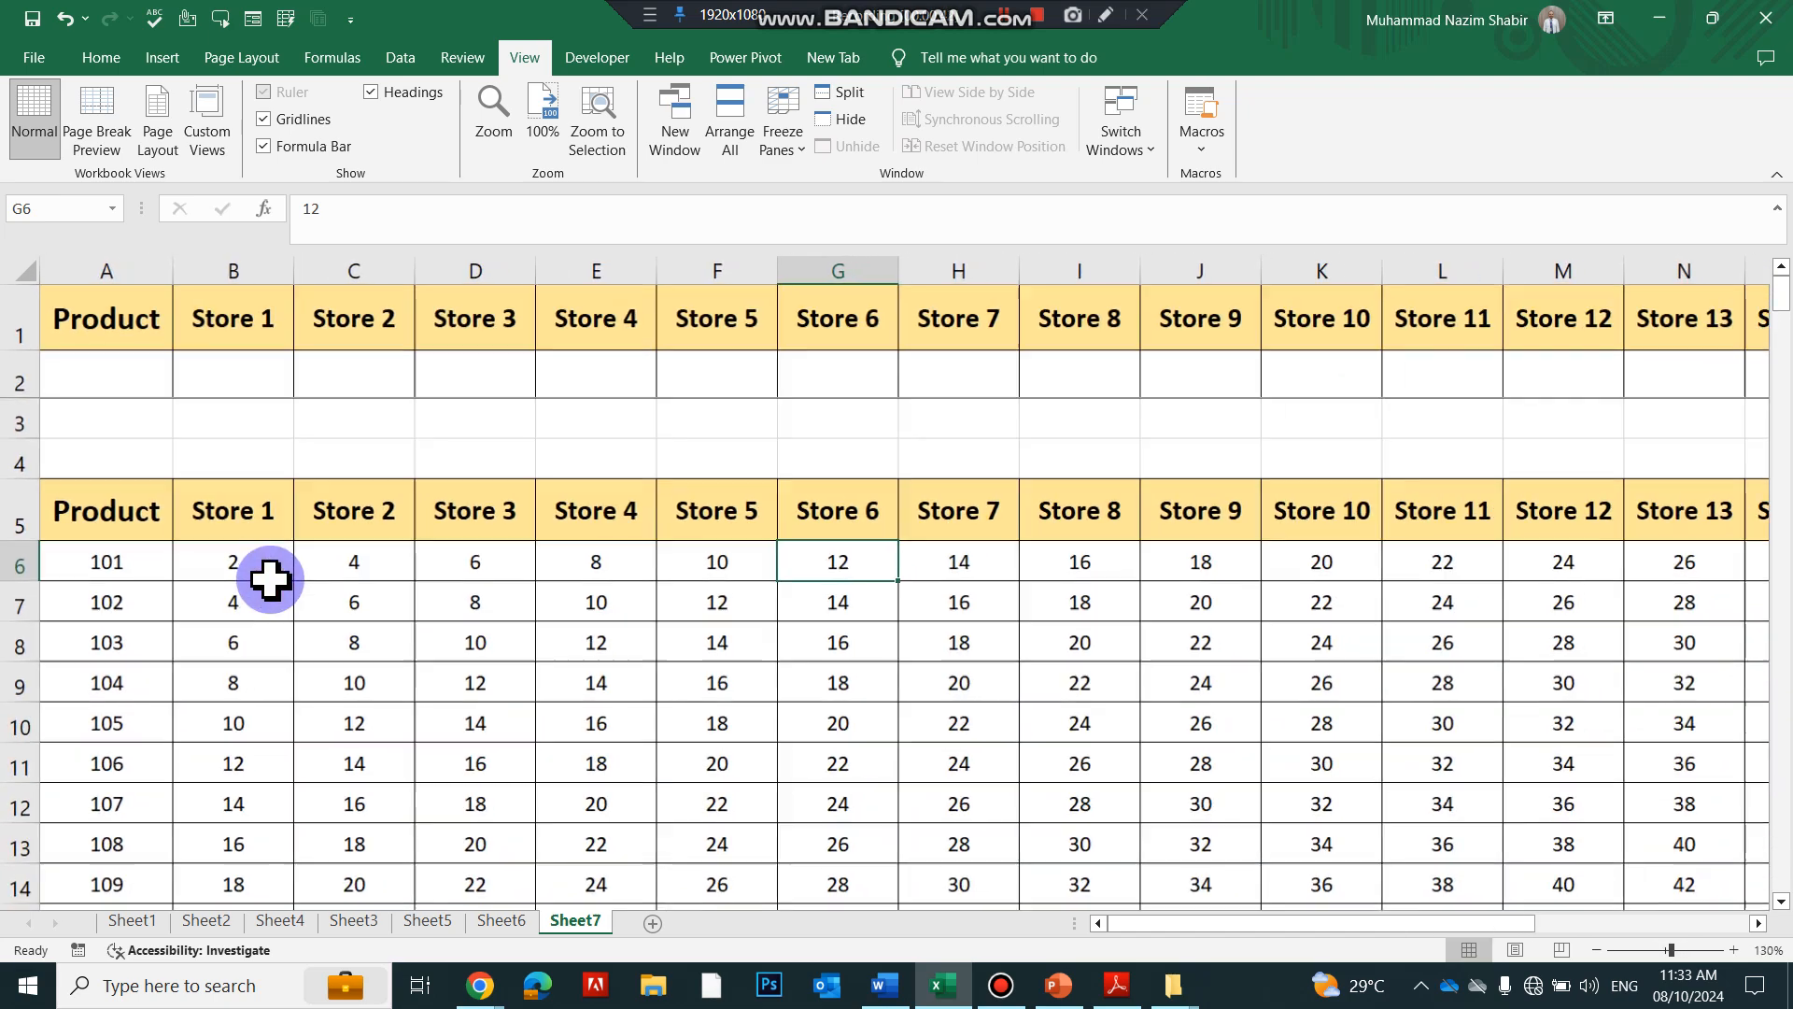
scroll(269, 581, down, 1)
- Examine the product codes in column A and the Store 1 to Store 5 headings in row 5
click(125, 478)
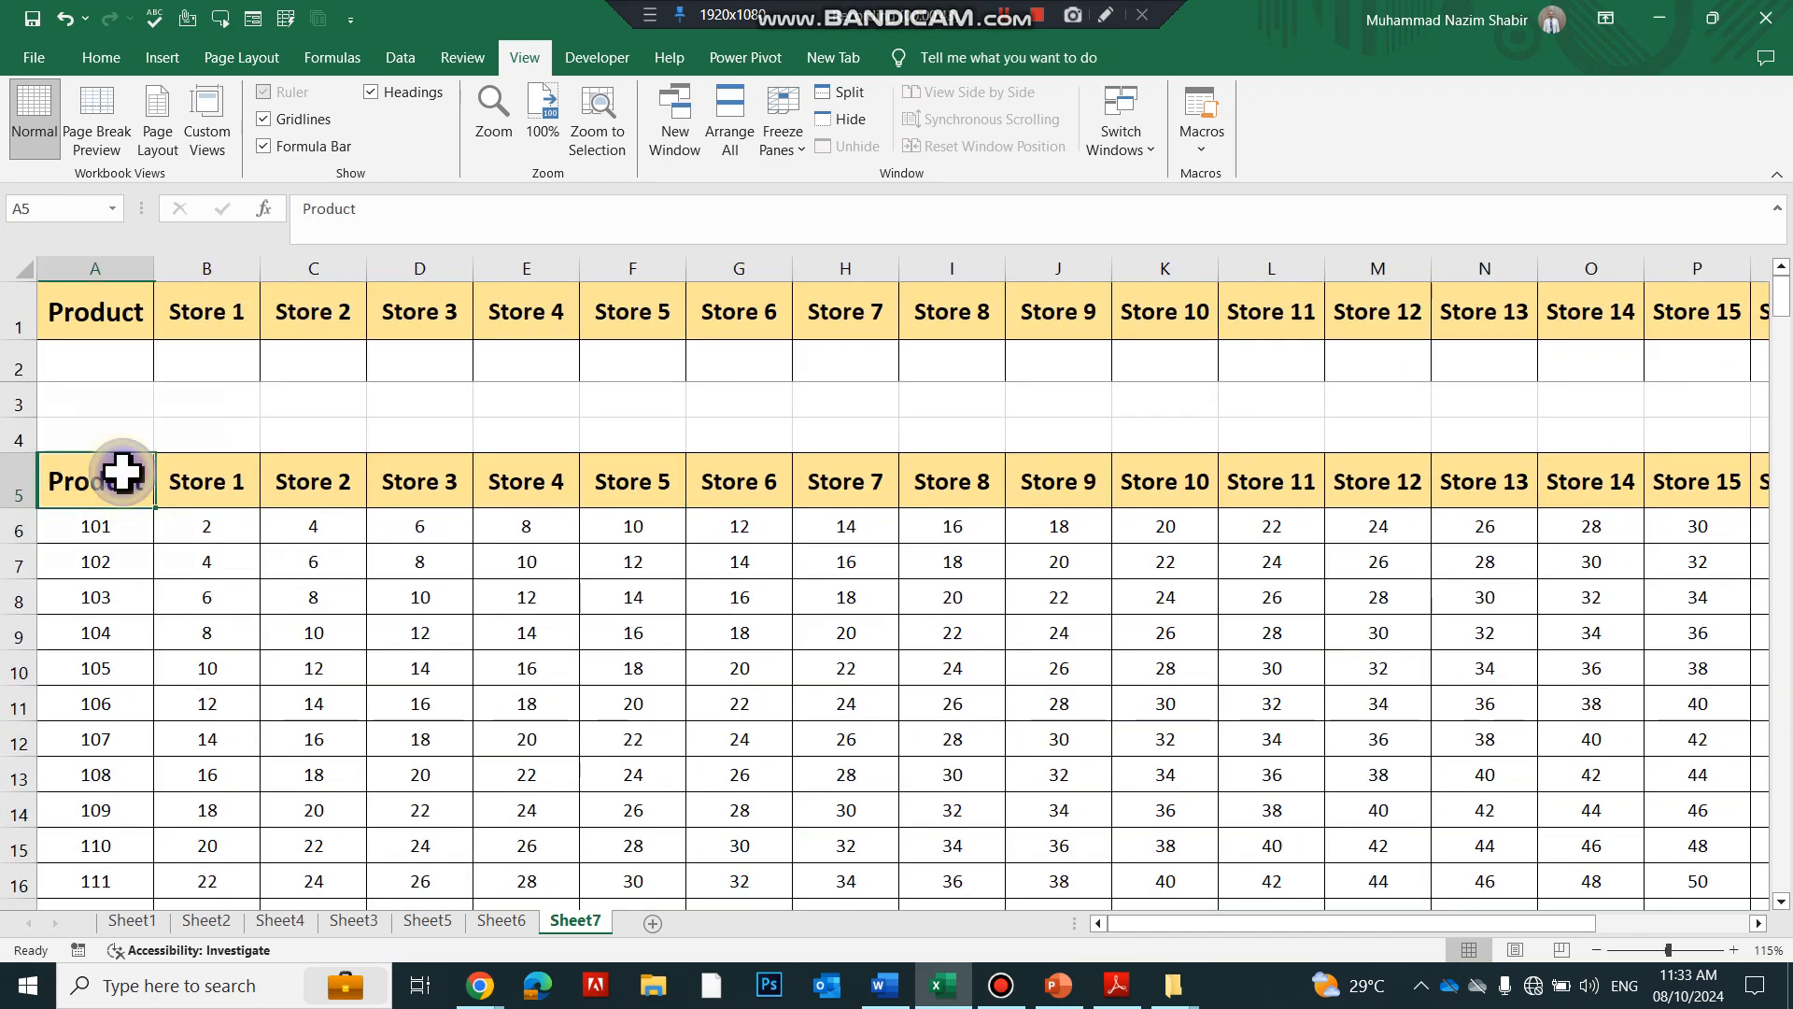
click(134, 523)
drag(132, 558, 132, 921)
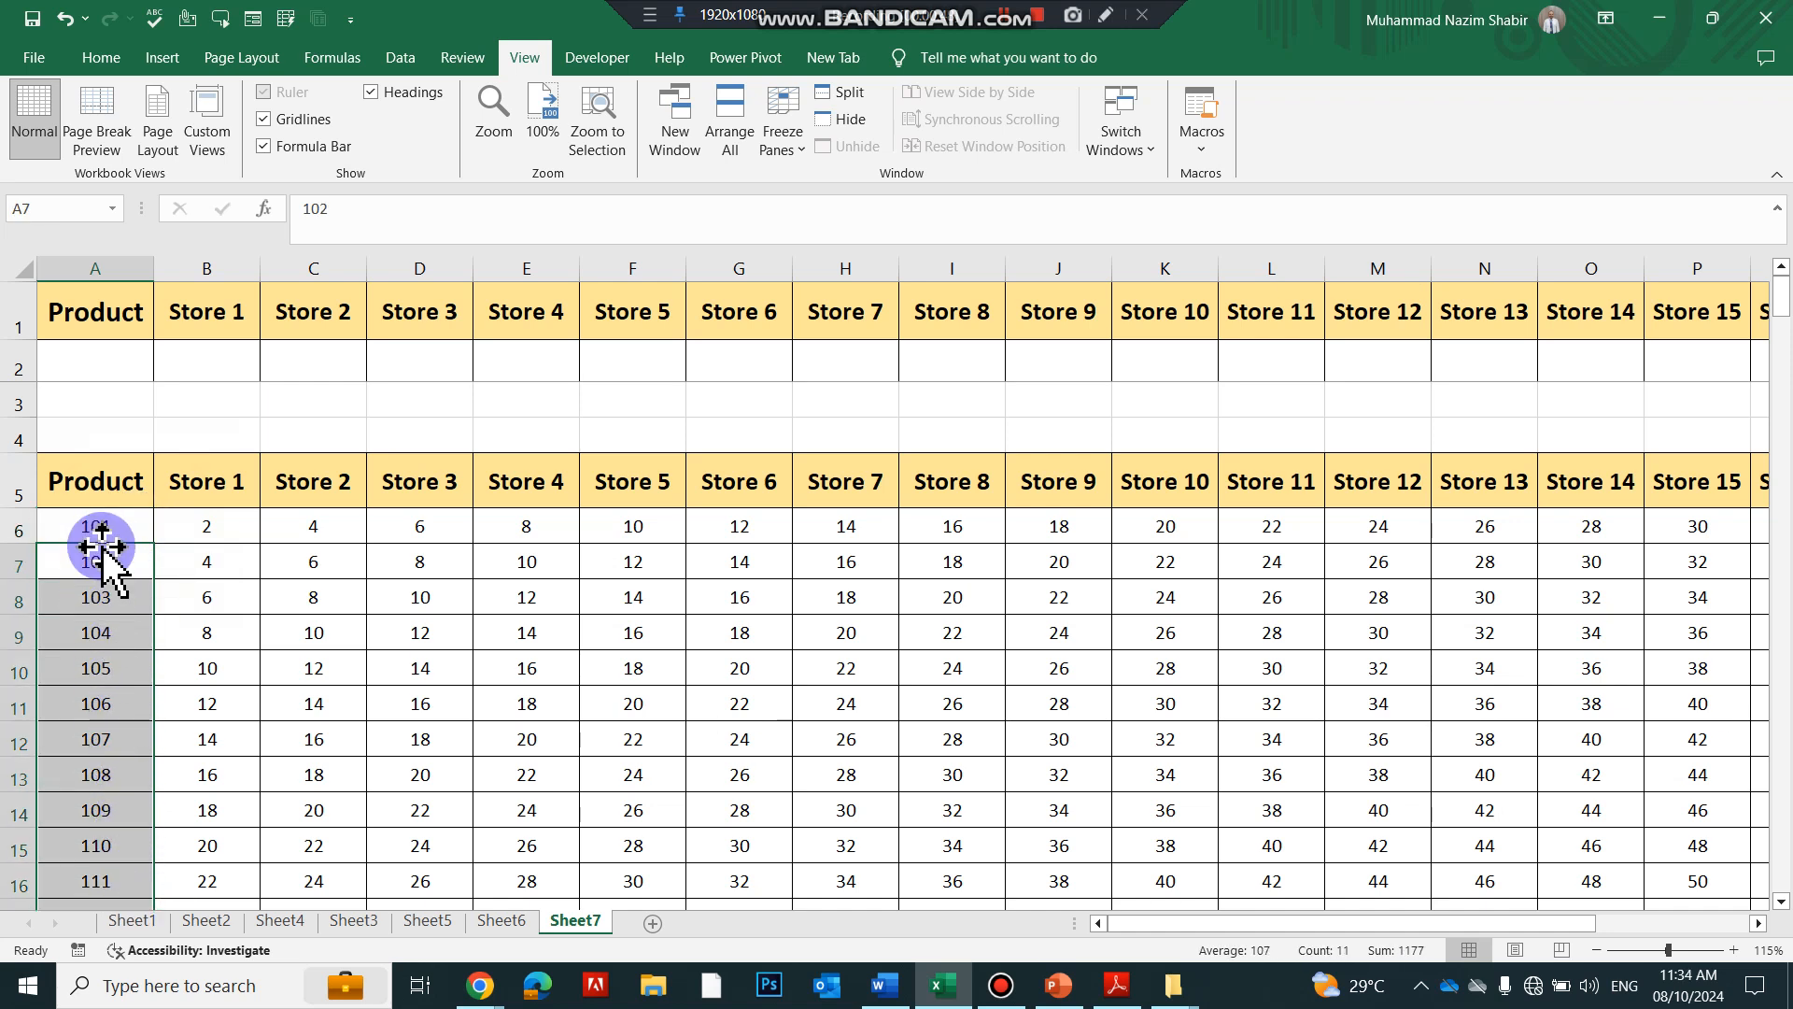
click(98, 602)
click(229, 477)
click(322, 484)
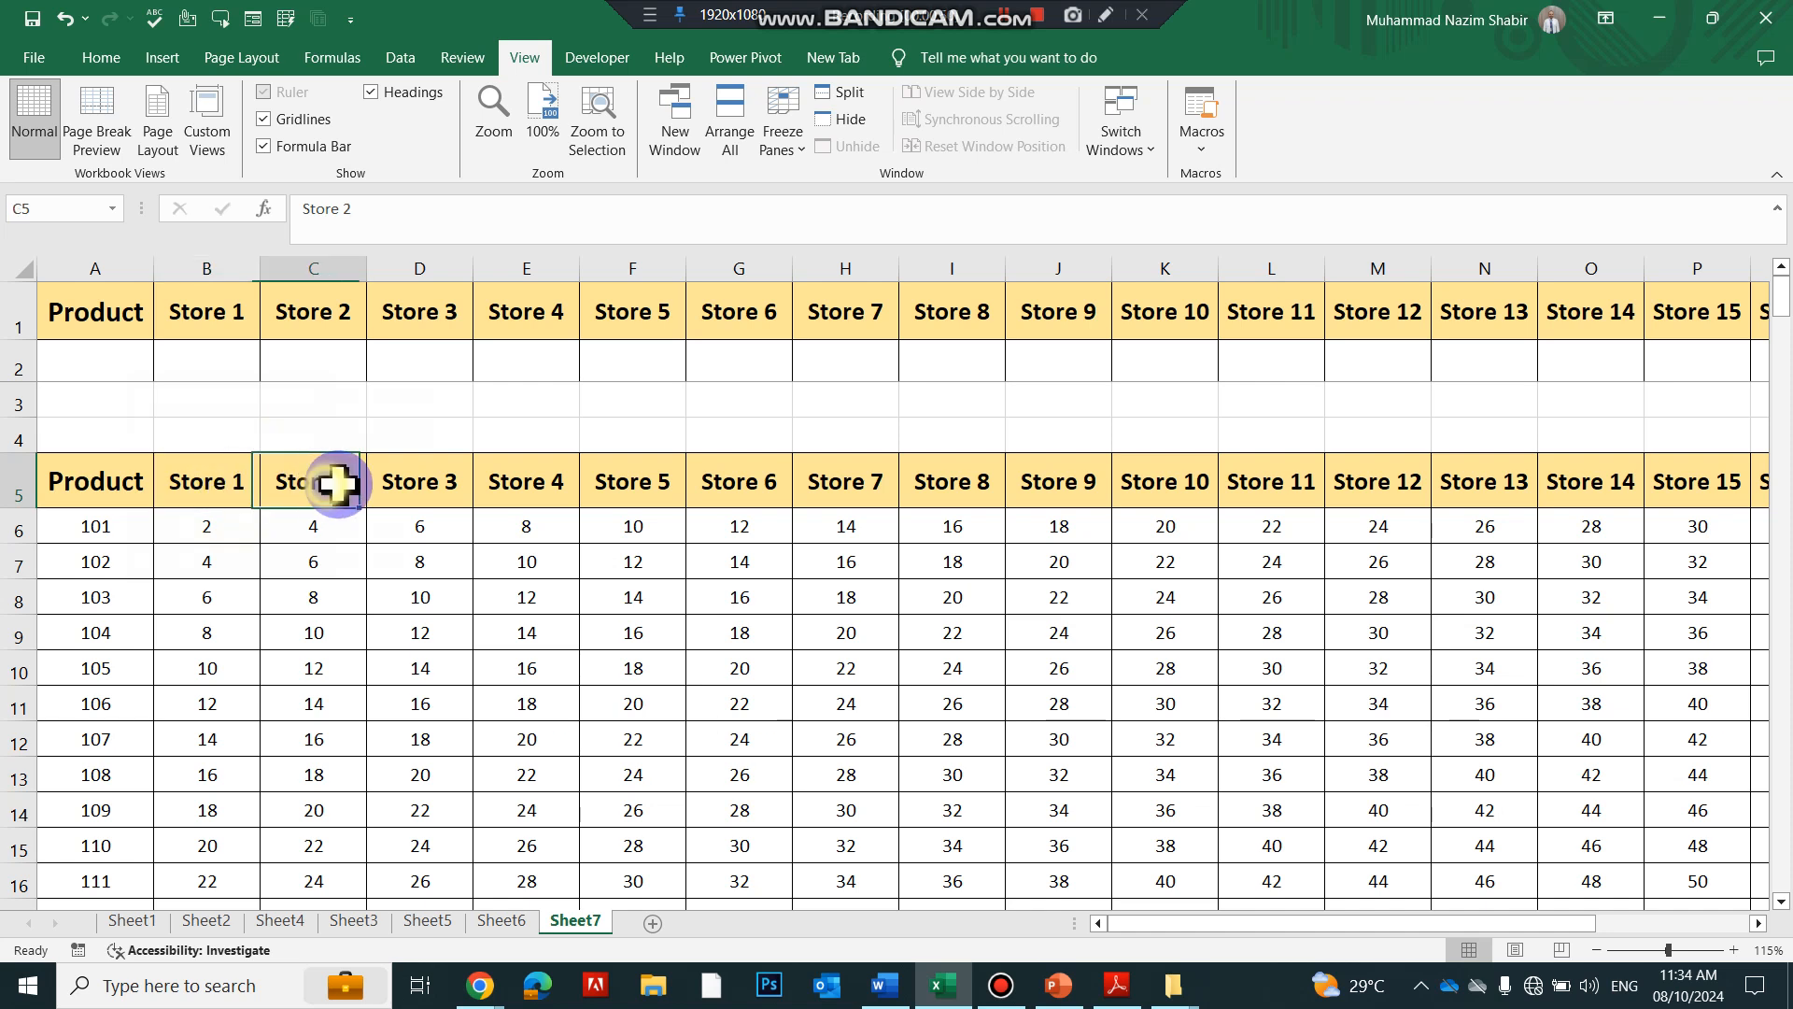
click(449, 480)
click(539, 481)
click(651, 480)
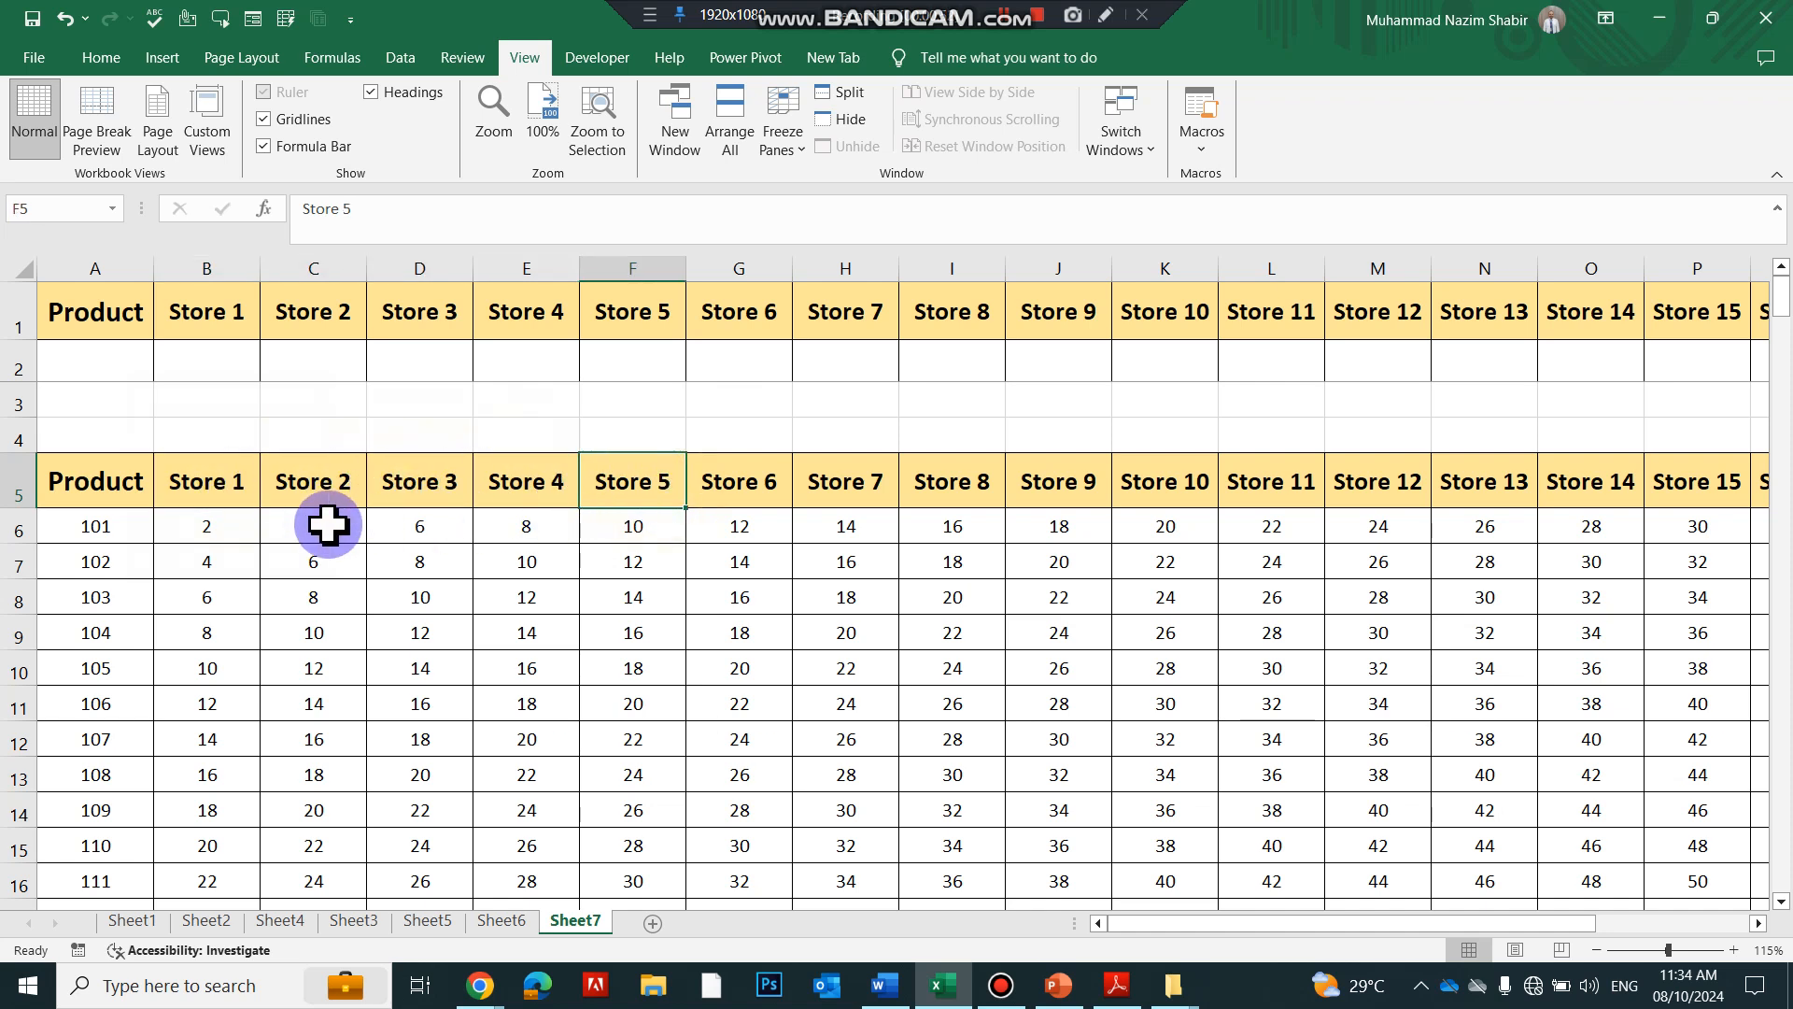
- Review the values of product 101 in row 6 across all store columns, from Store 1 to Store 20
click(240, 496)
click(247, 530)
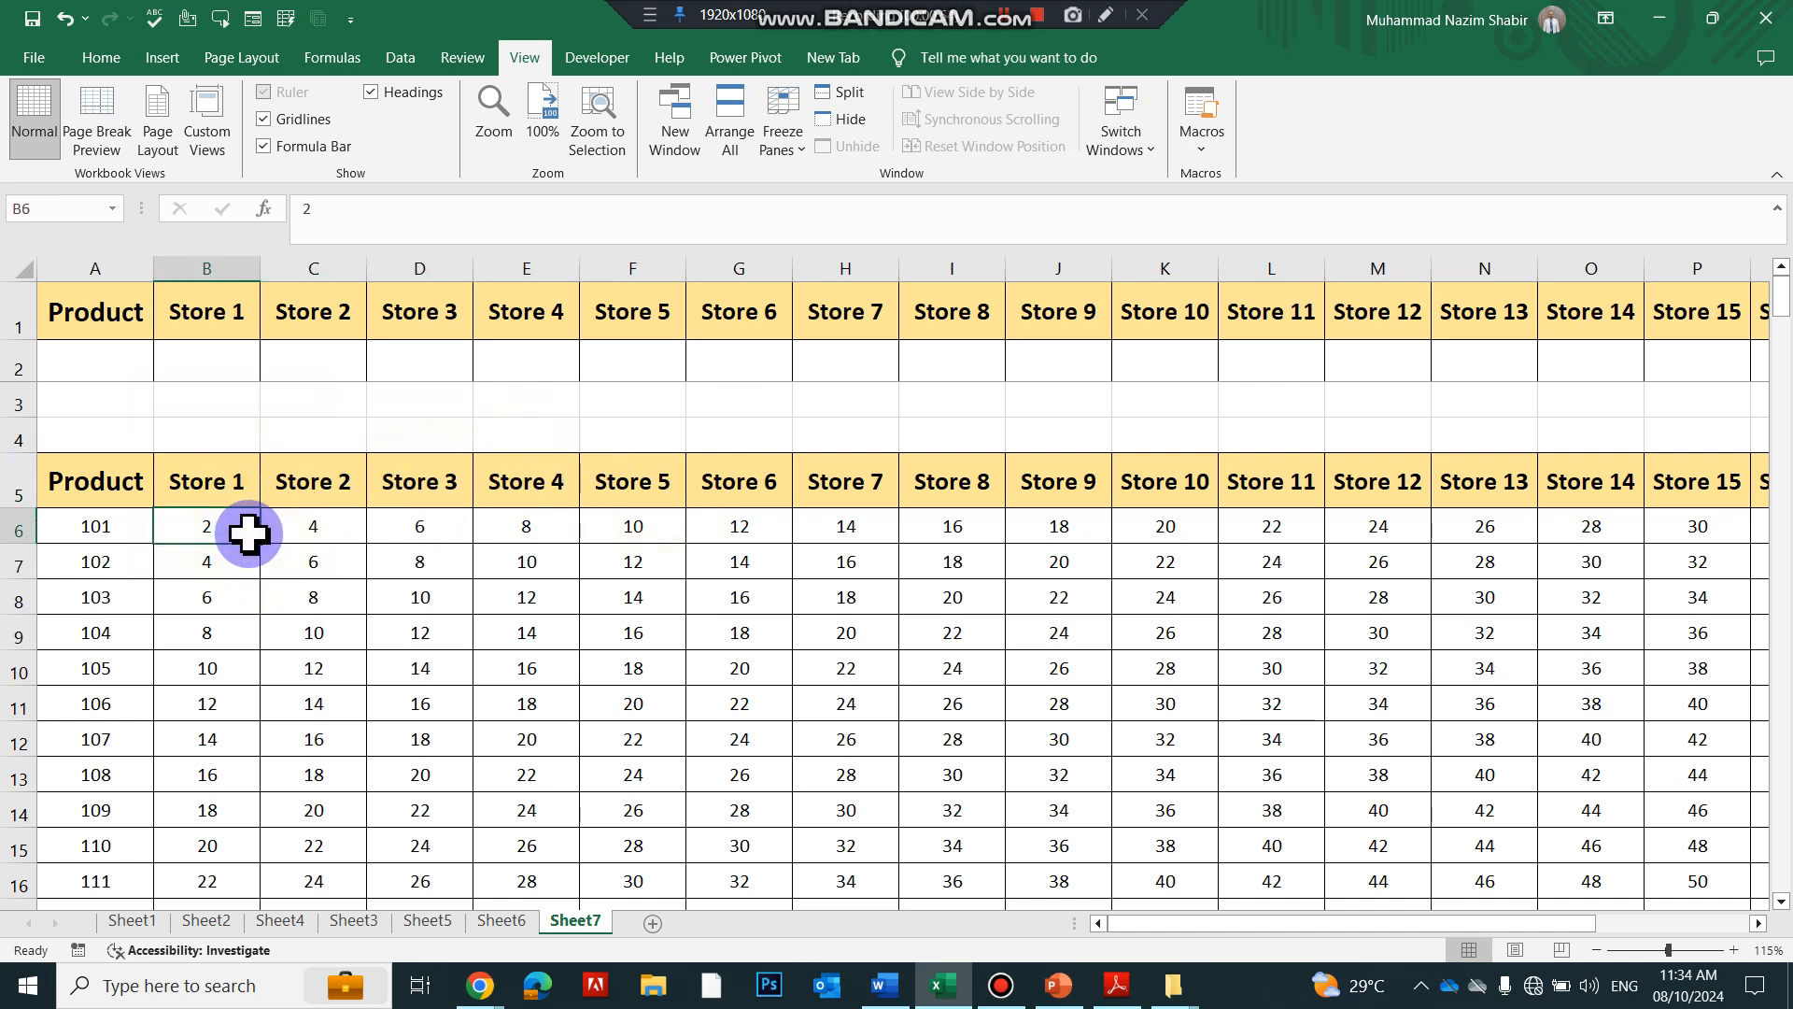
click(331, 525)
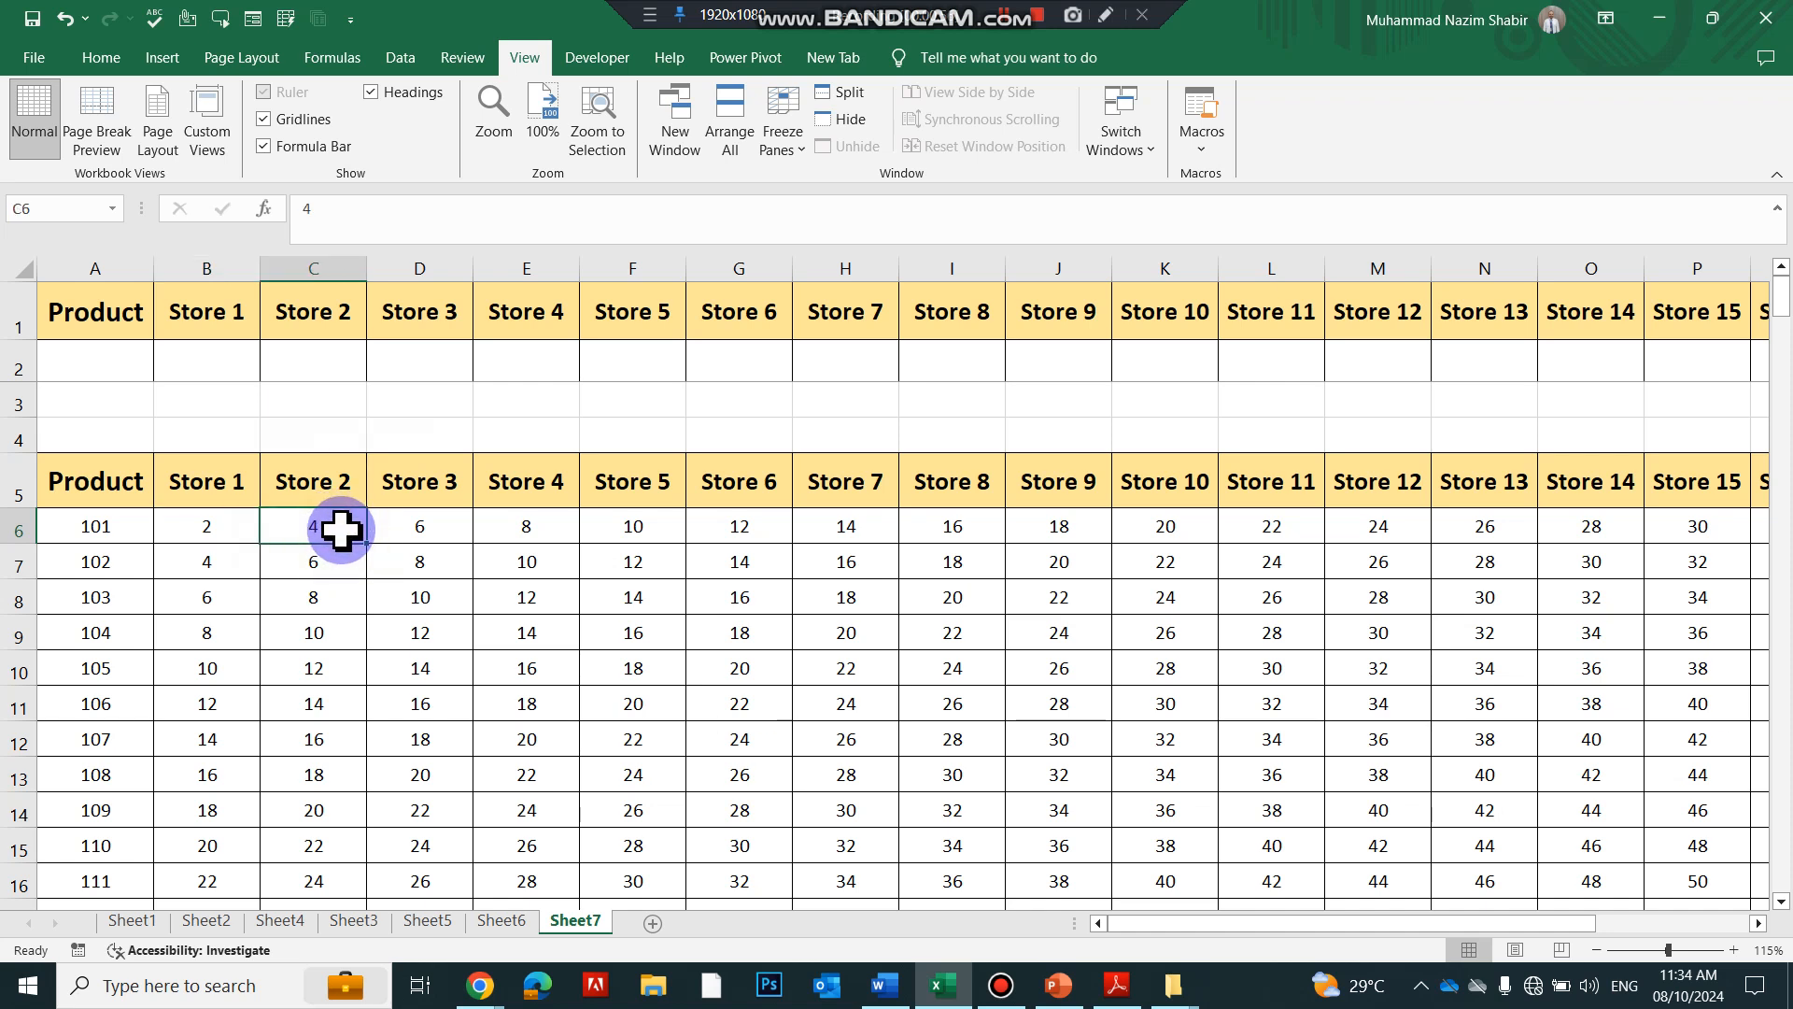
click(437, 521)
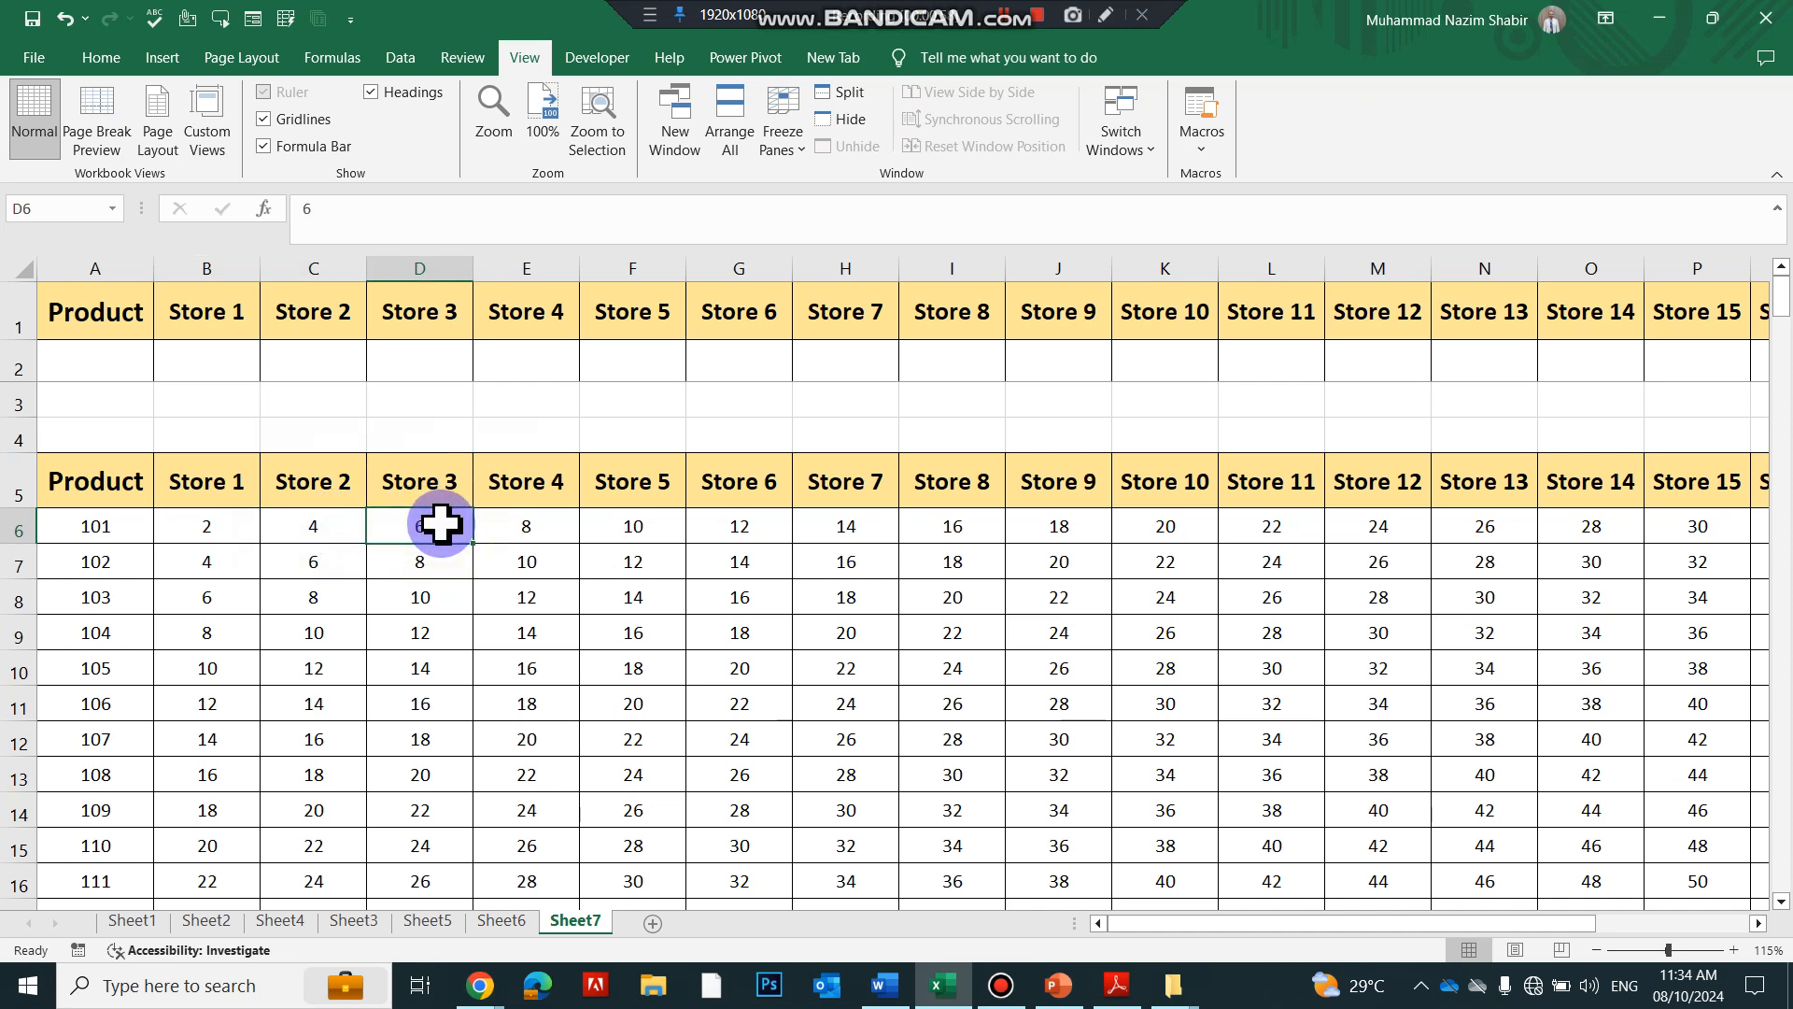
click(485, 532)
key(Right)
key(Right)
key(Right)
key(Right)
key(Right)
key(Right)
key(Right)
key(Right)
key(Right)
key(Right)
key(Right)
key(Right)
key(Right)
key(Right)
key(Right)
key(Right)
key(Right)
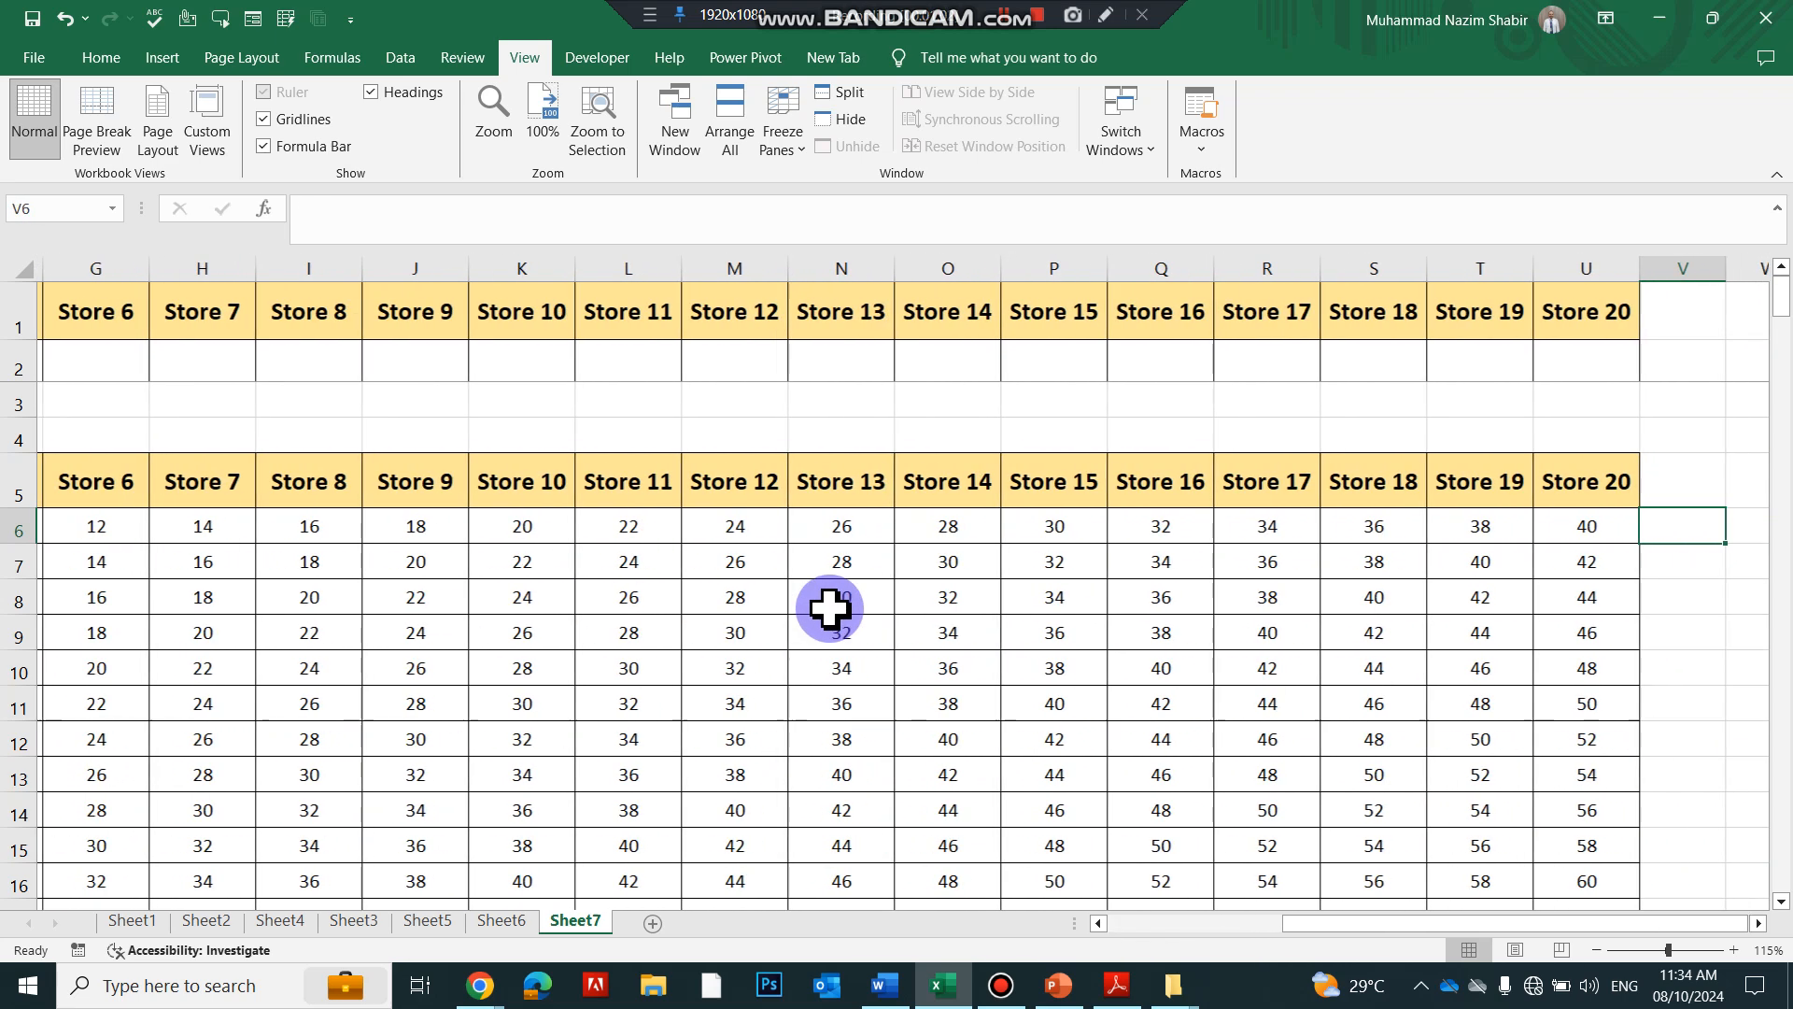
drag(1373, 925, 801, 909)
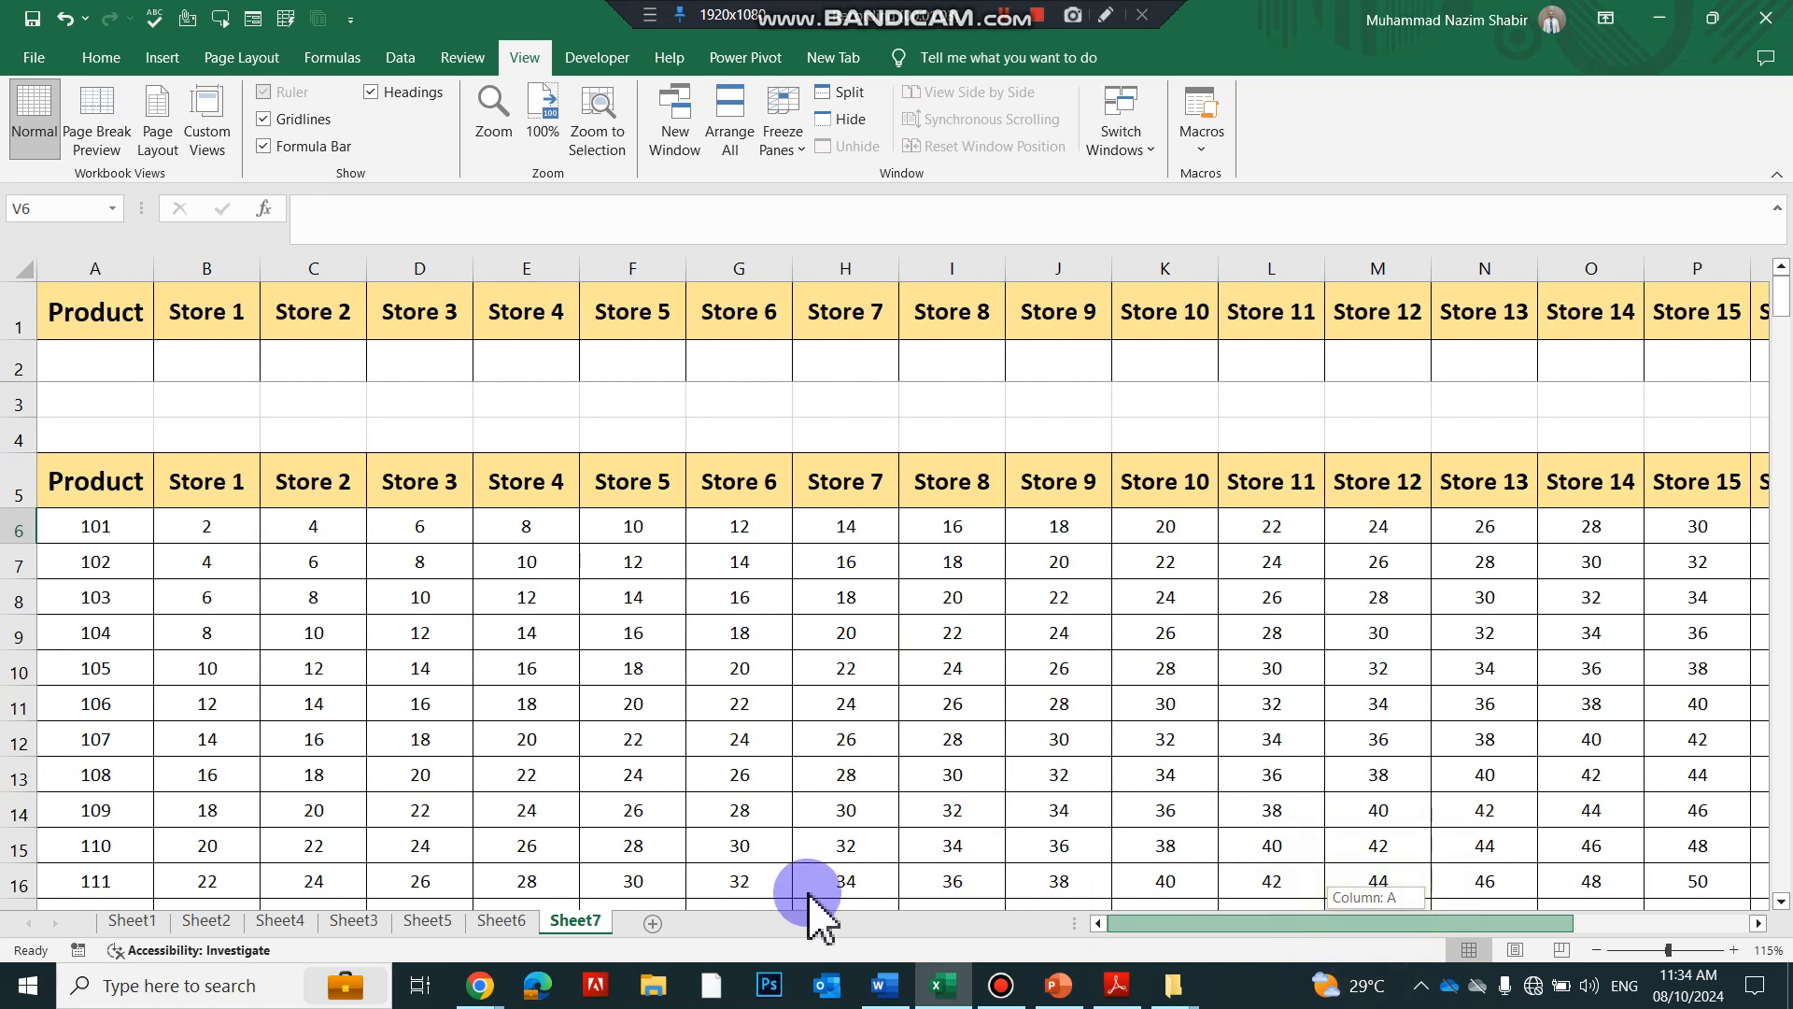
- Start a VLOOKUP formula in cell B2 with the absolute reference $A$2 as its lookup value
click(120, 560)
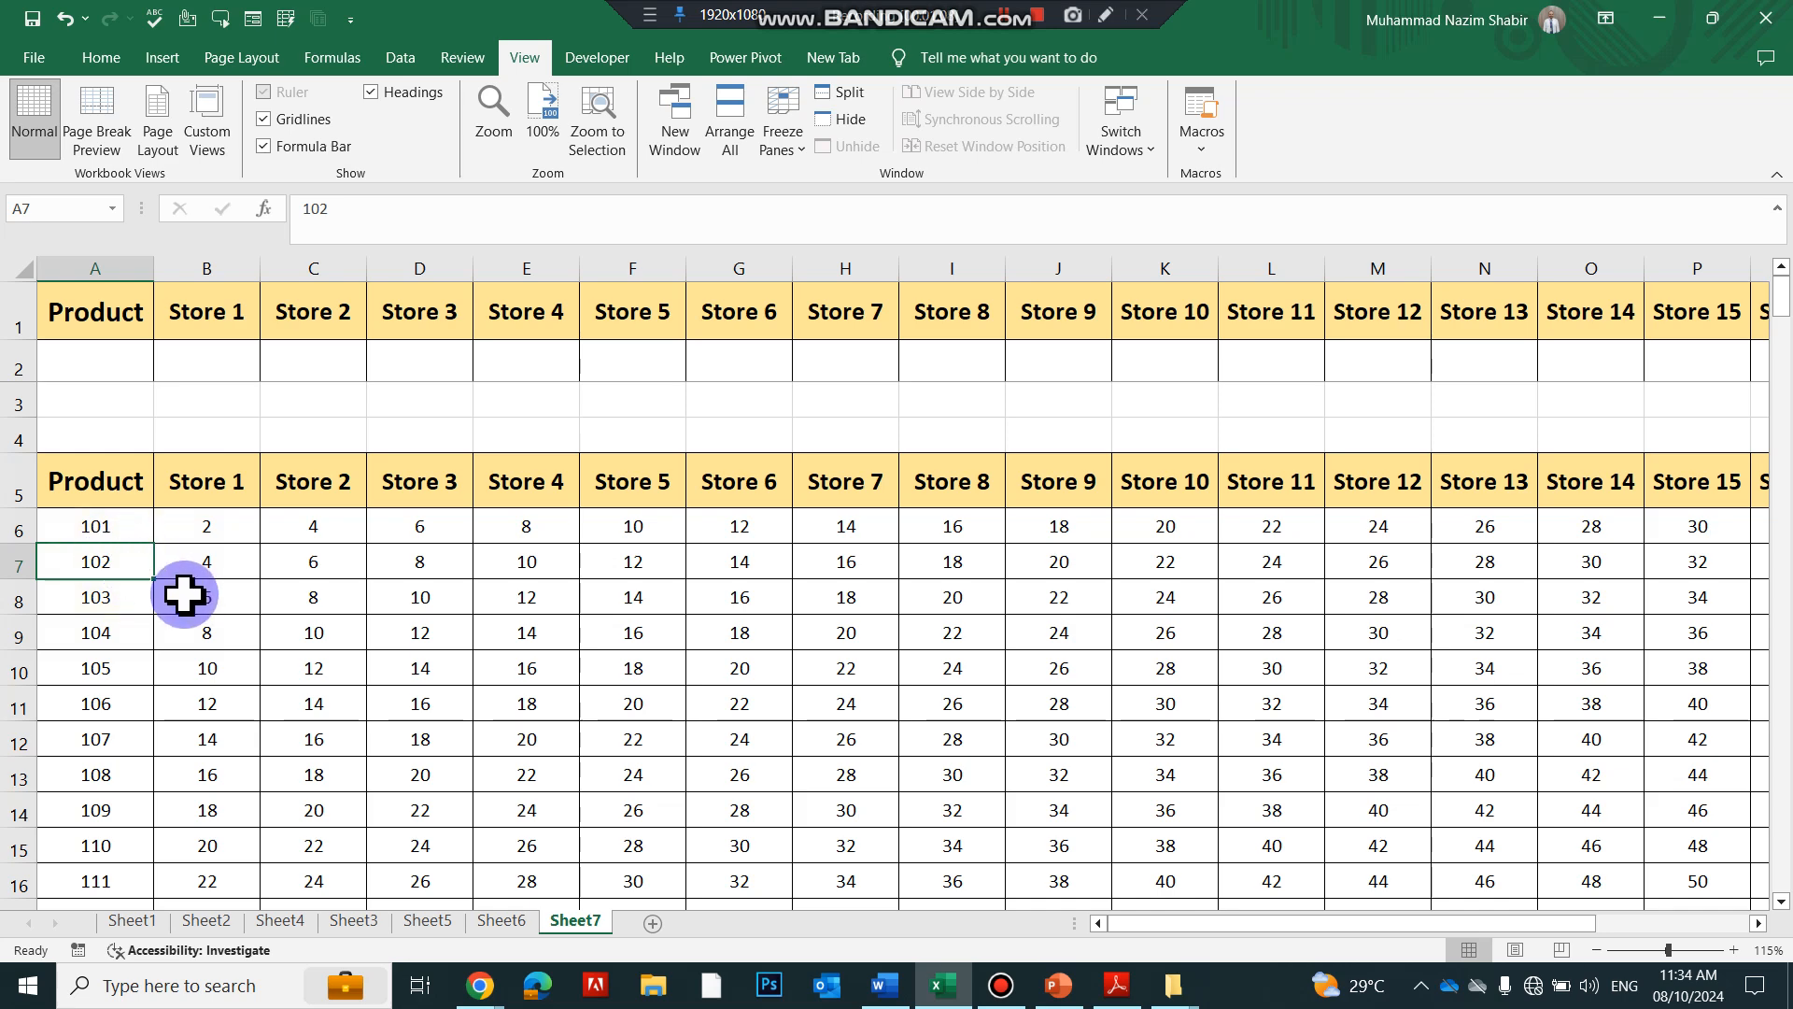
scroll(184, 598, up, 6)
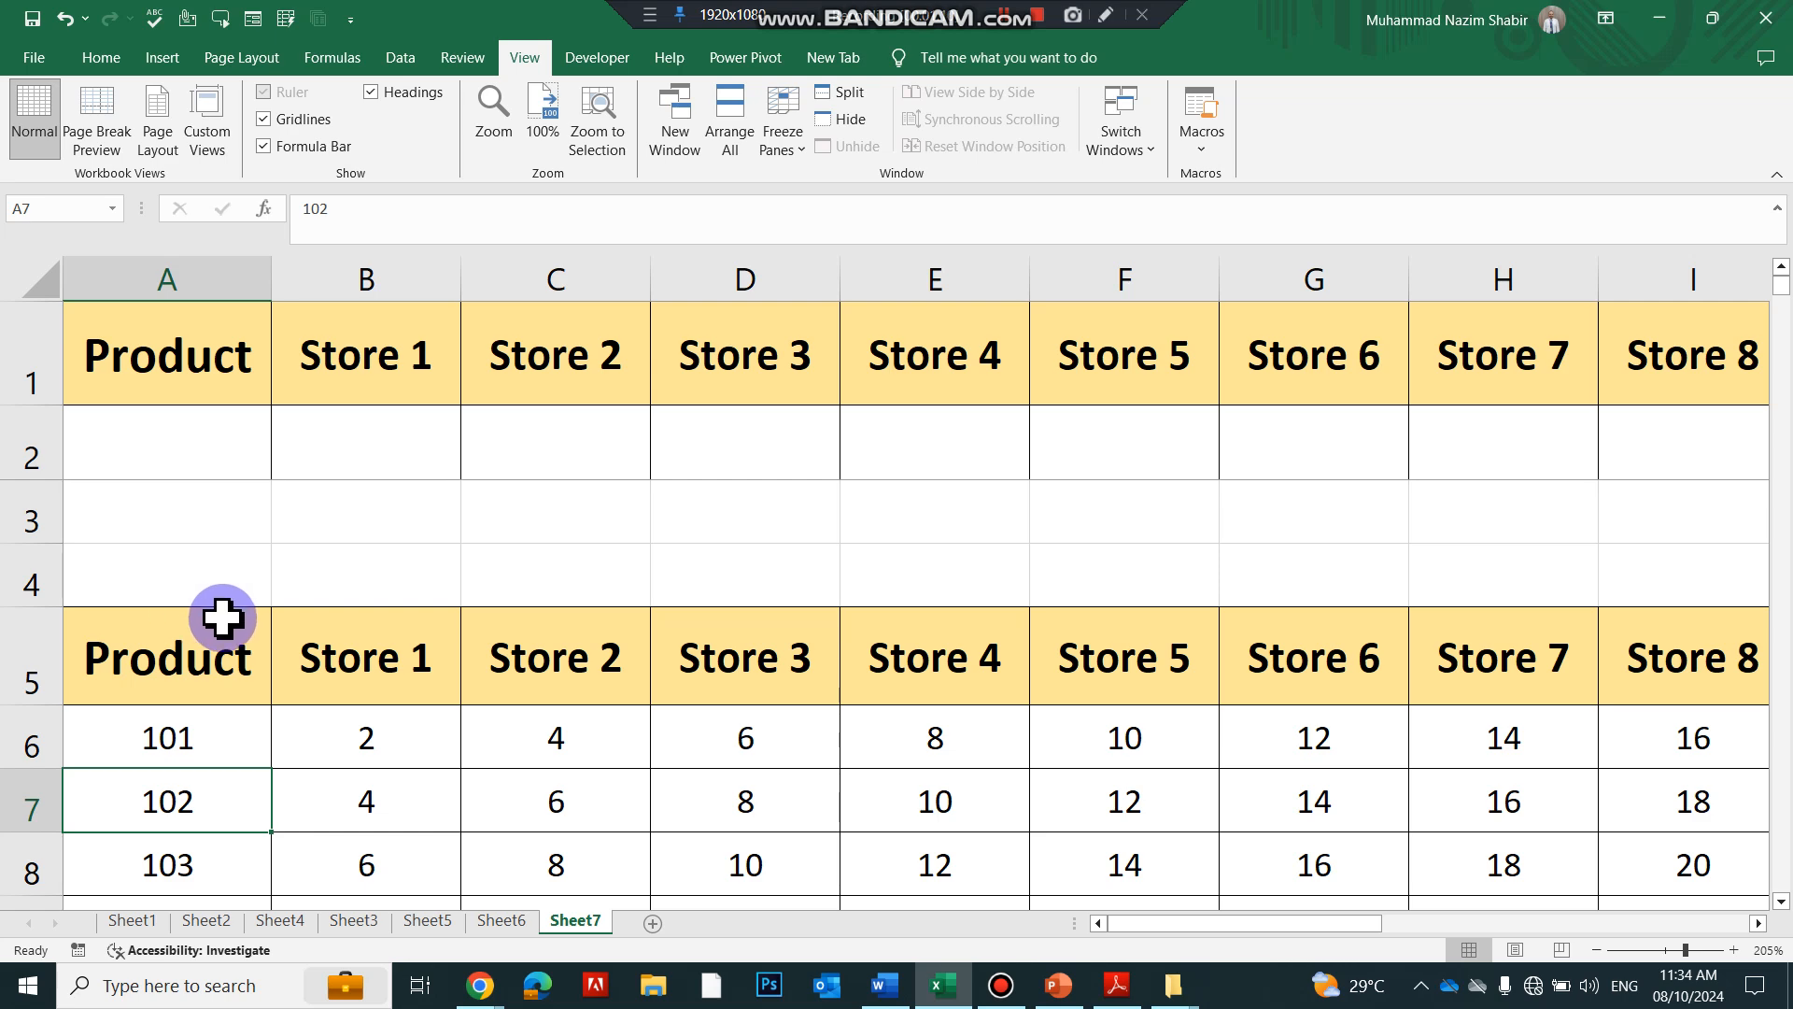
scroll(223, 619, up, 2)
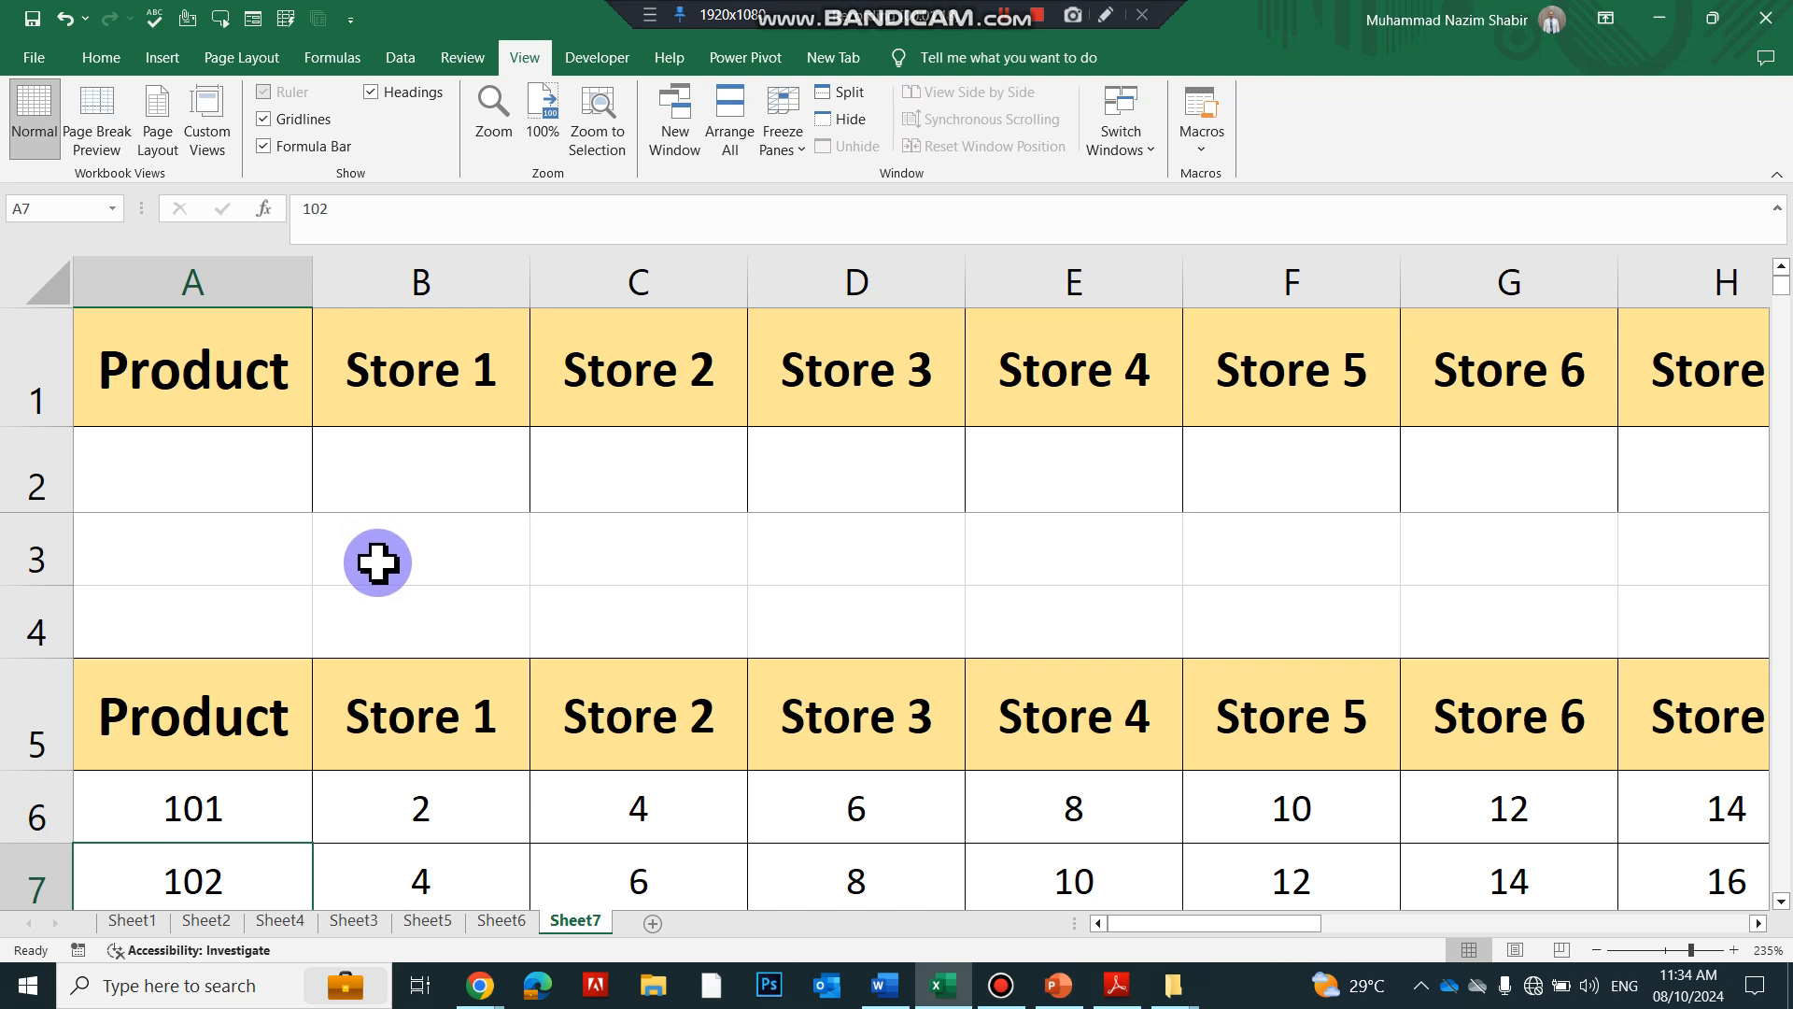
click(477, 488)
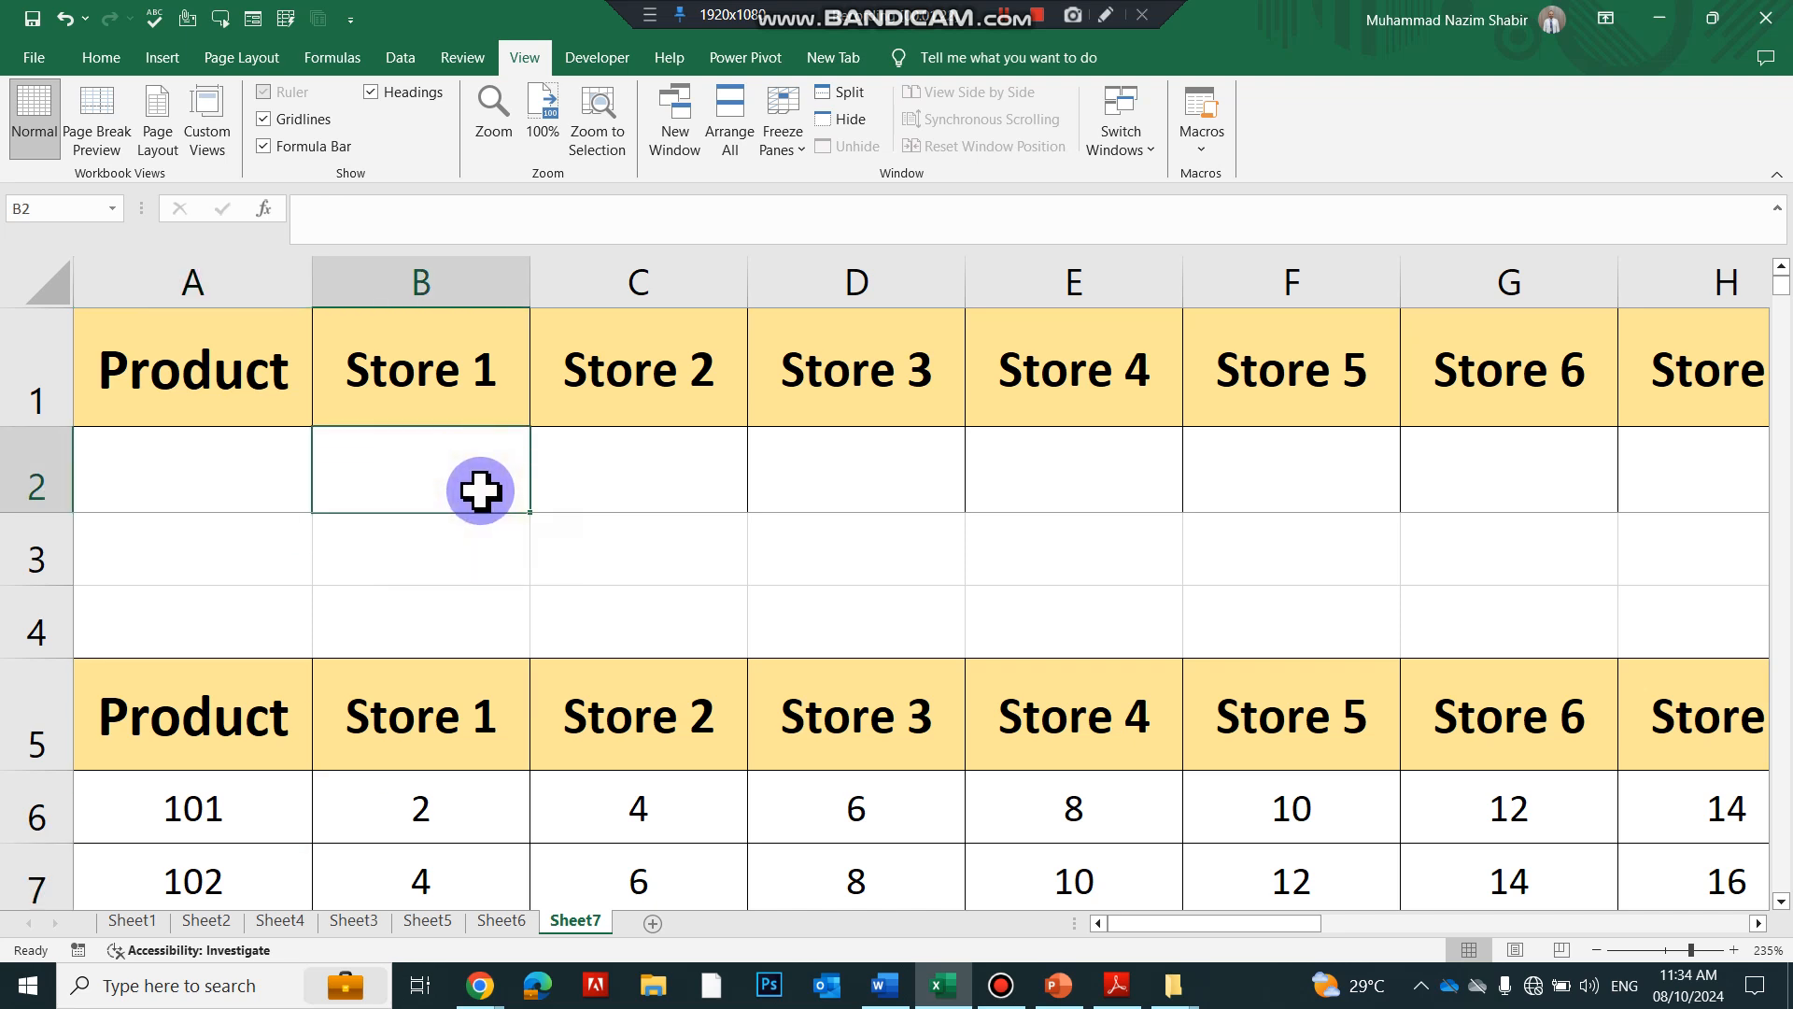
text(=)
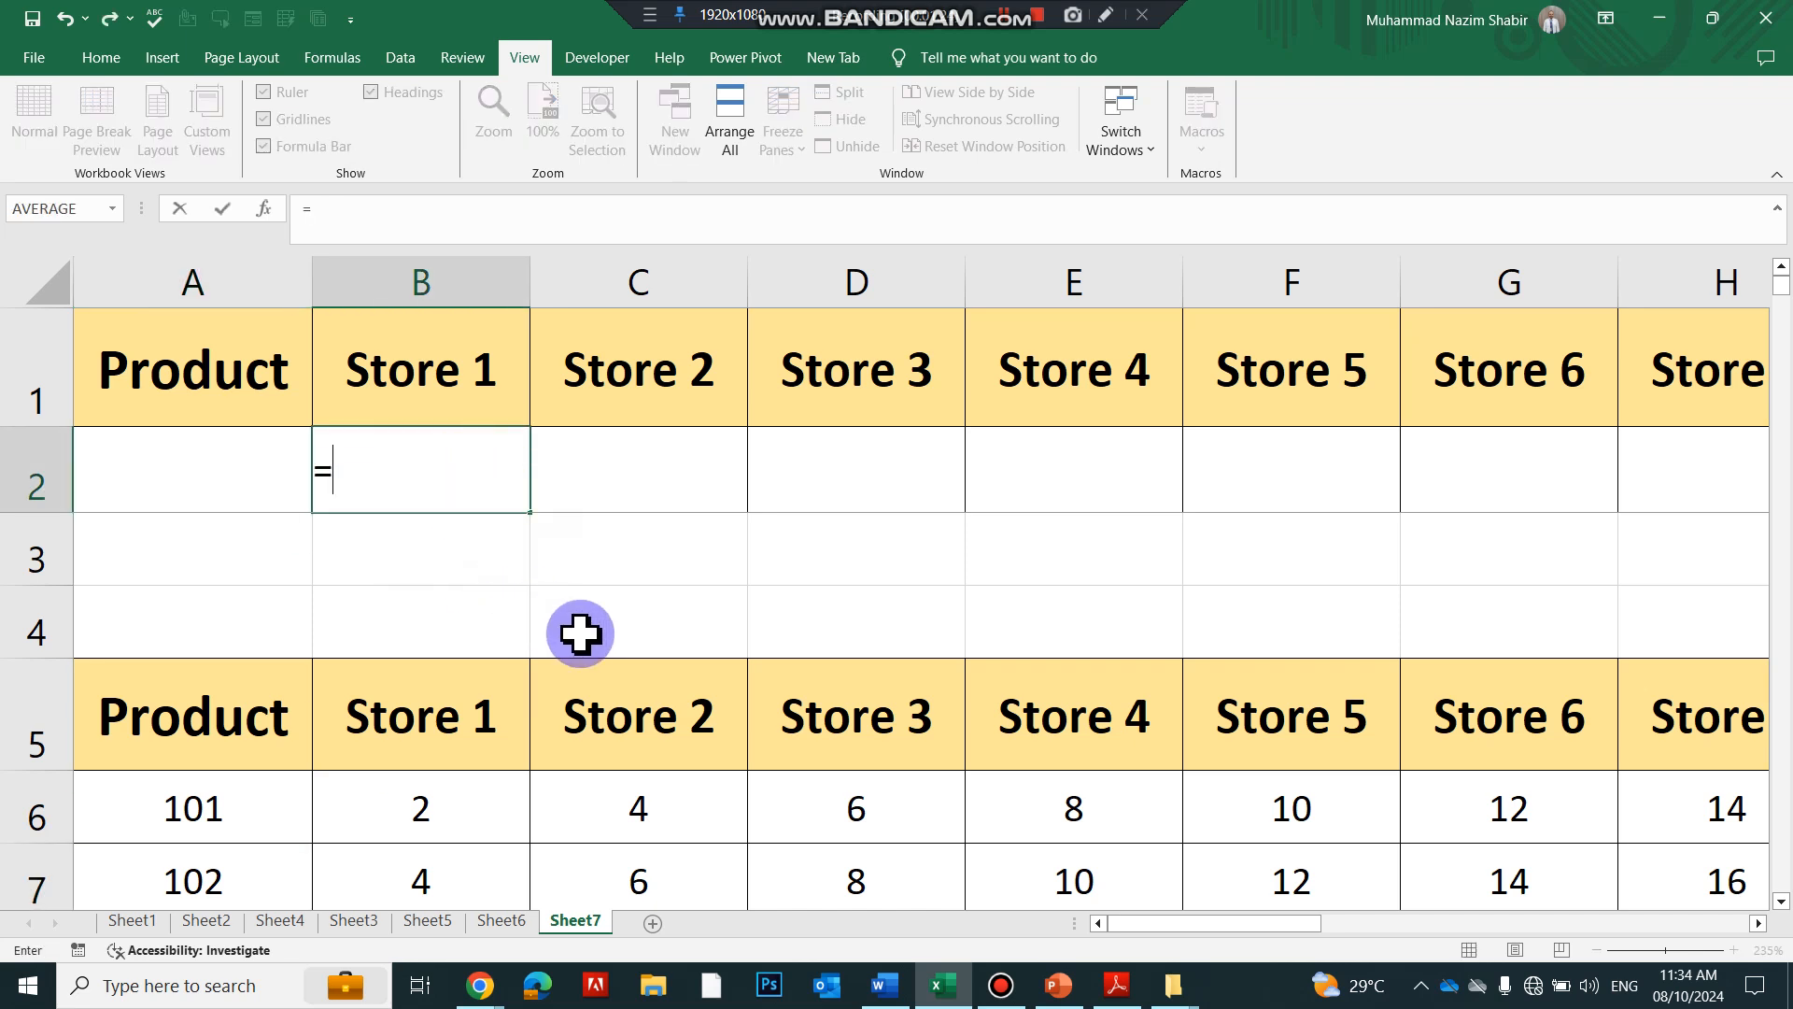
text(vl)
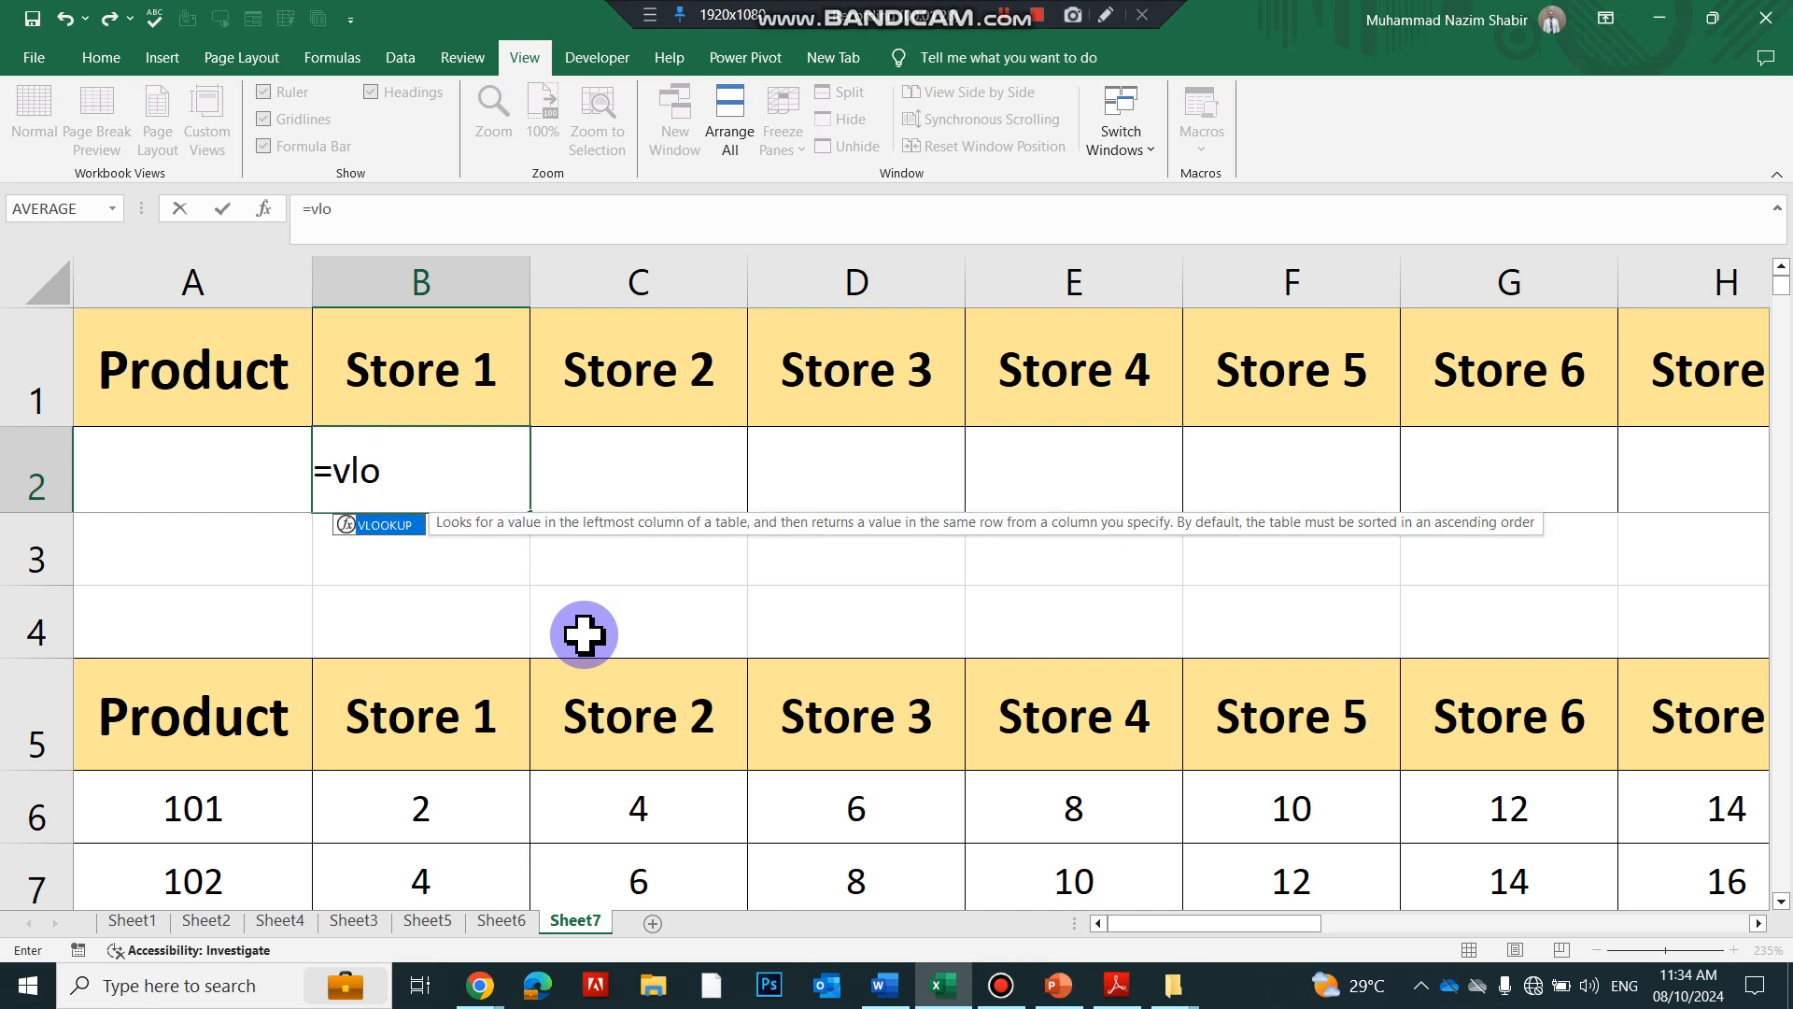
text(o)
key(Tab)
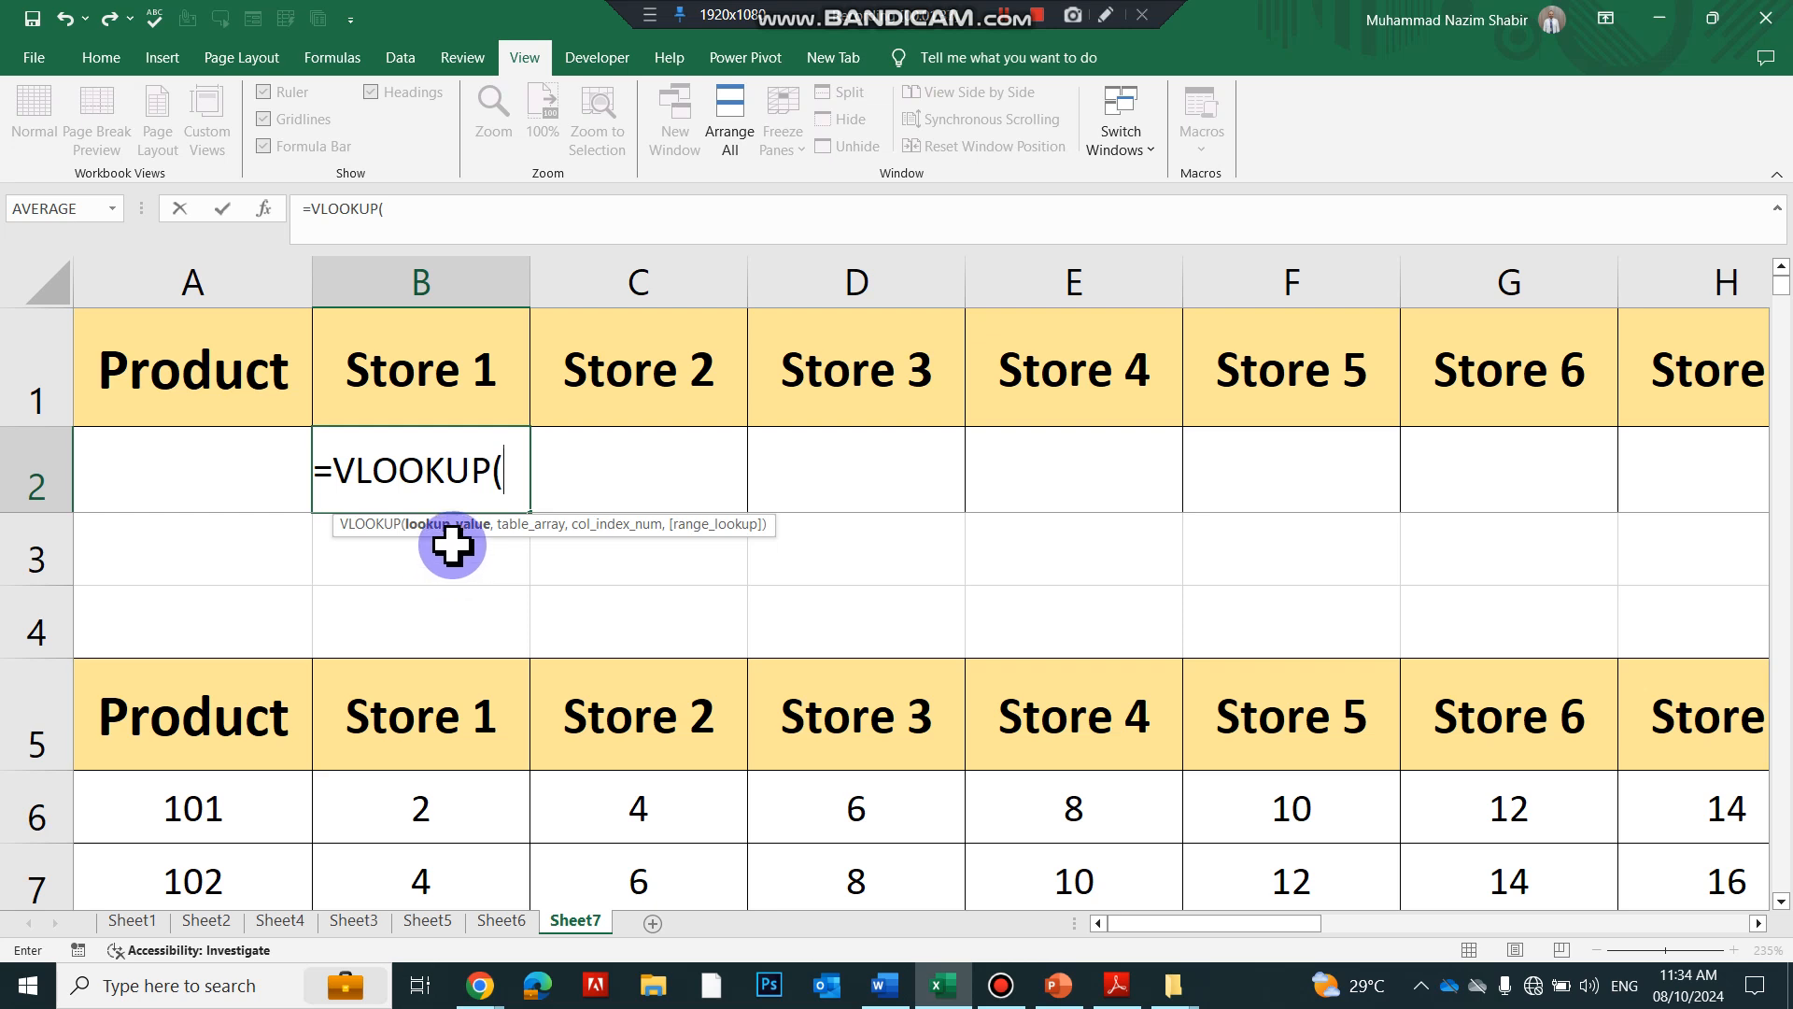
click(230, 478)
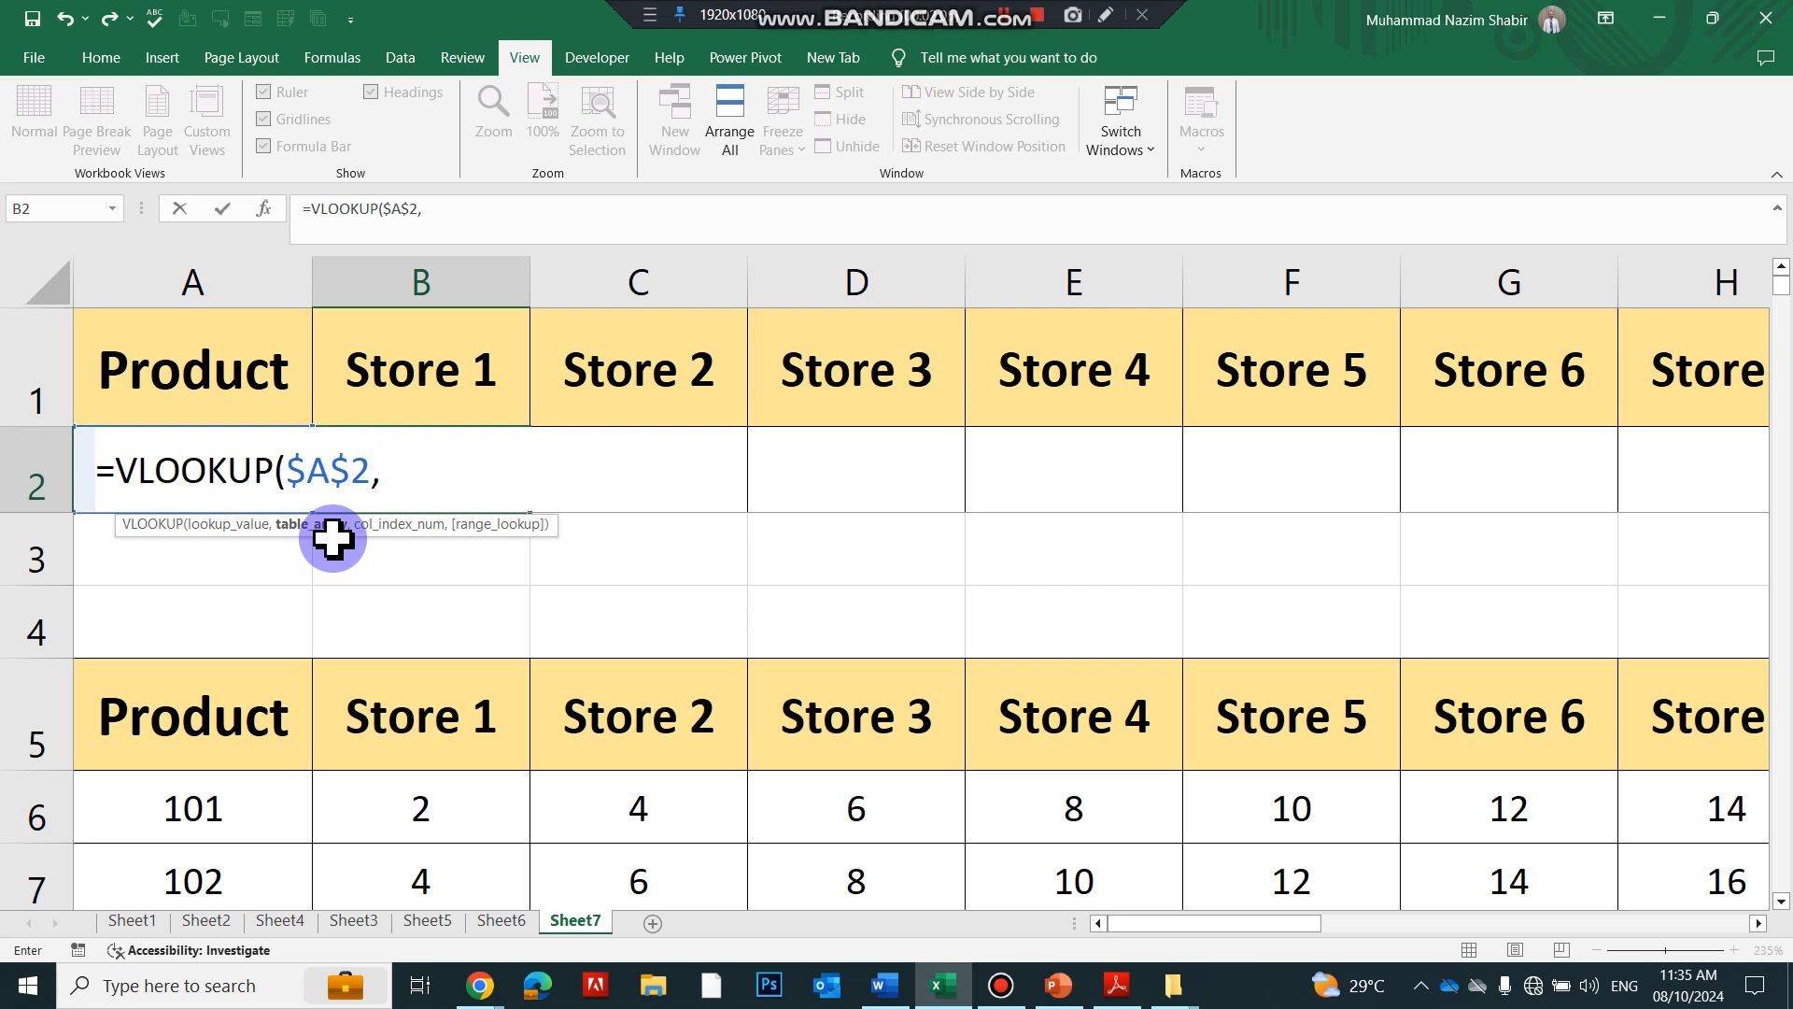
- Set the VLOOKUP table array to the whole lower table as the absolute range $A$5:$U$209
drag(160, 704, 1210, 790)
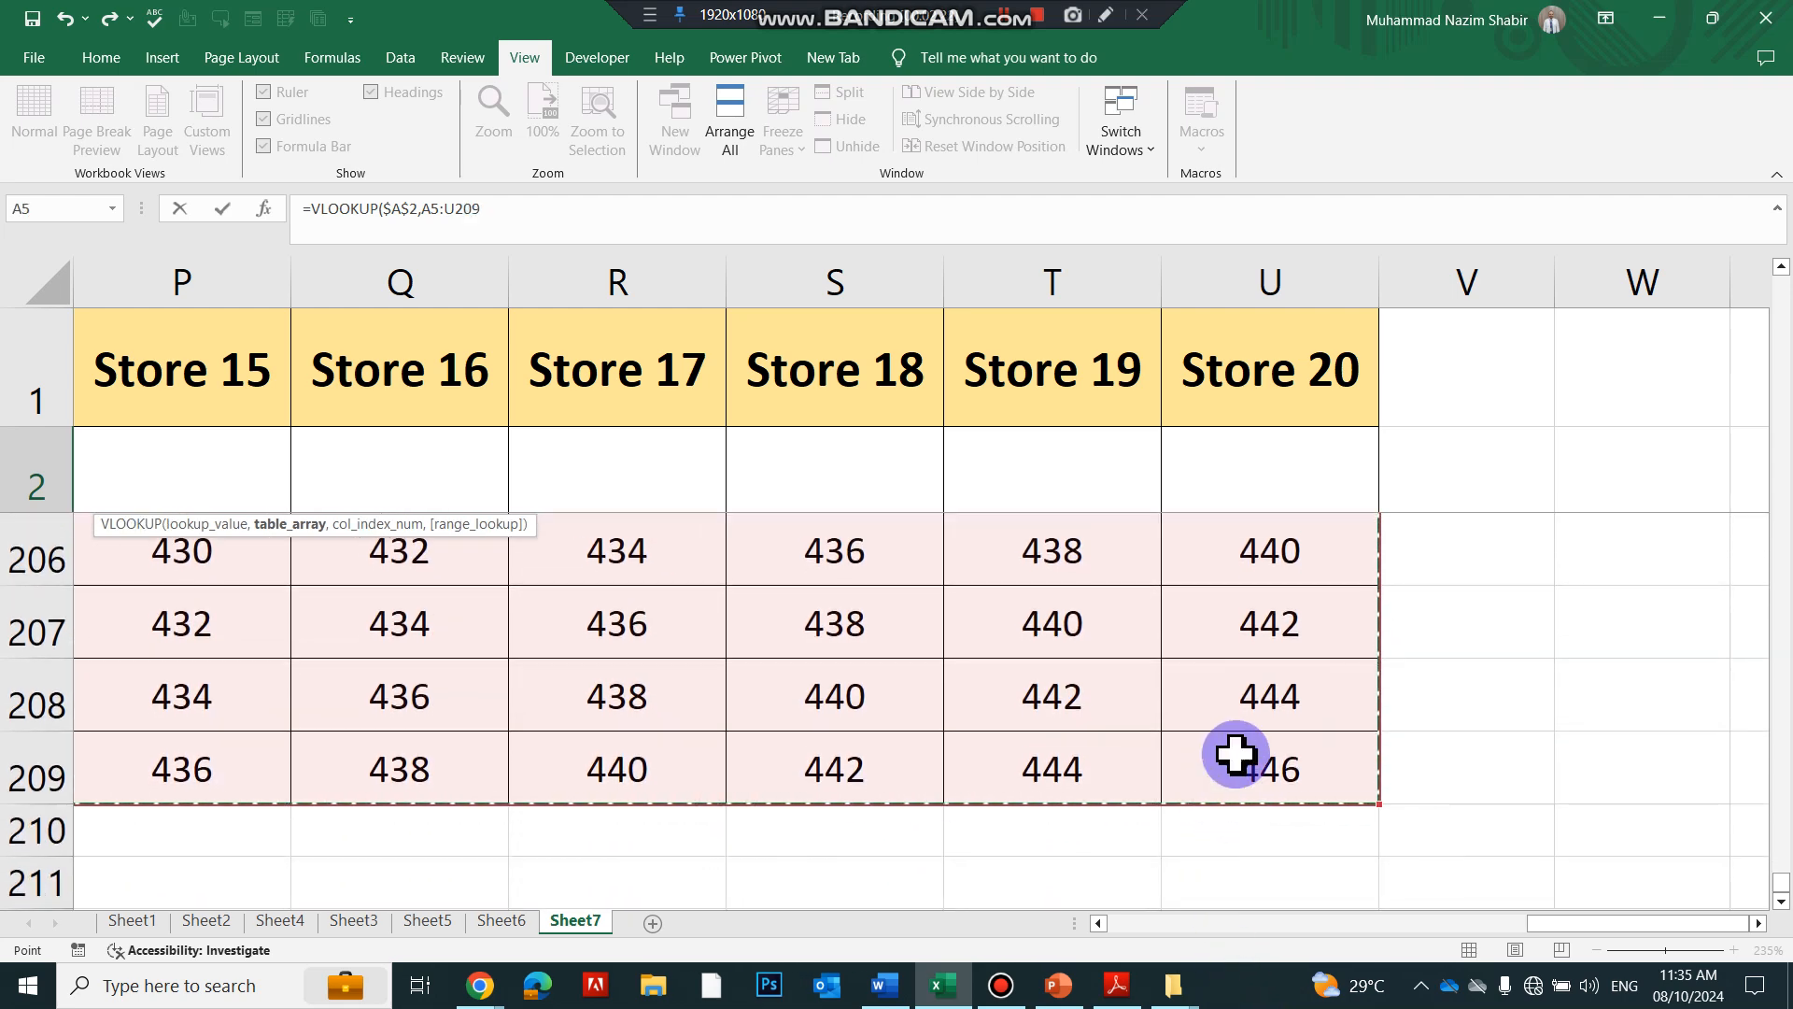
drag(1784, 892, 1750, 280)
drag(1654, 925, 880, 761)
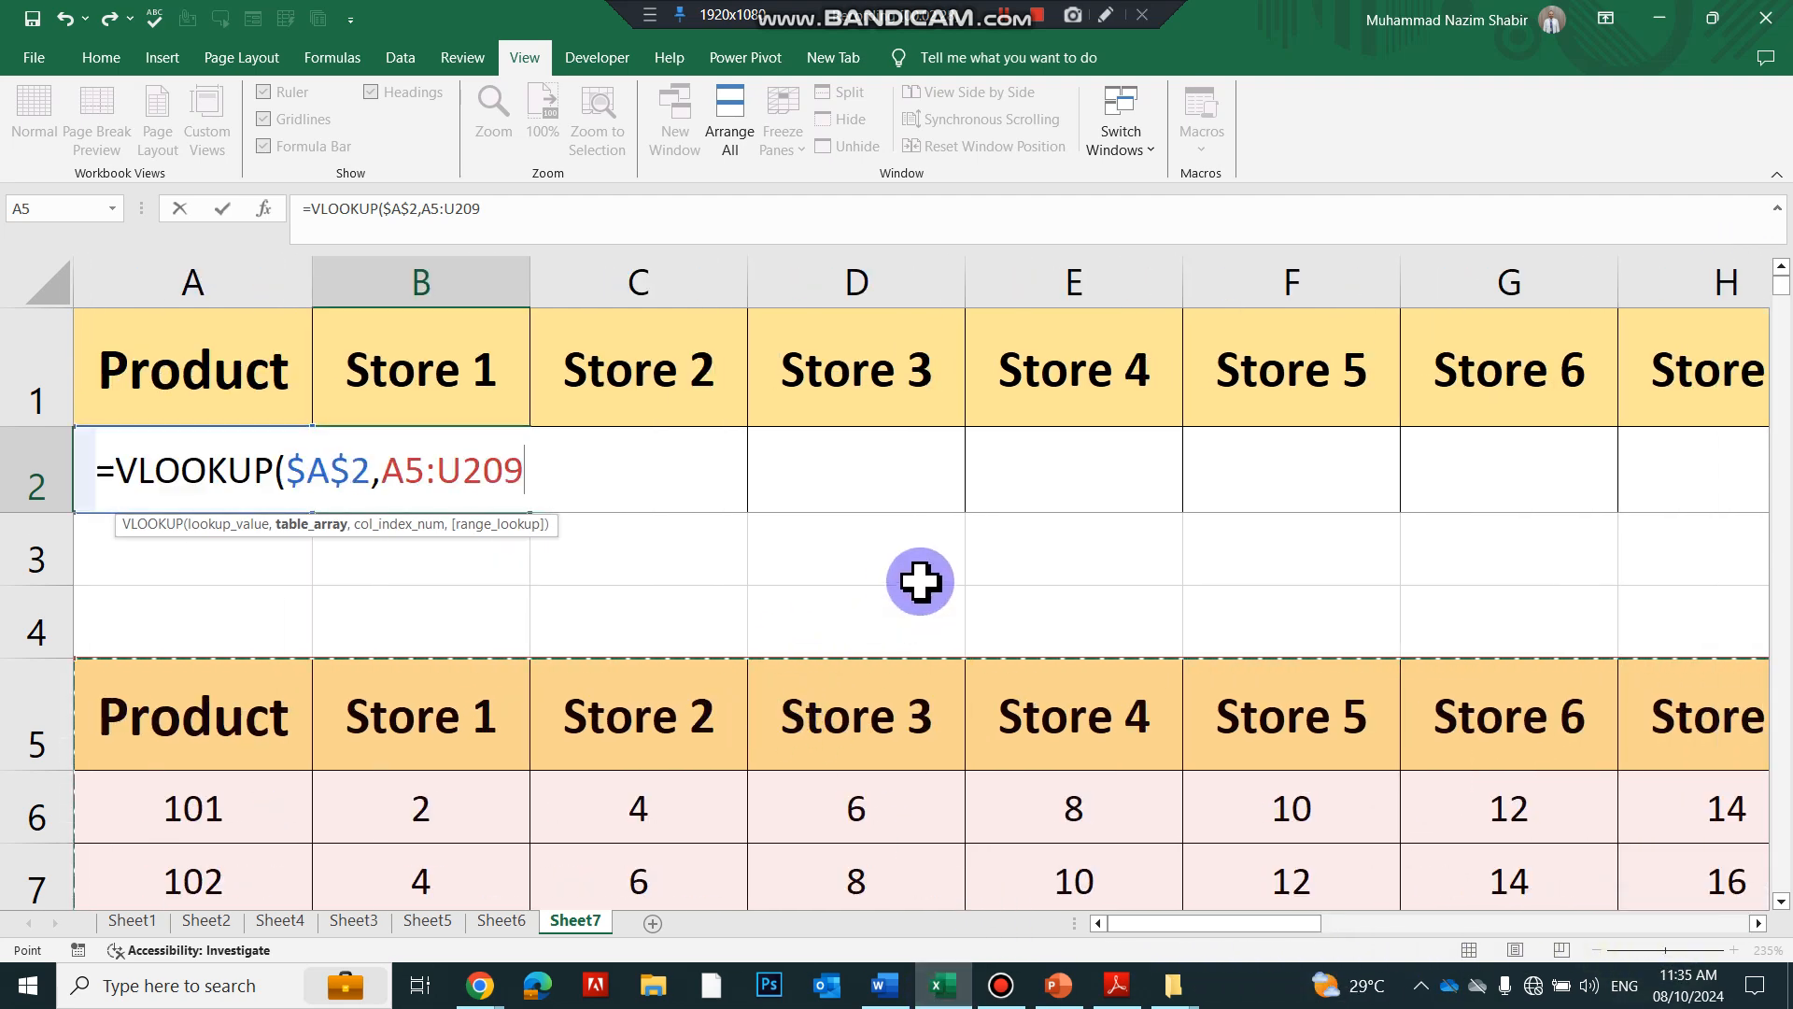
drag(513, 460, 383, 471)
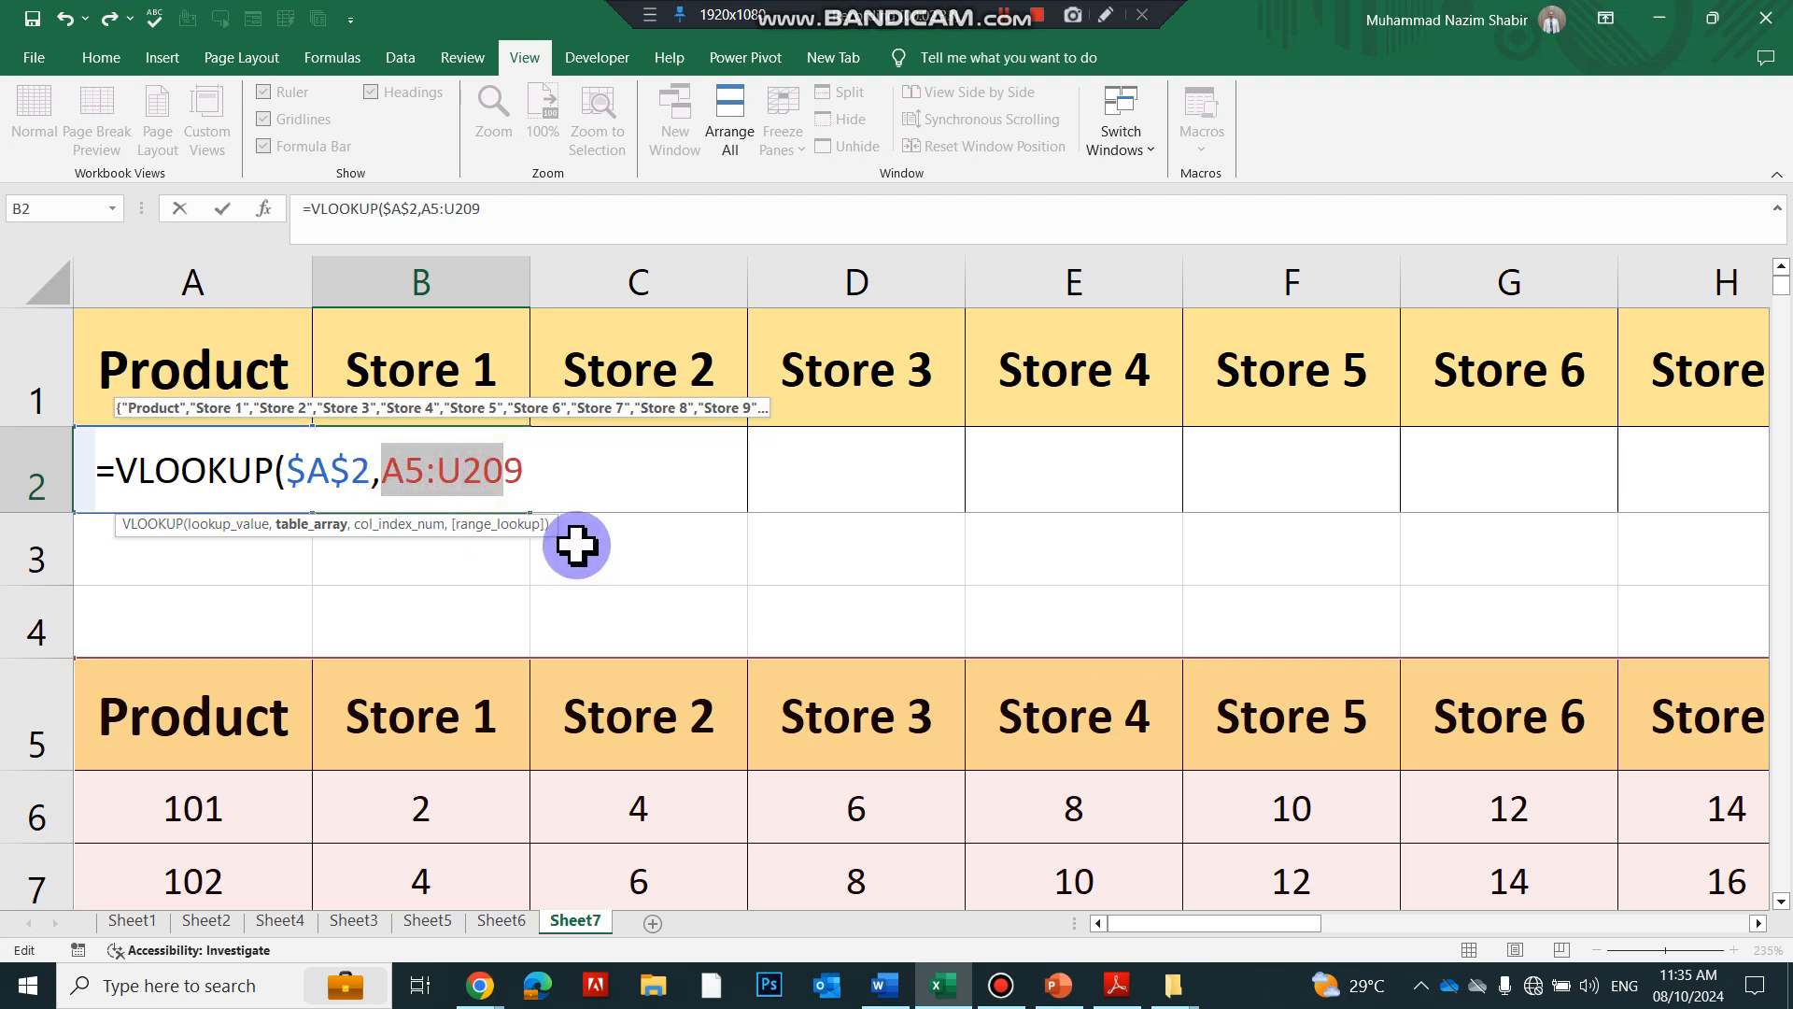
key(F4)
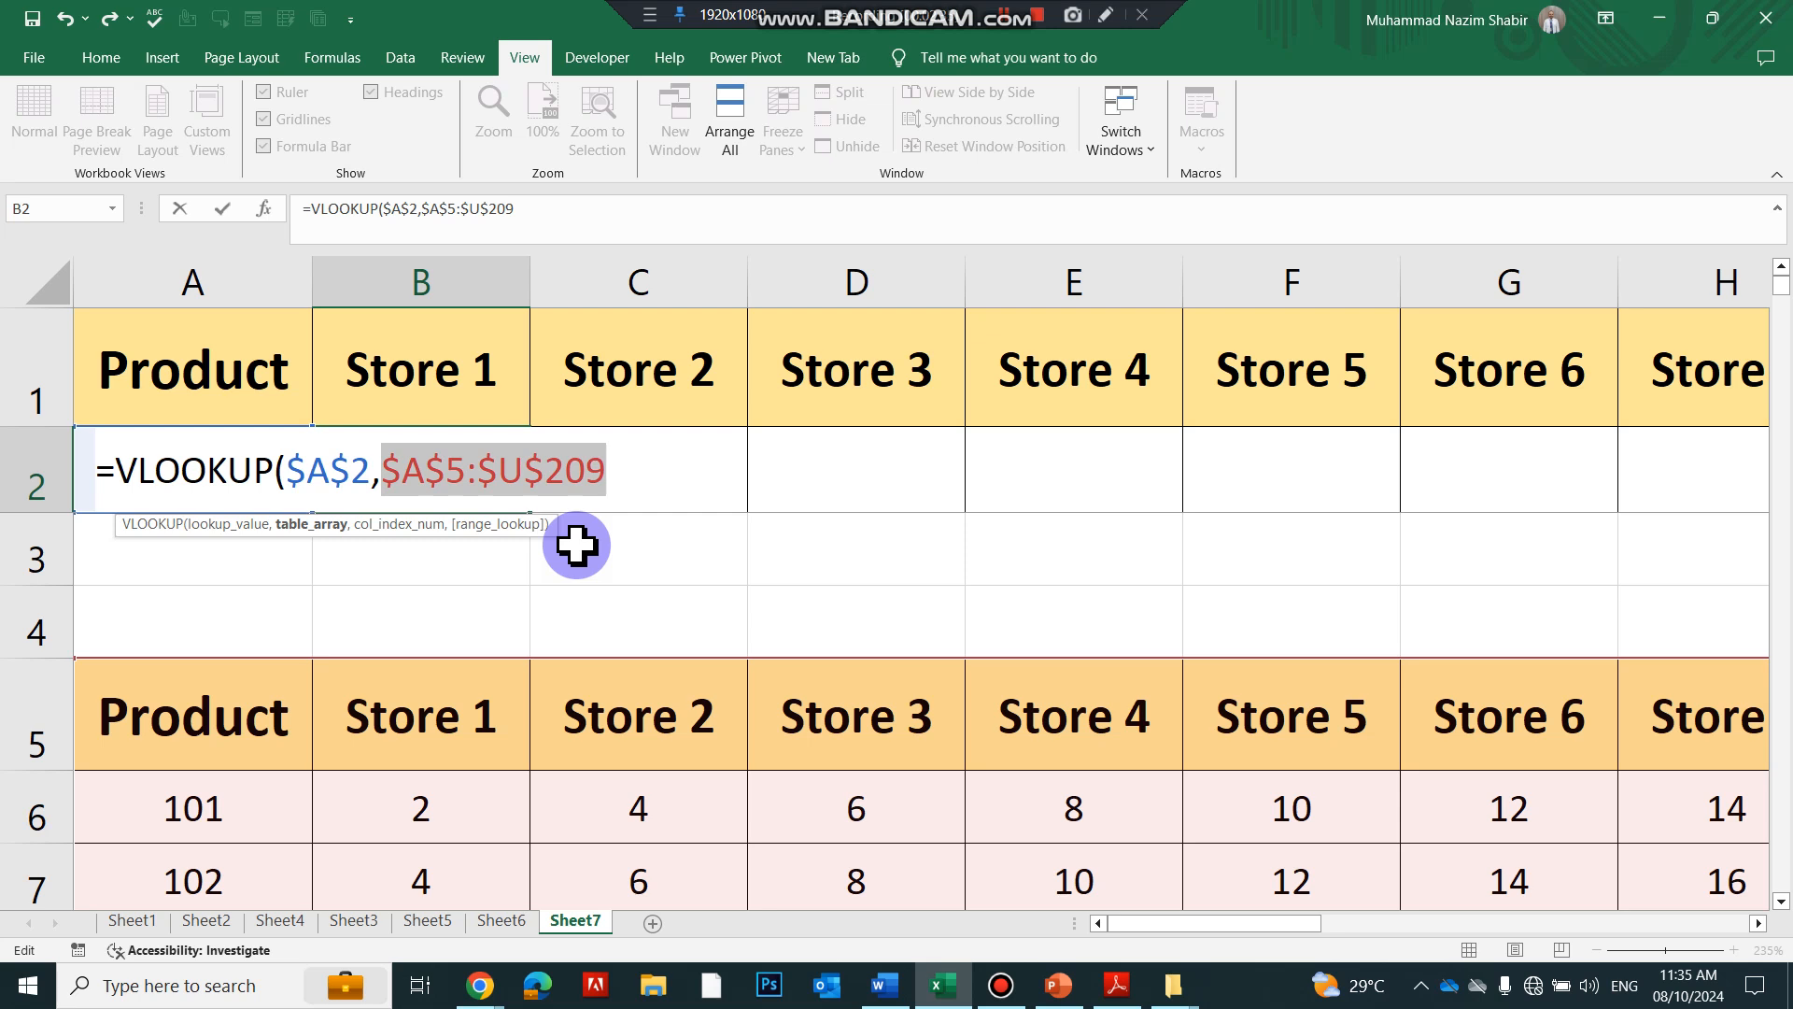
click(609, 482)
text(,)
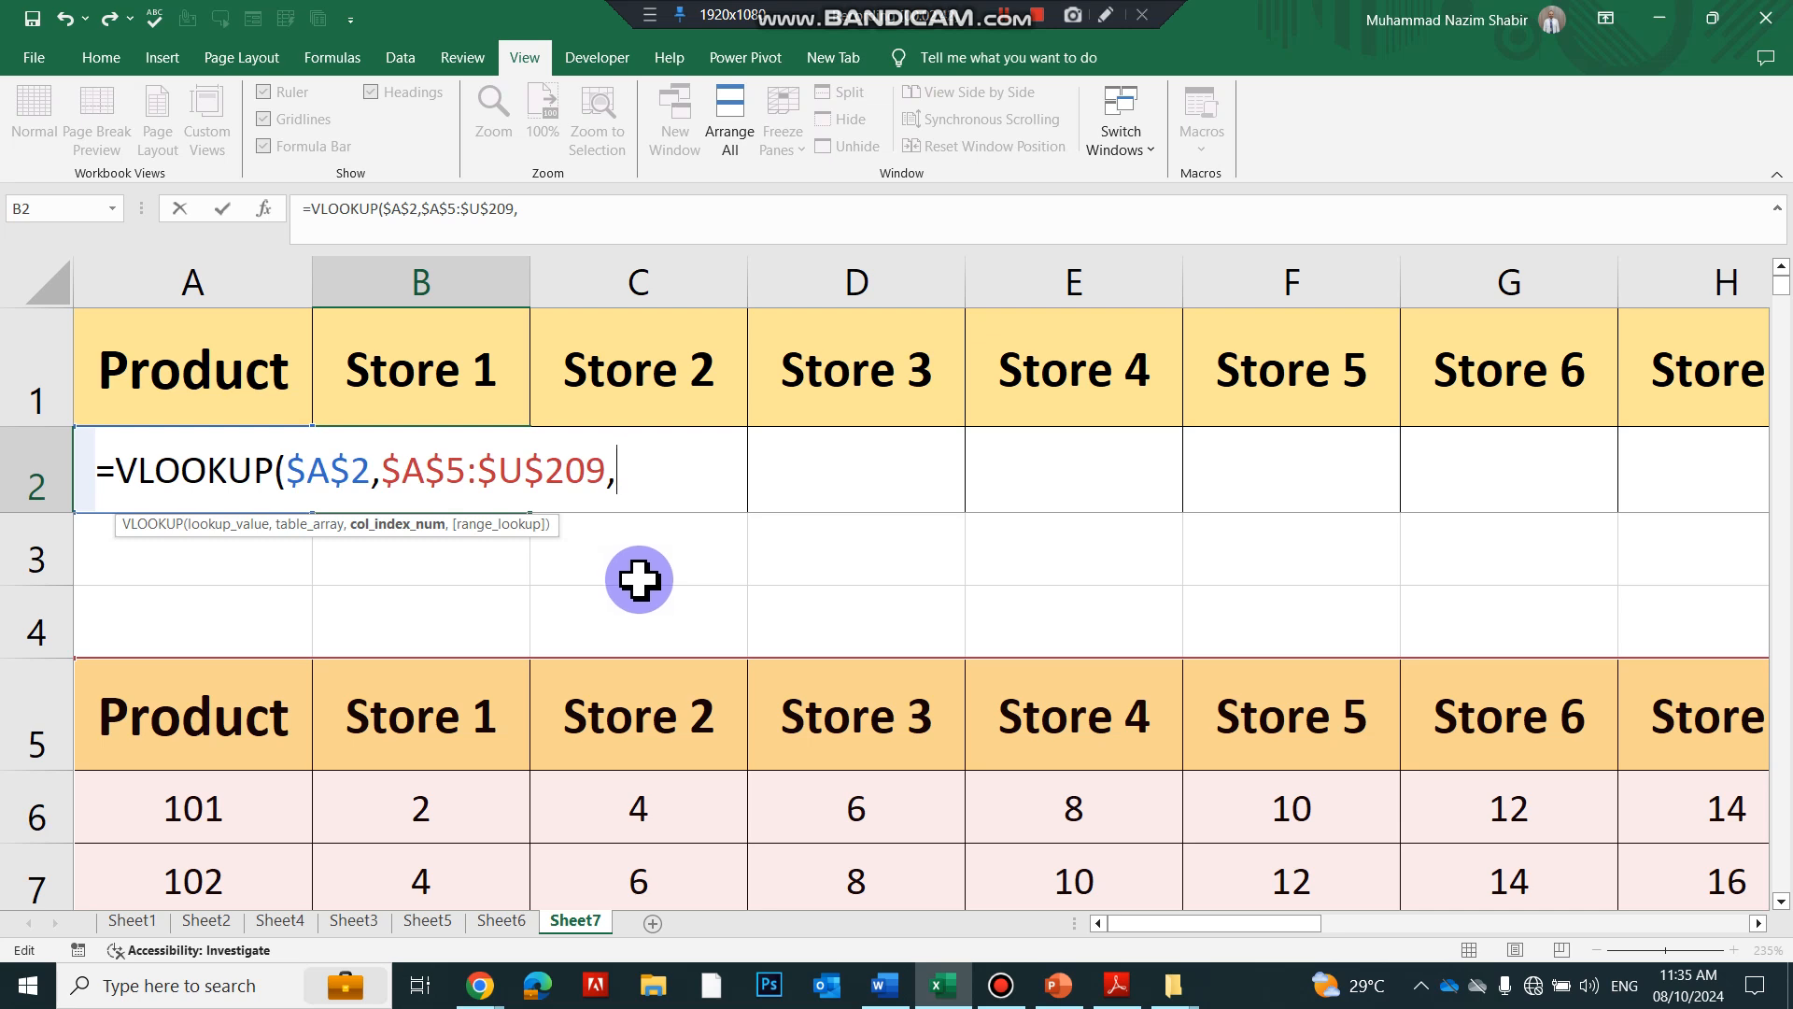
- Set the VLOOKUP column index to COLUMNS($A$1:B1), with only the start of the range absolute
text(co)
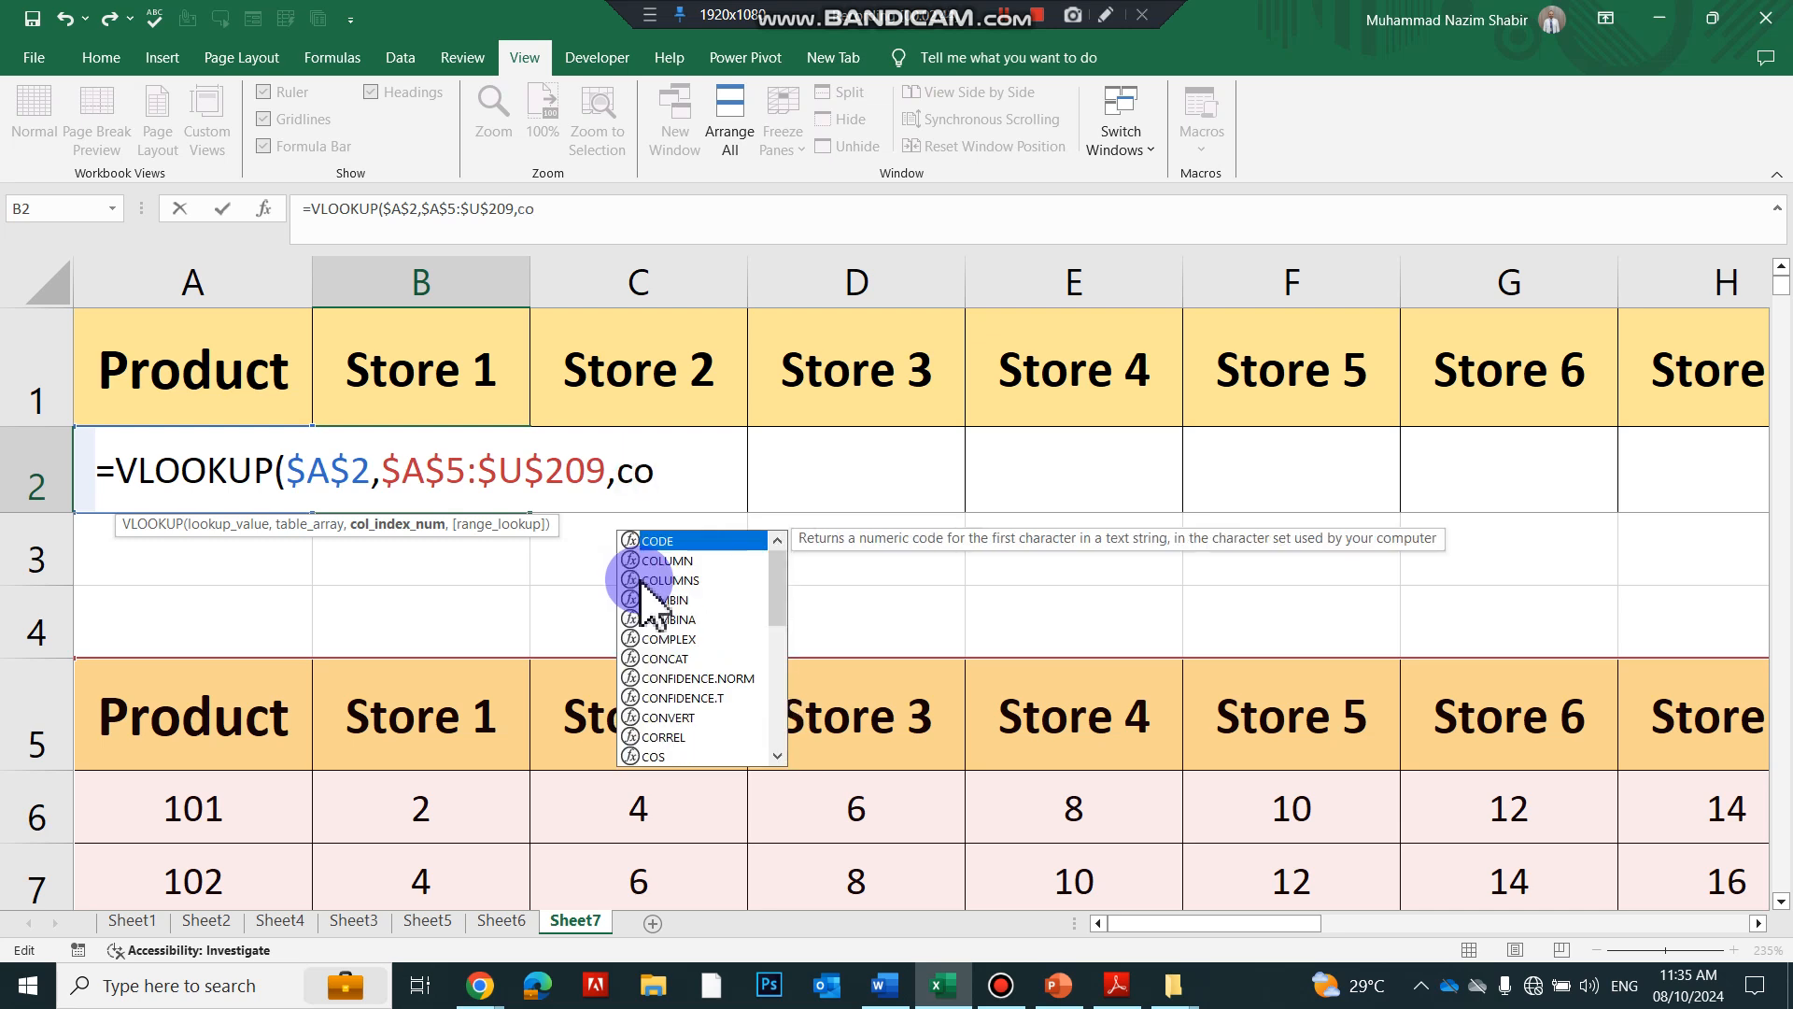
text(l)
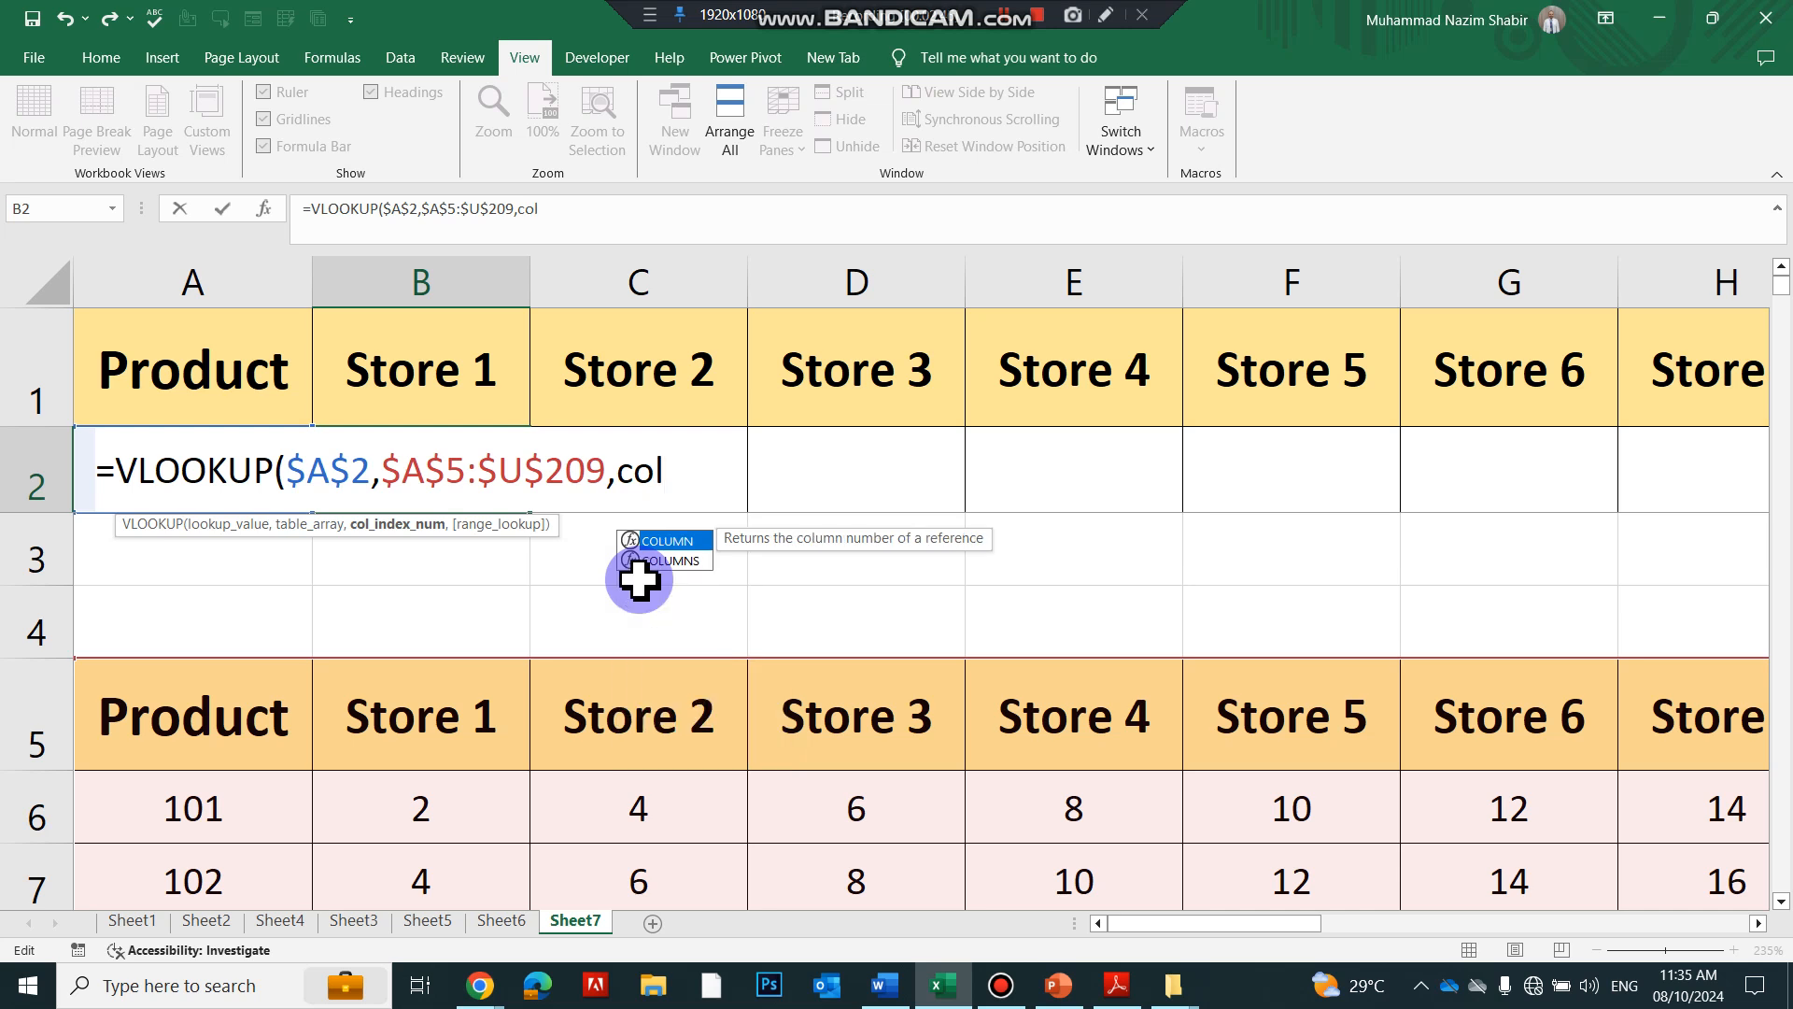
key(Down)
key(Tab)
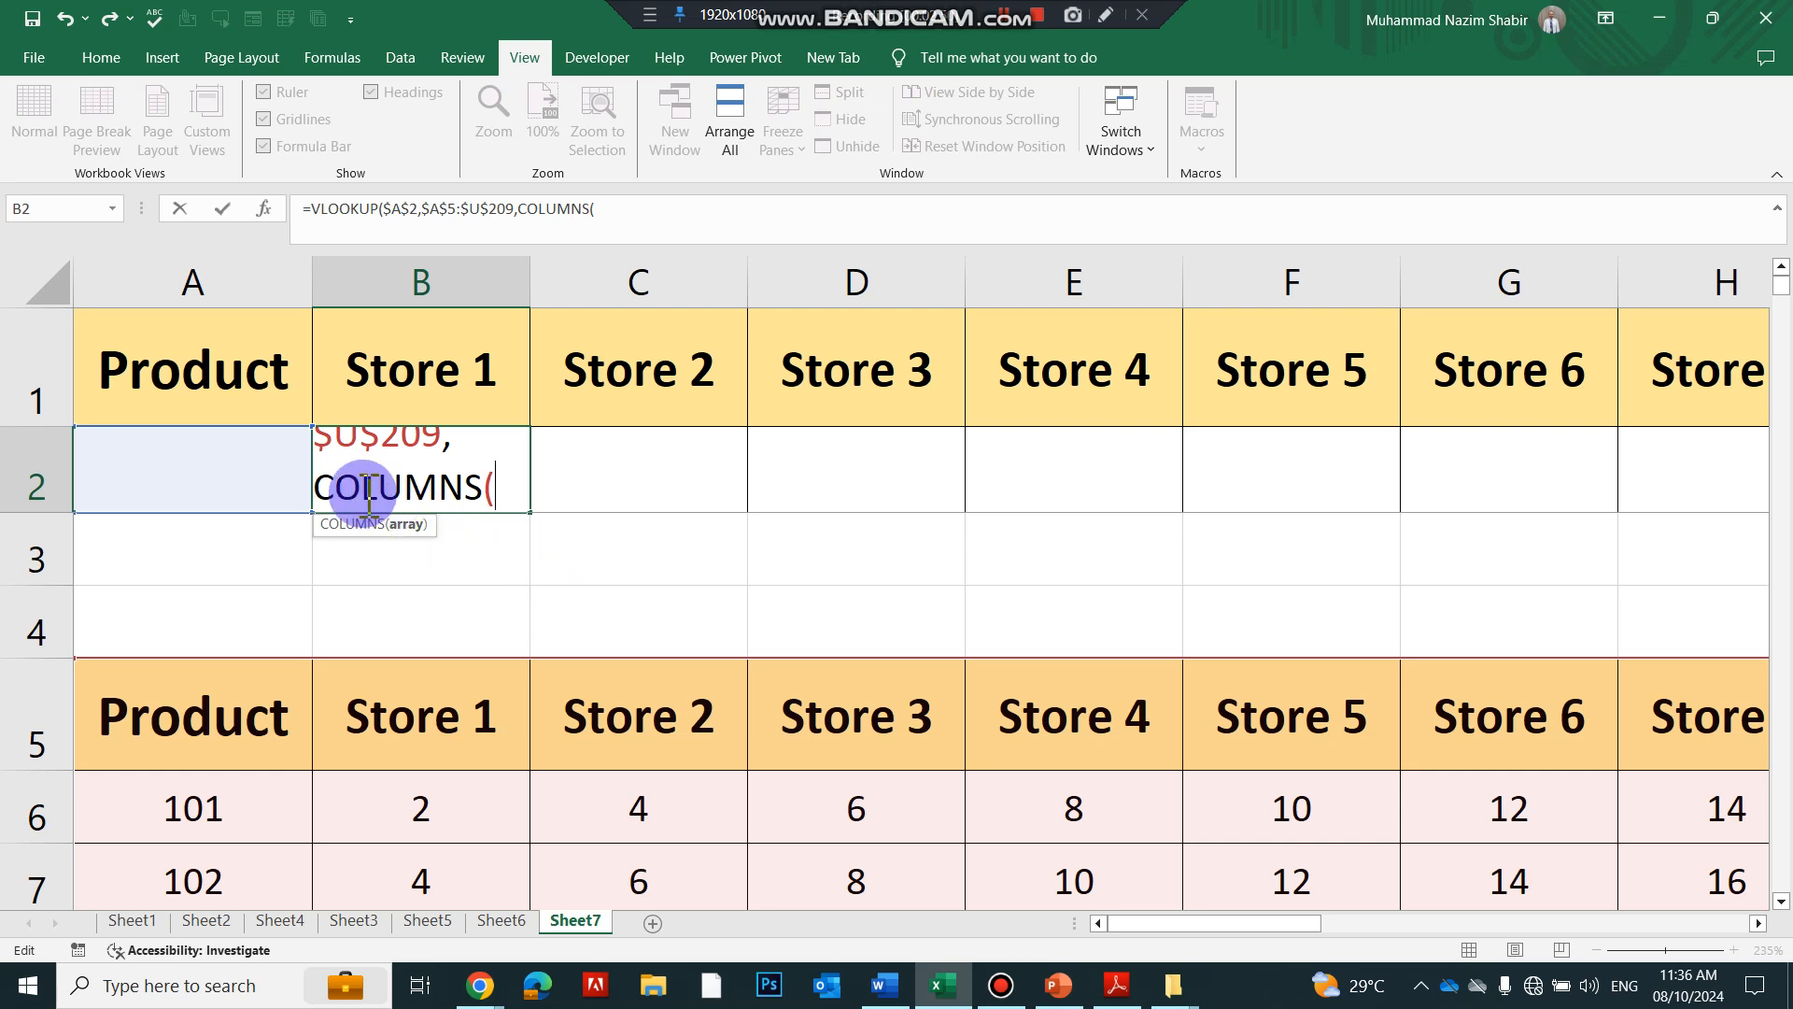
click(157, 358)
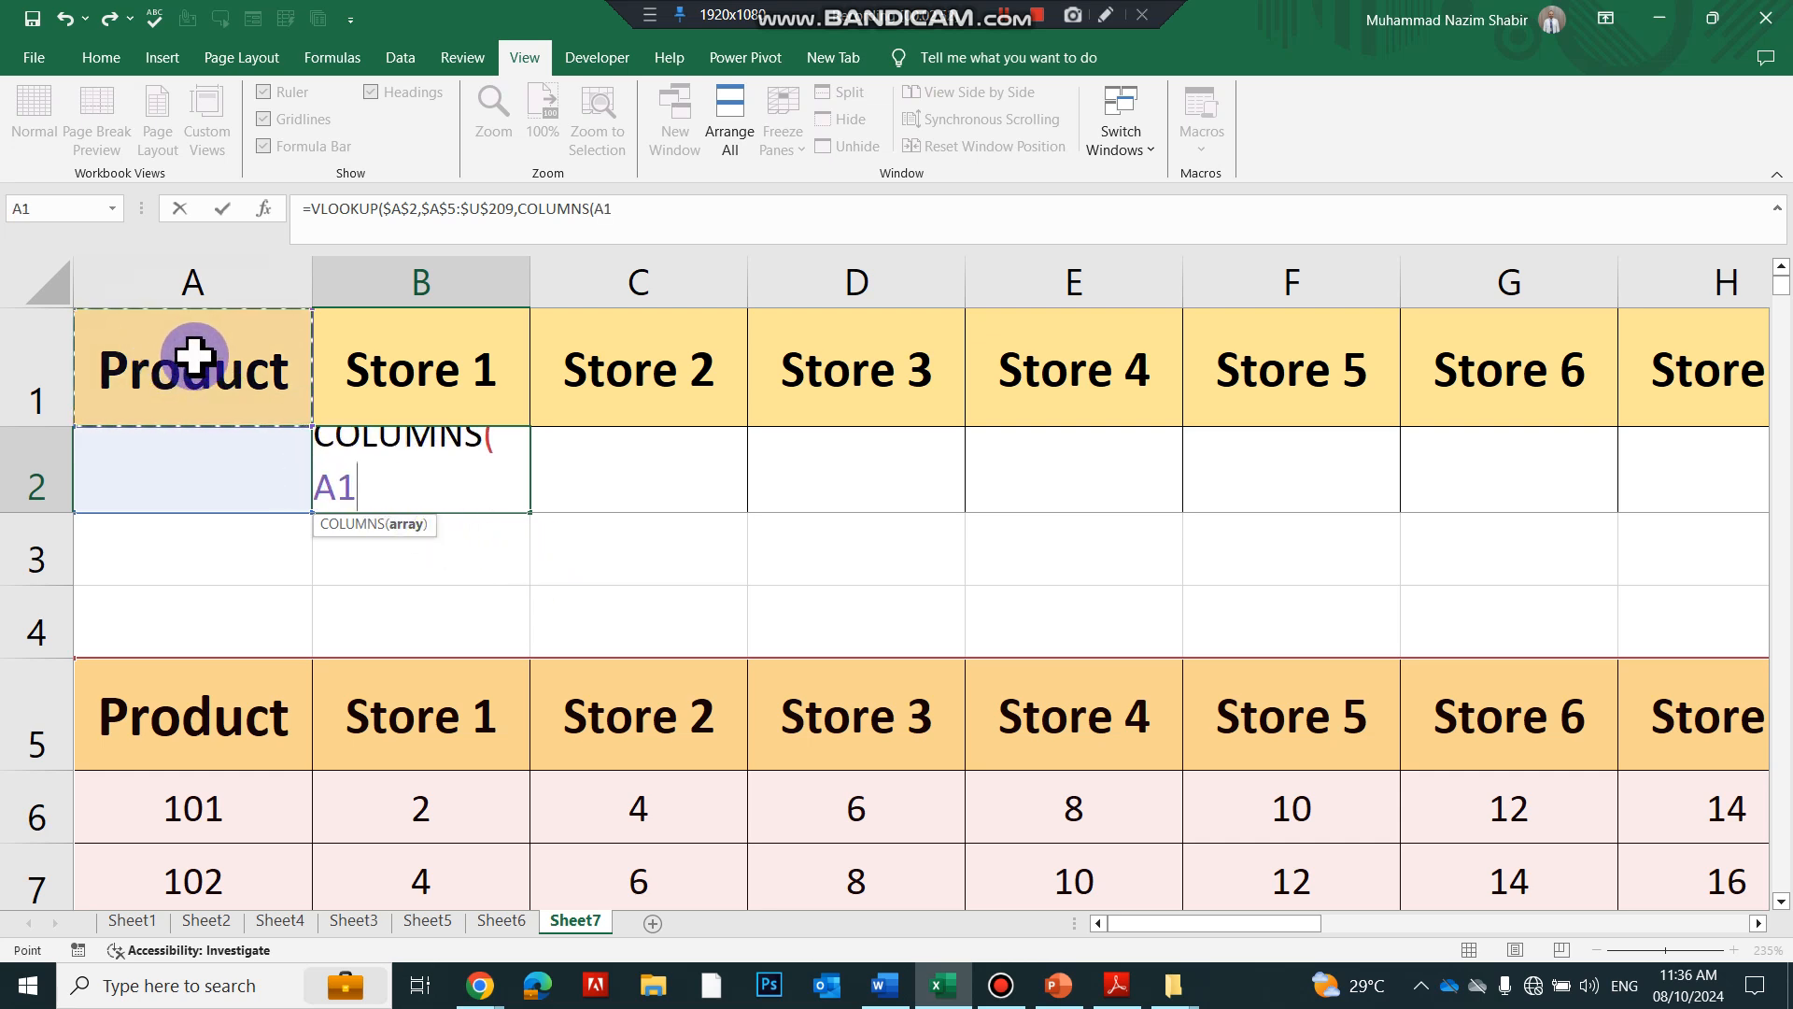
drag(315, 352, 349, 340)
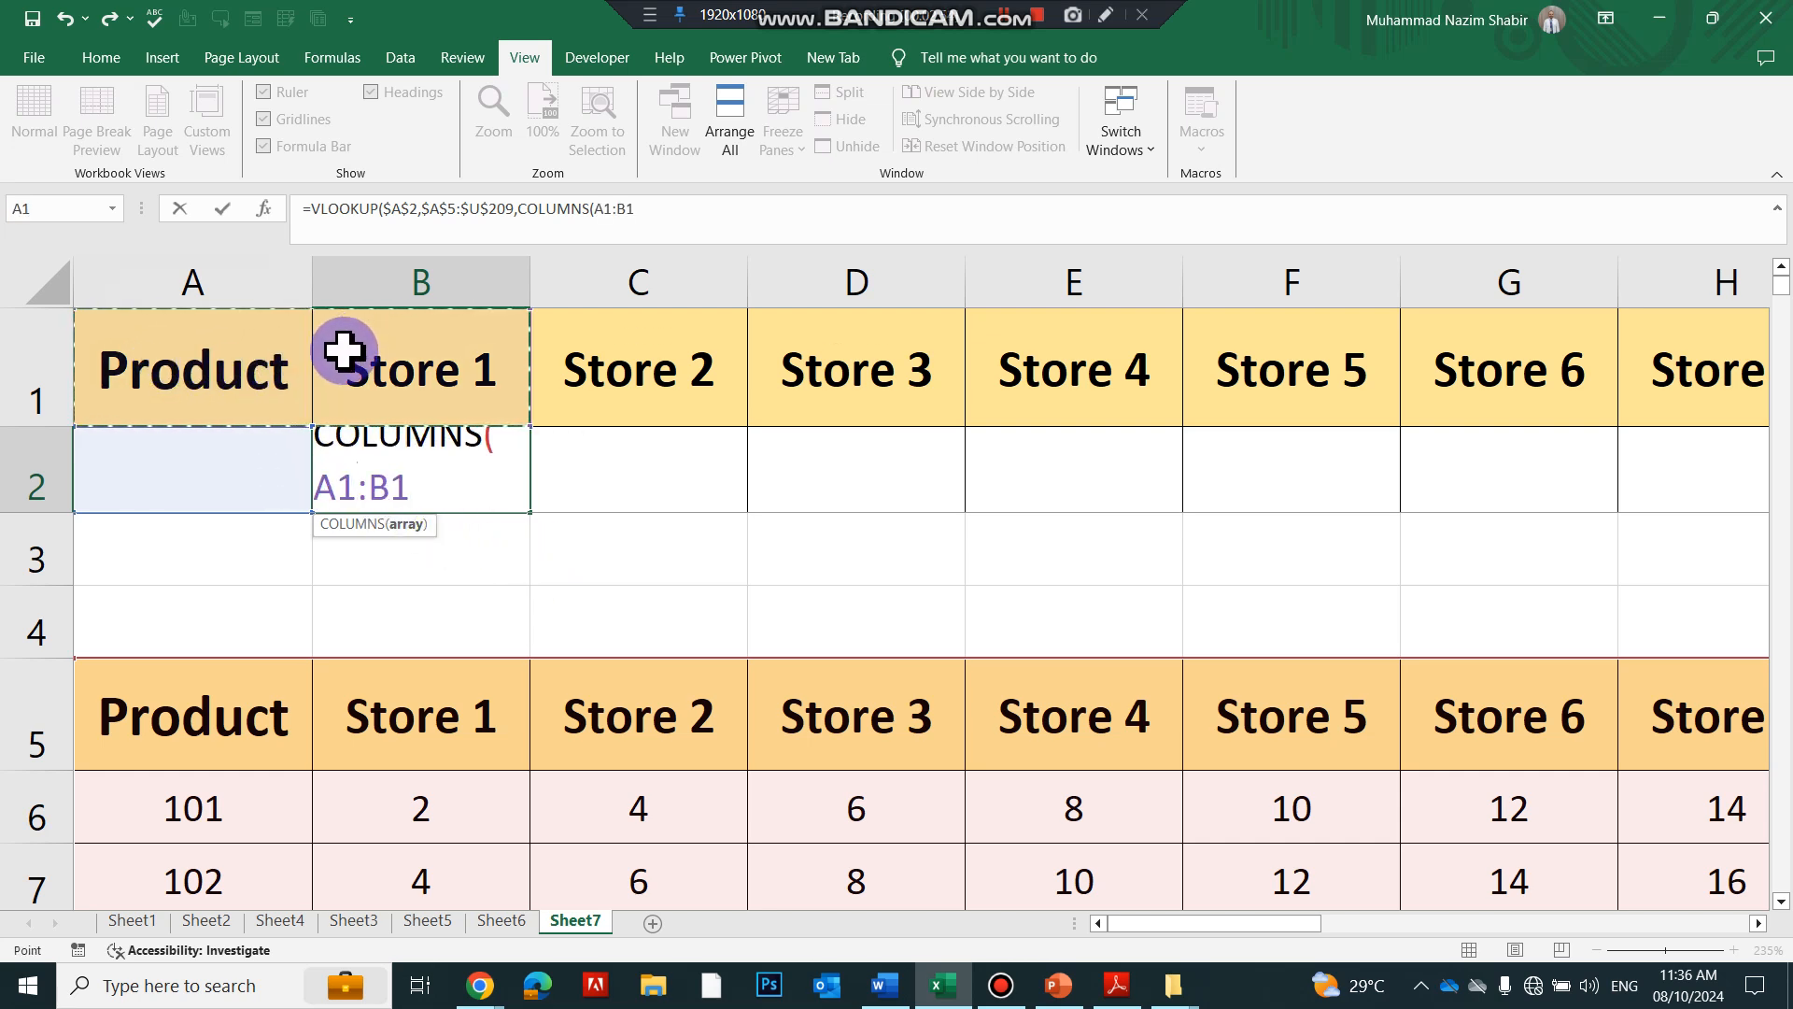
click(347, 489)
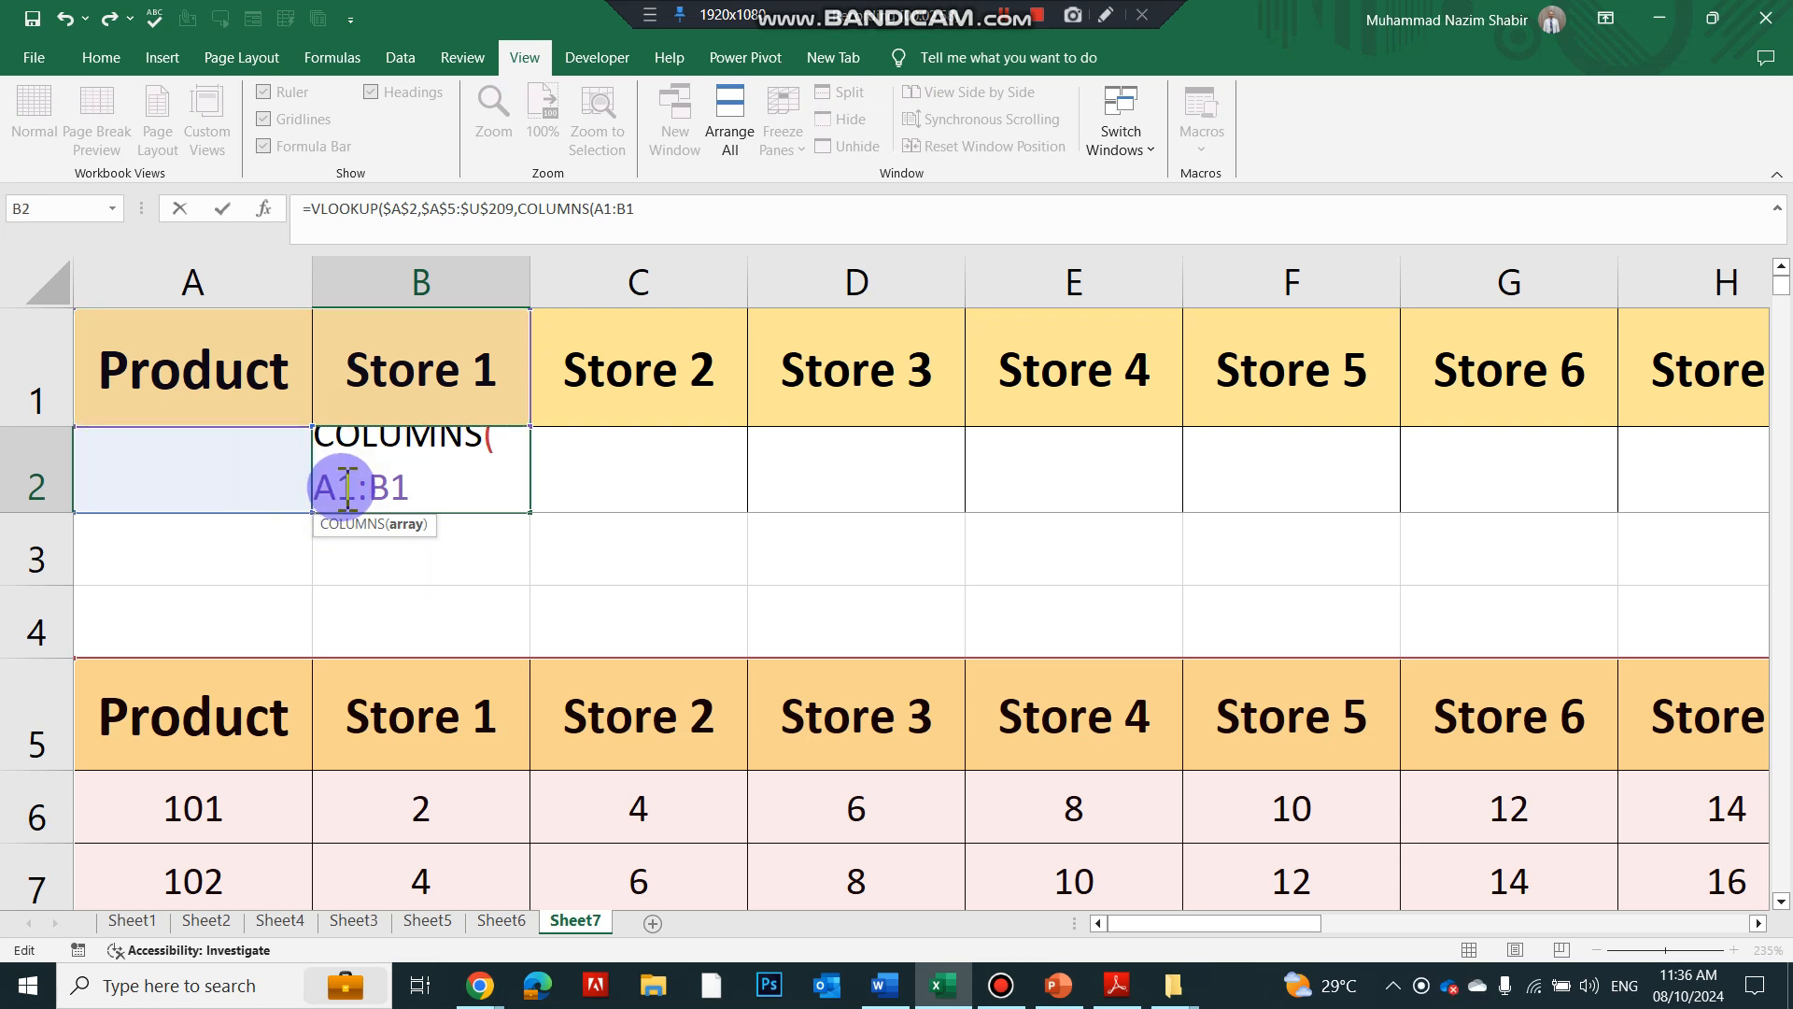
key(F4)
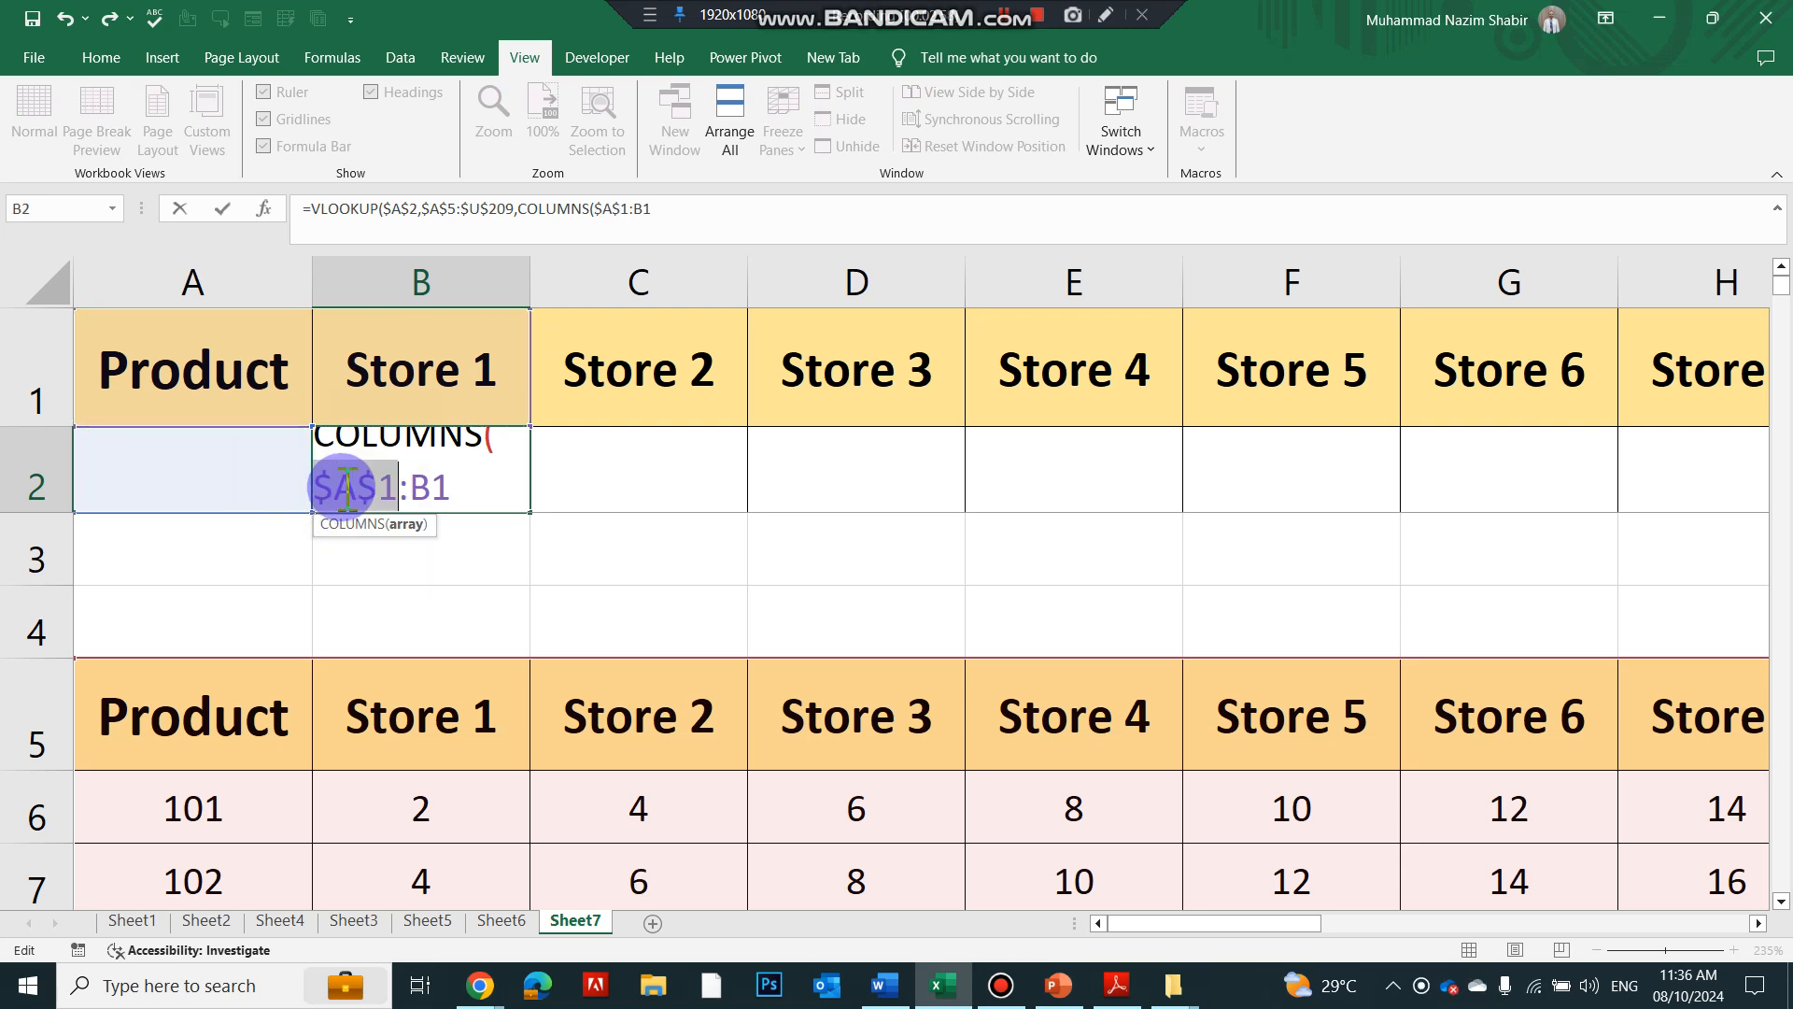
click(457, 492)
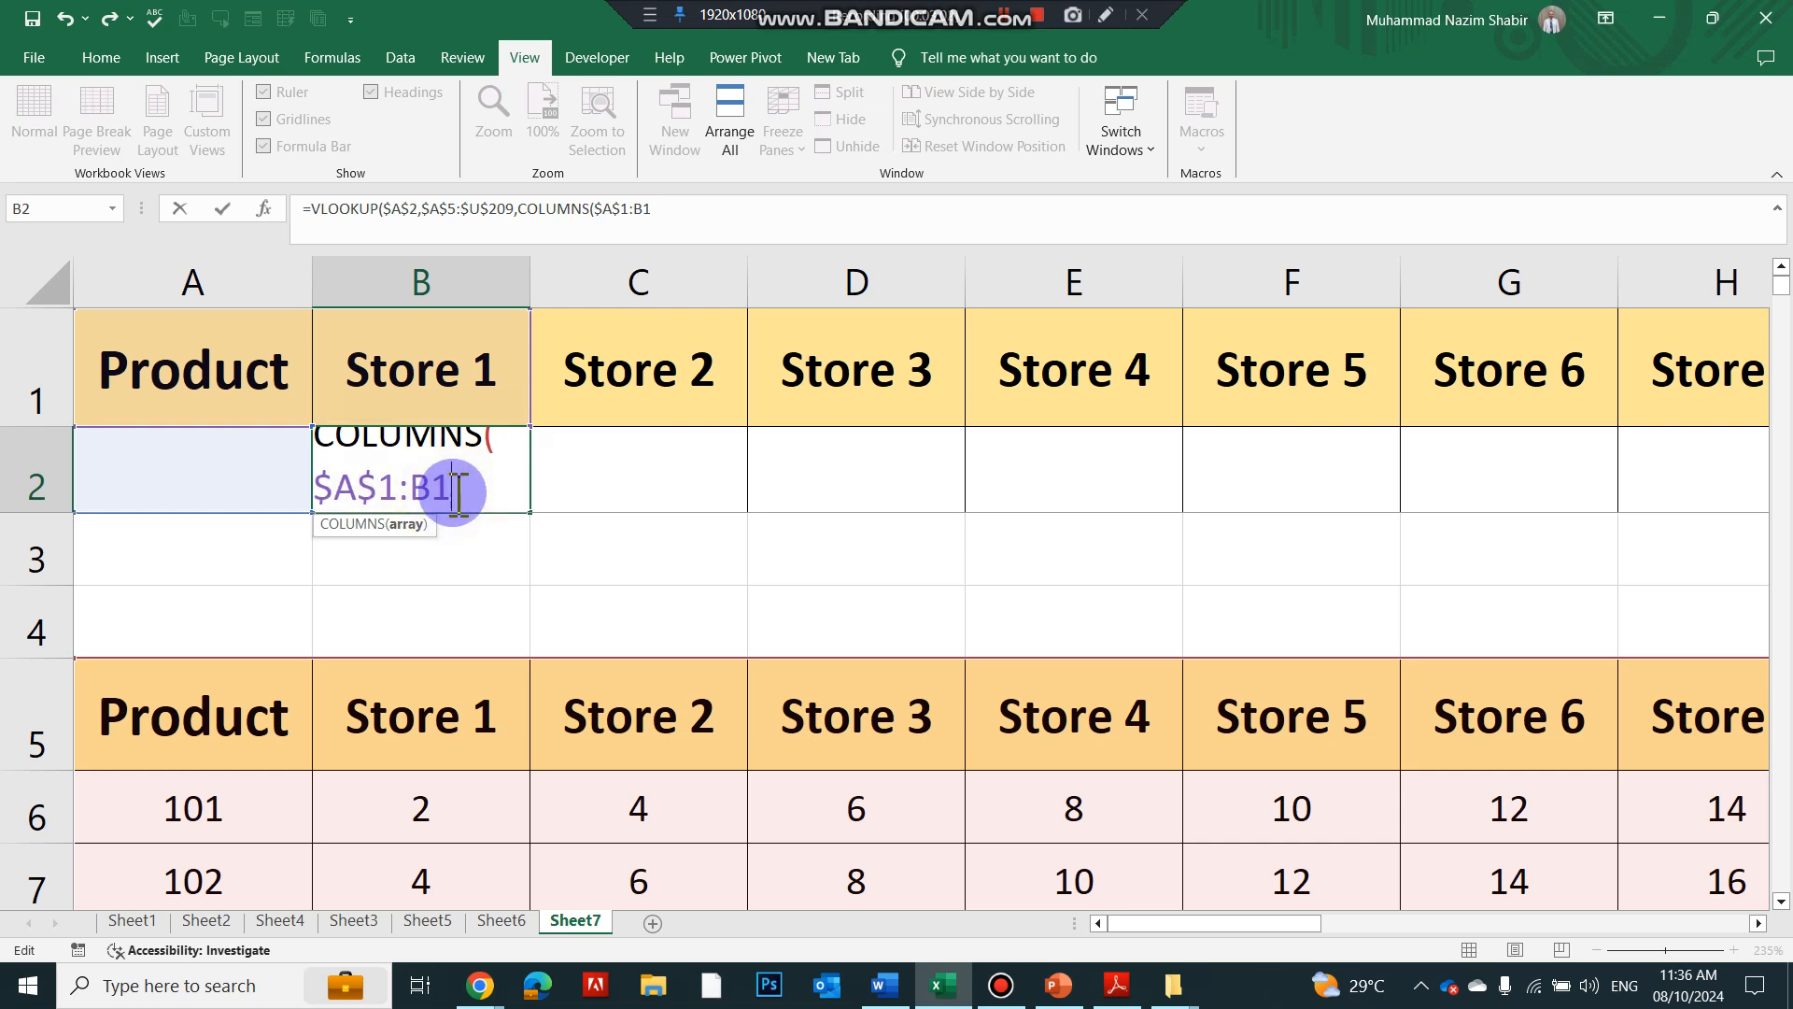
text())
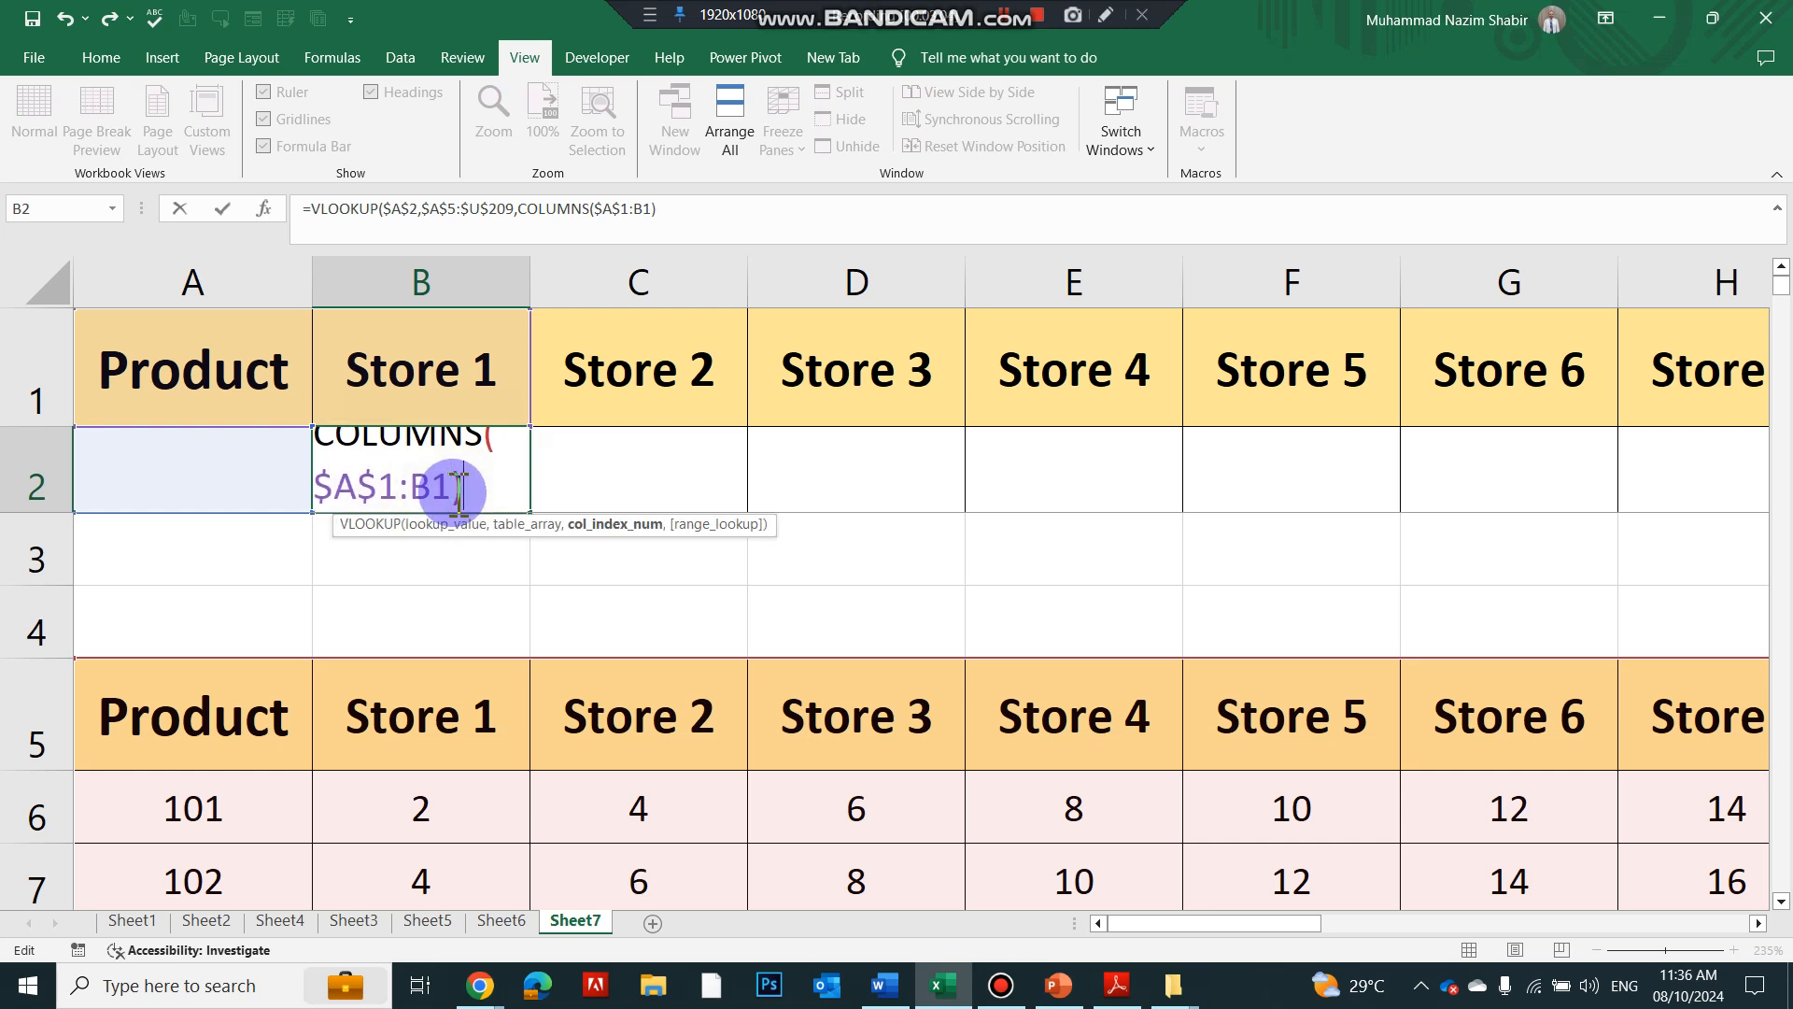
- Finish the VLOOKUP in B2 with FALSE for an exact match and accept the closing-parenthesis correction
text(,)
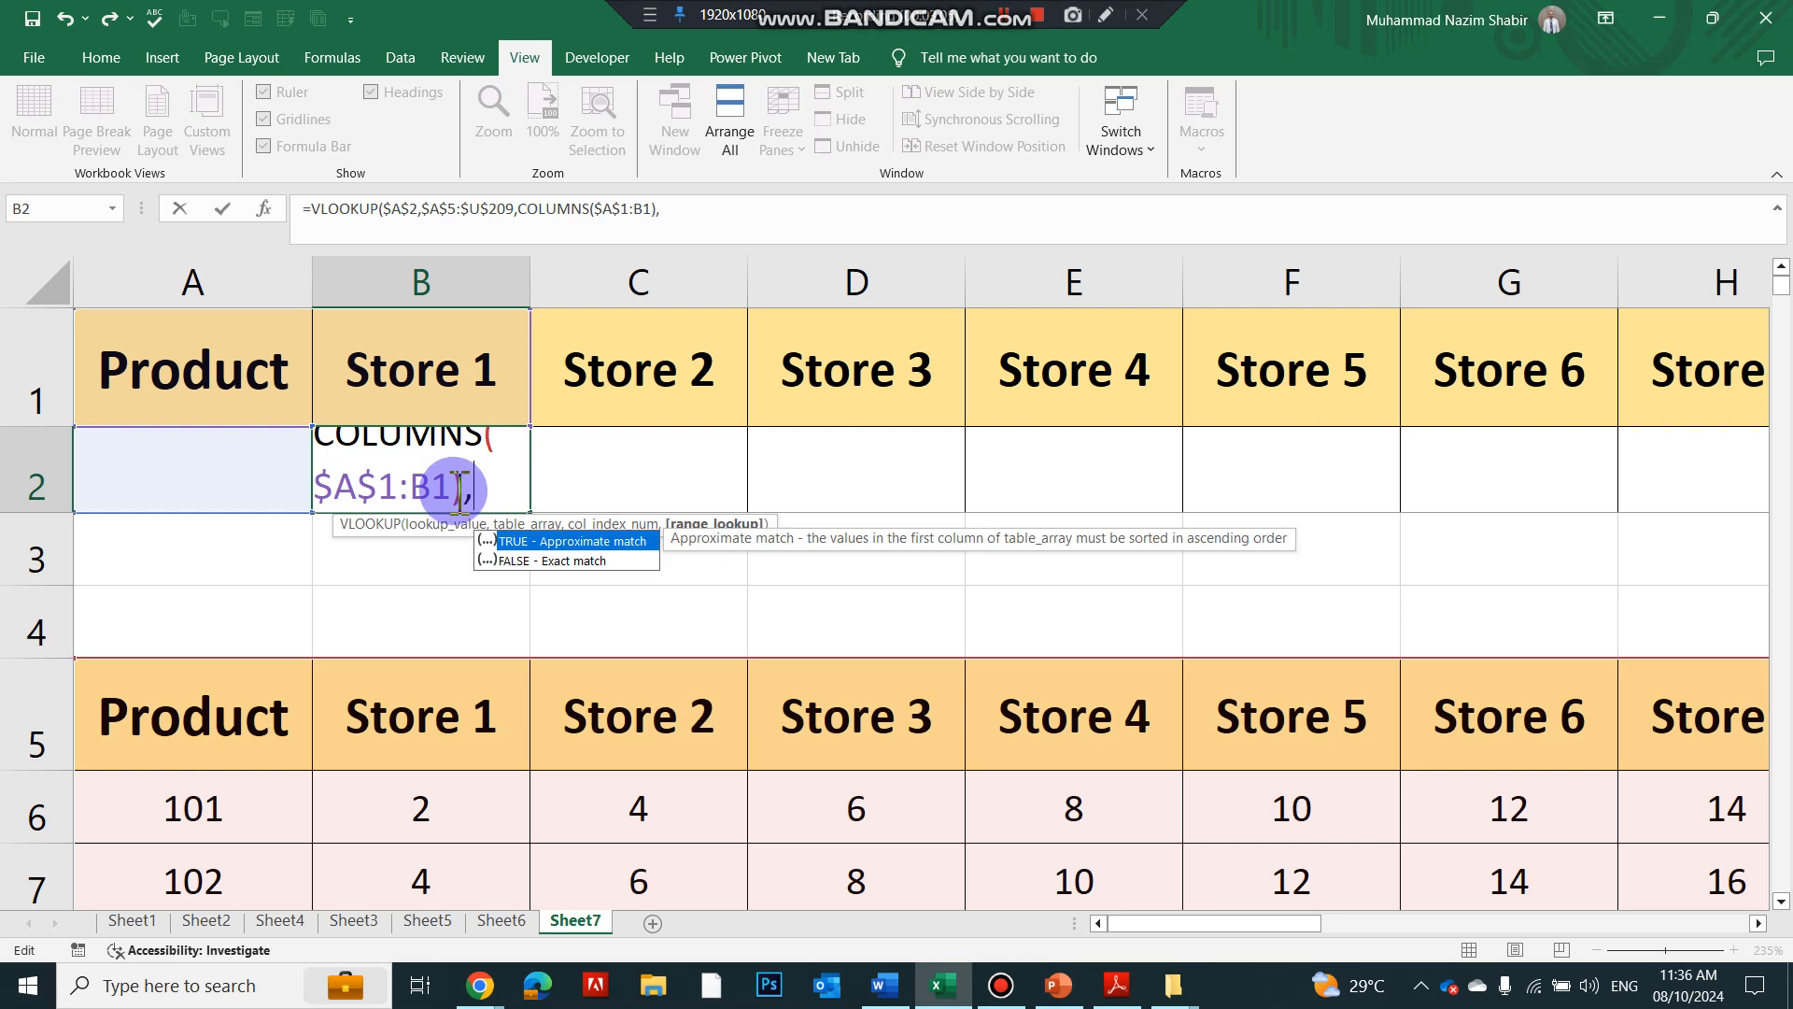
double_click(567, 564)
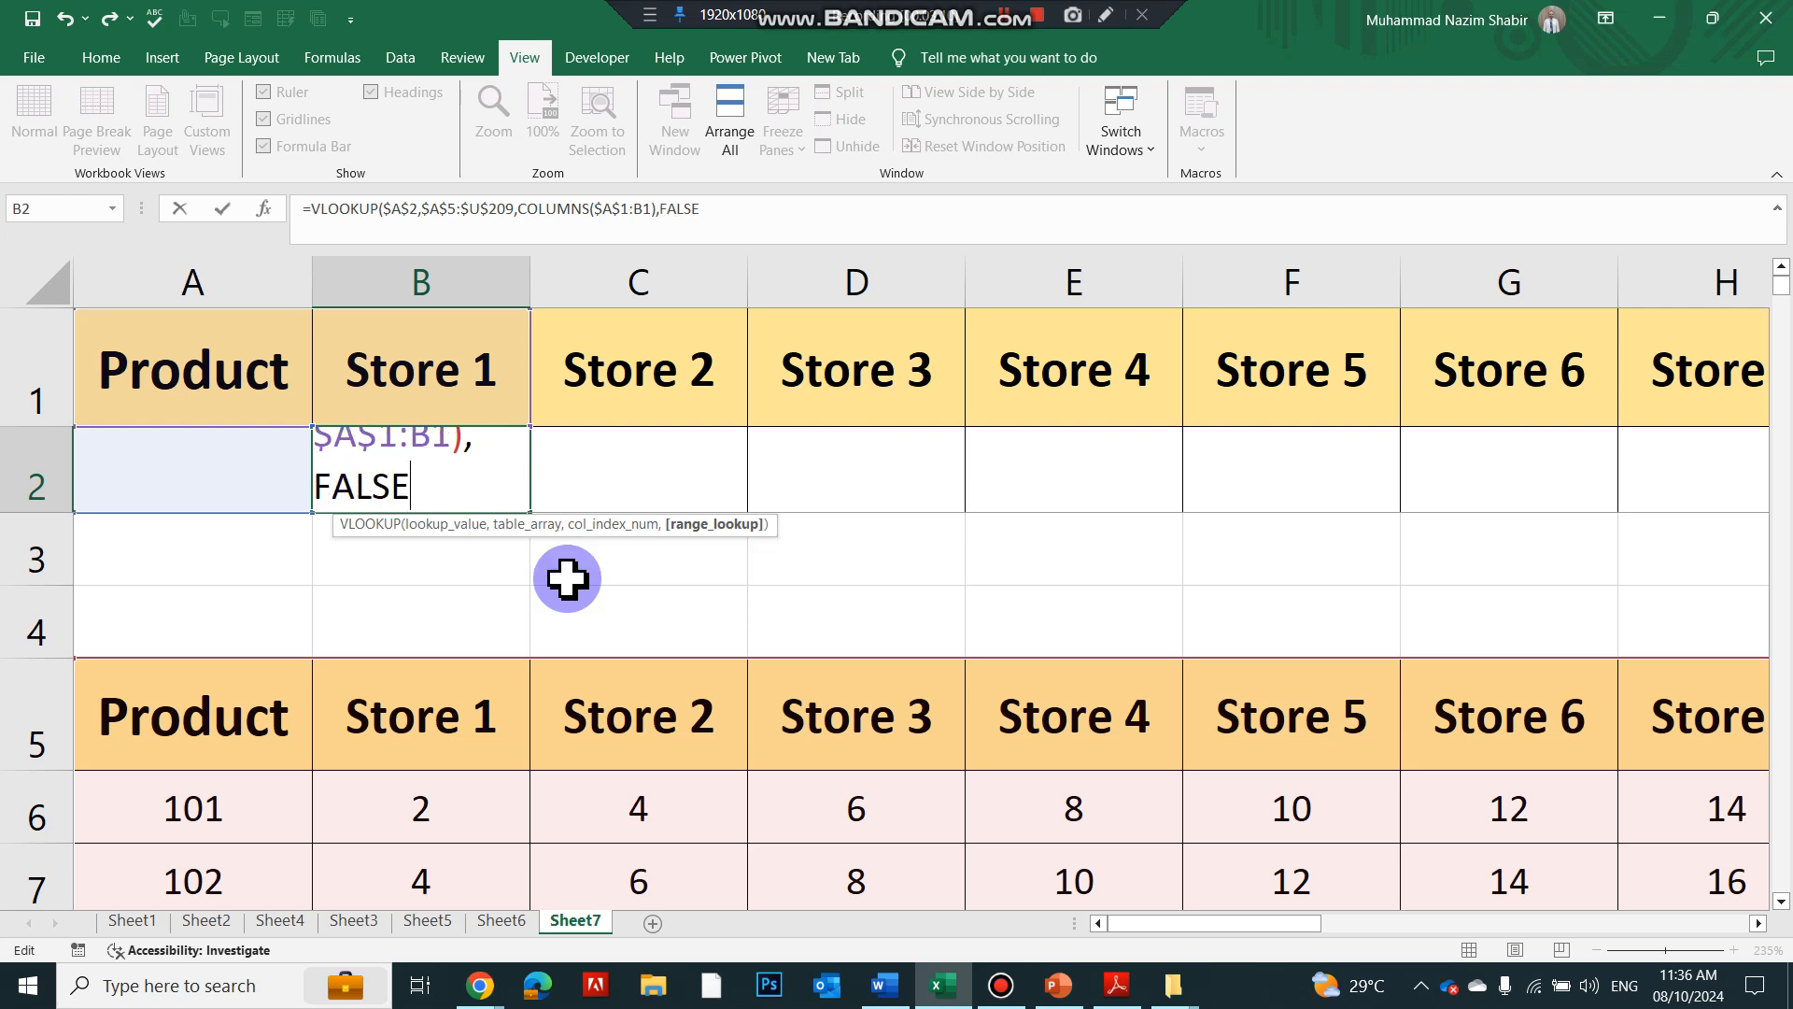
key(Return)
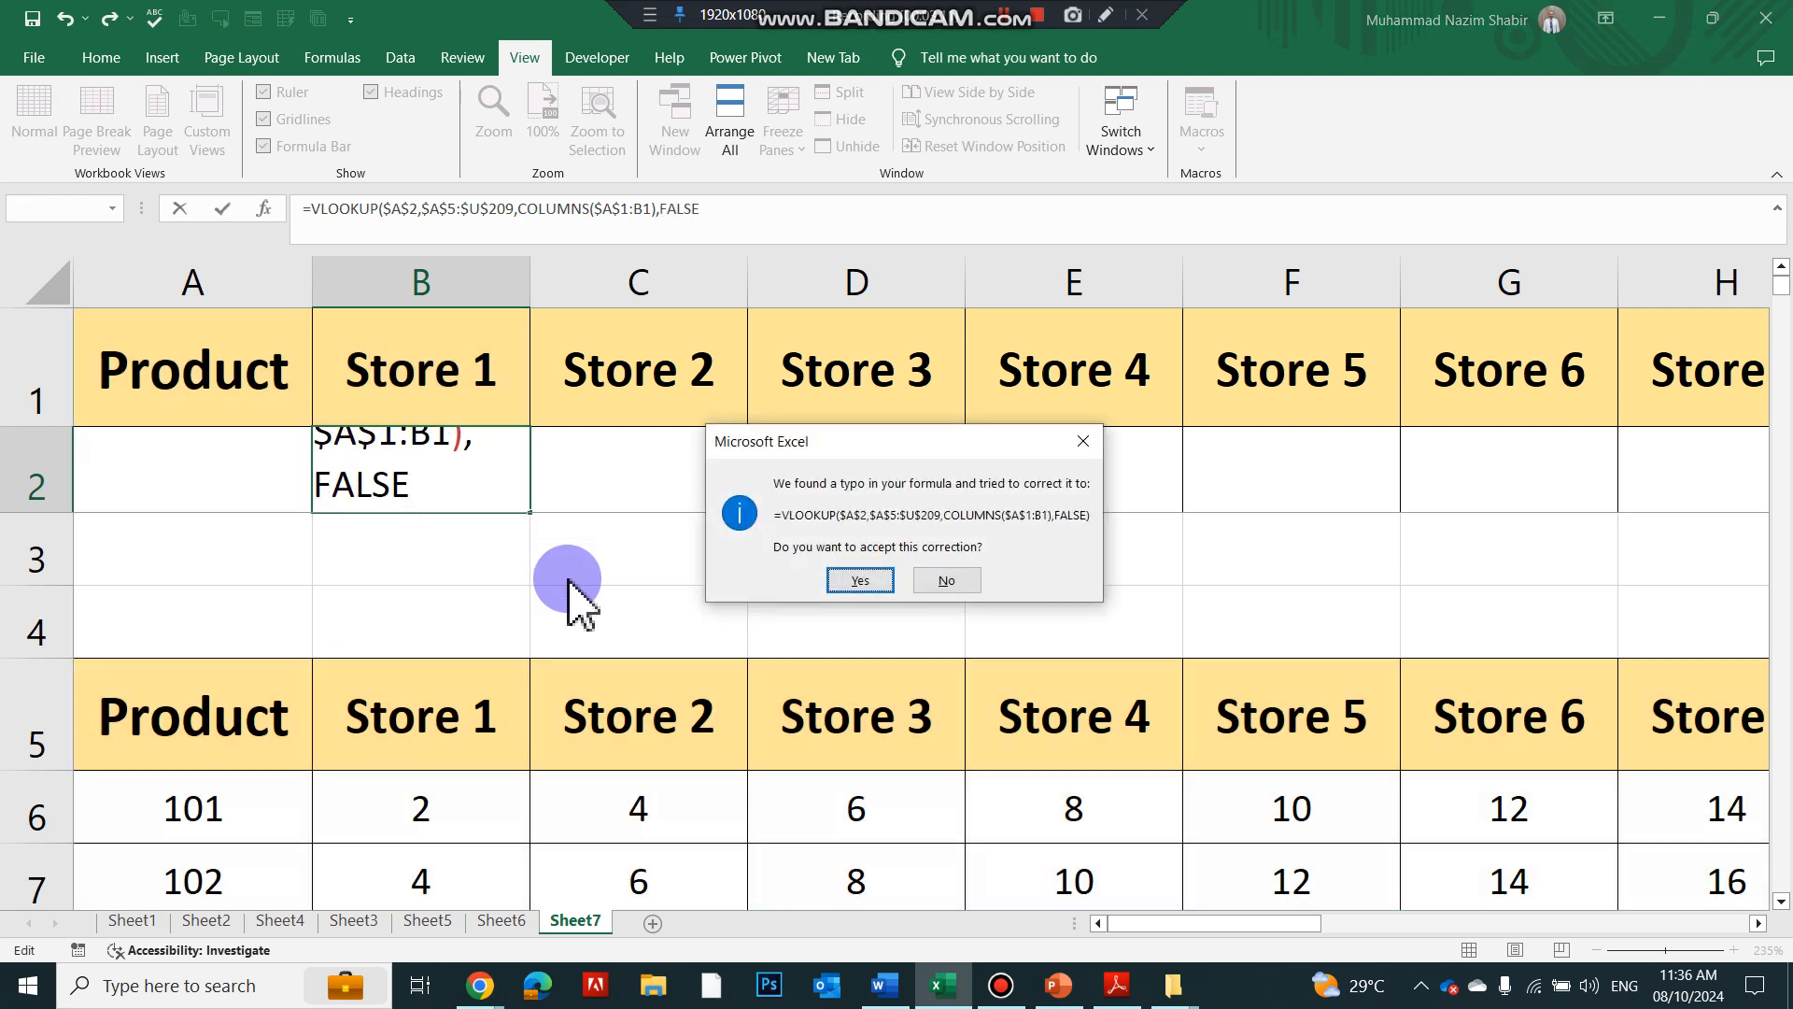
click(845, 581)
click(462, 474)
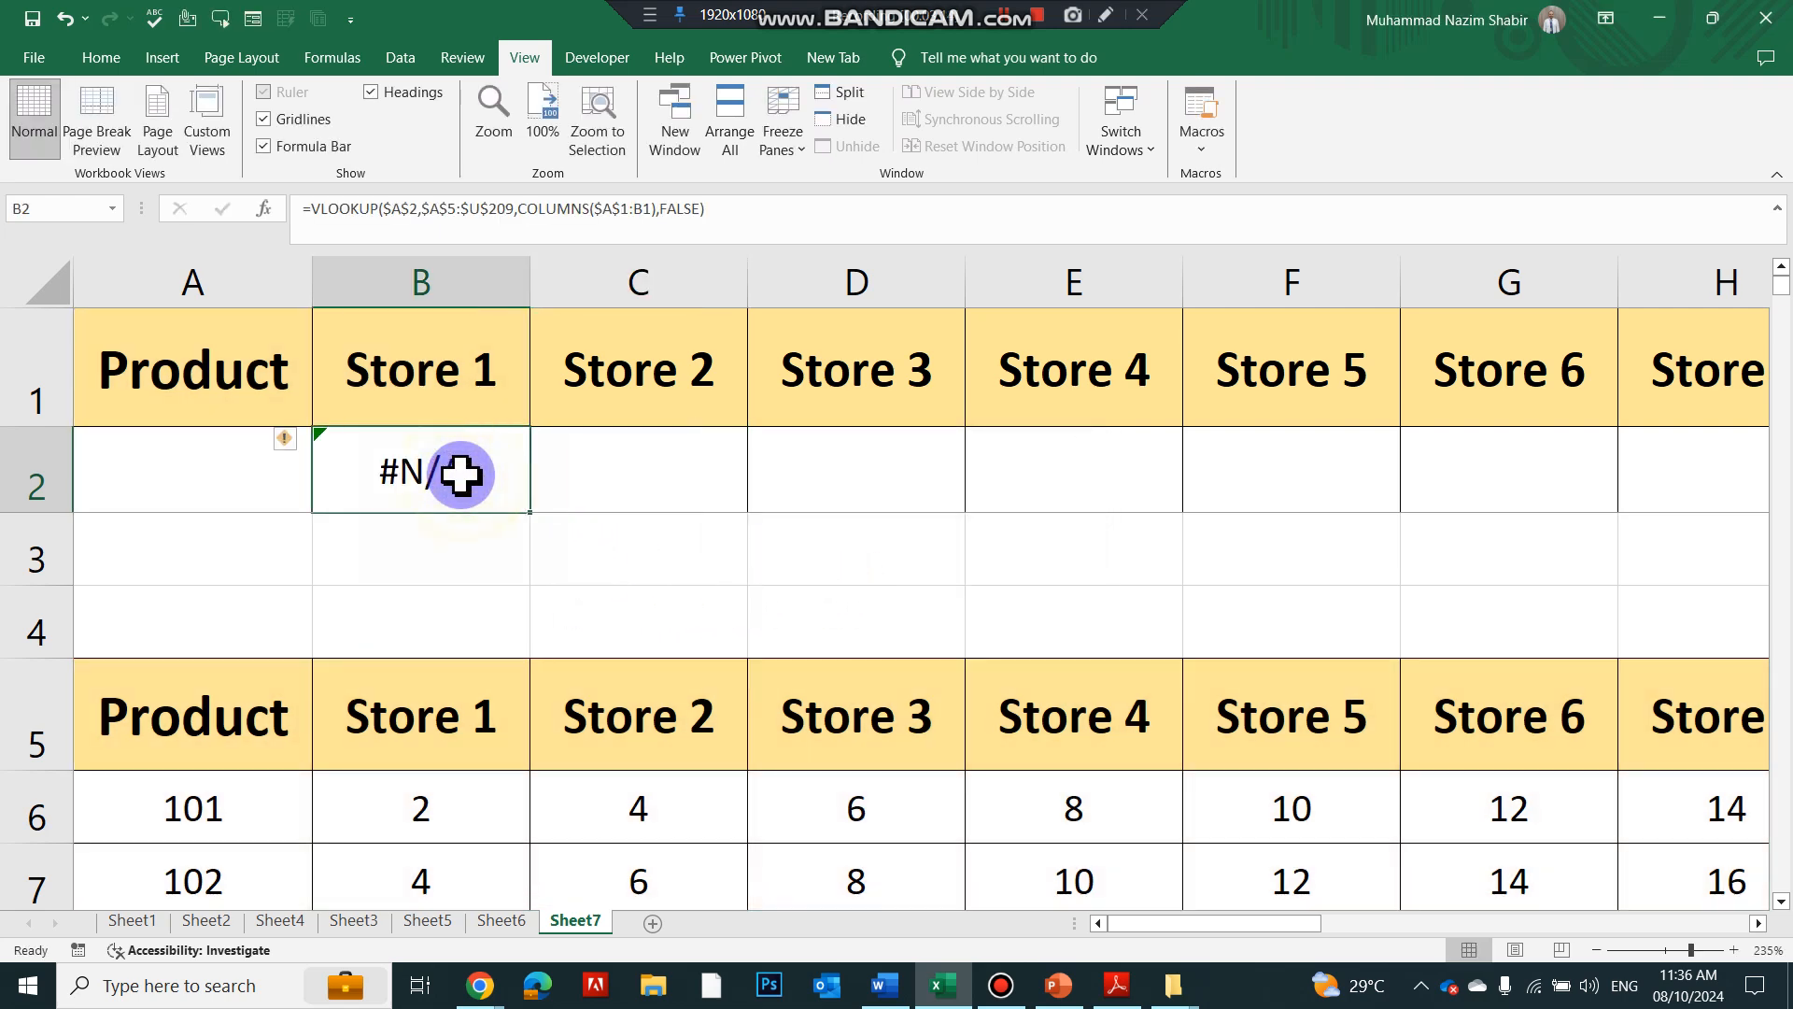
- Enter product code 101 in A2 and compare the Store 1 result with cell B6 of the lower table
click(197, 487)
text(101)
key(Return)
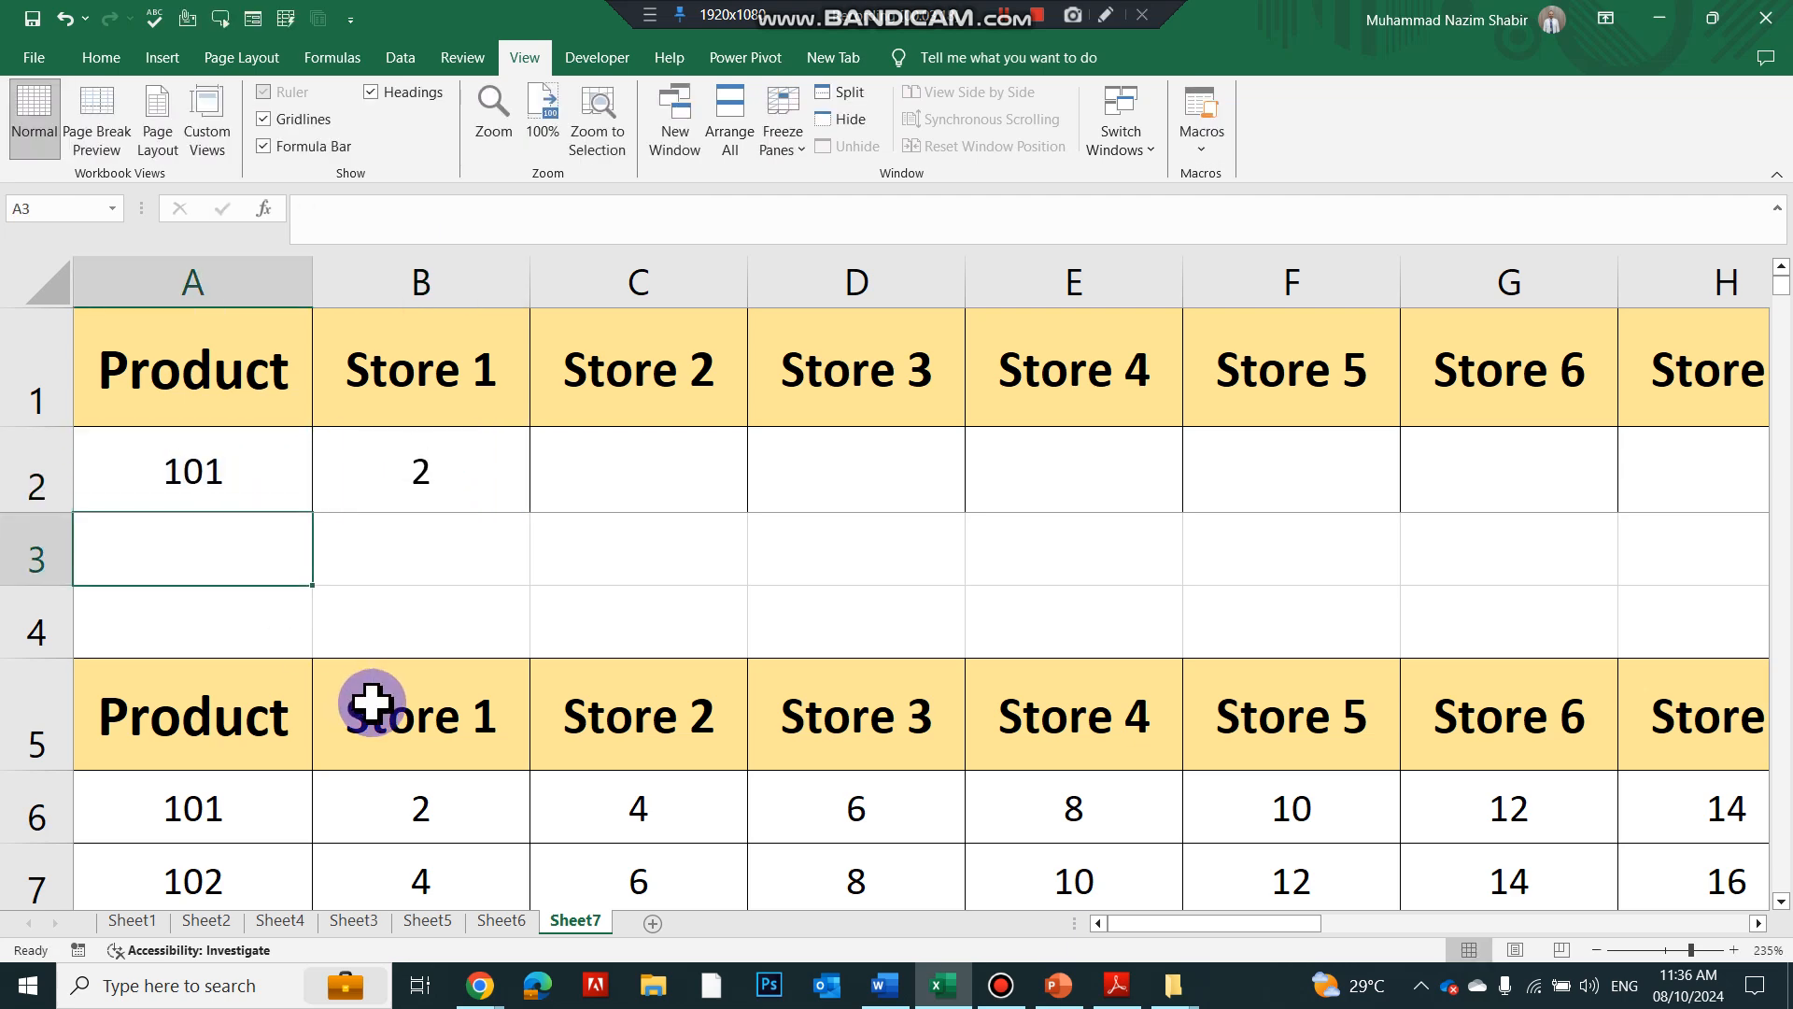
ctrl+scroll(421, 748, down, 4)
ctrl+scroll(420, 748, down, 3)
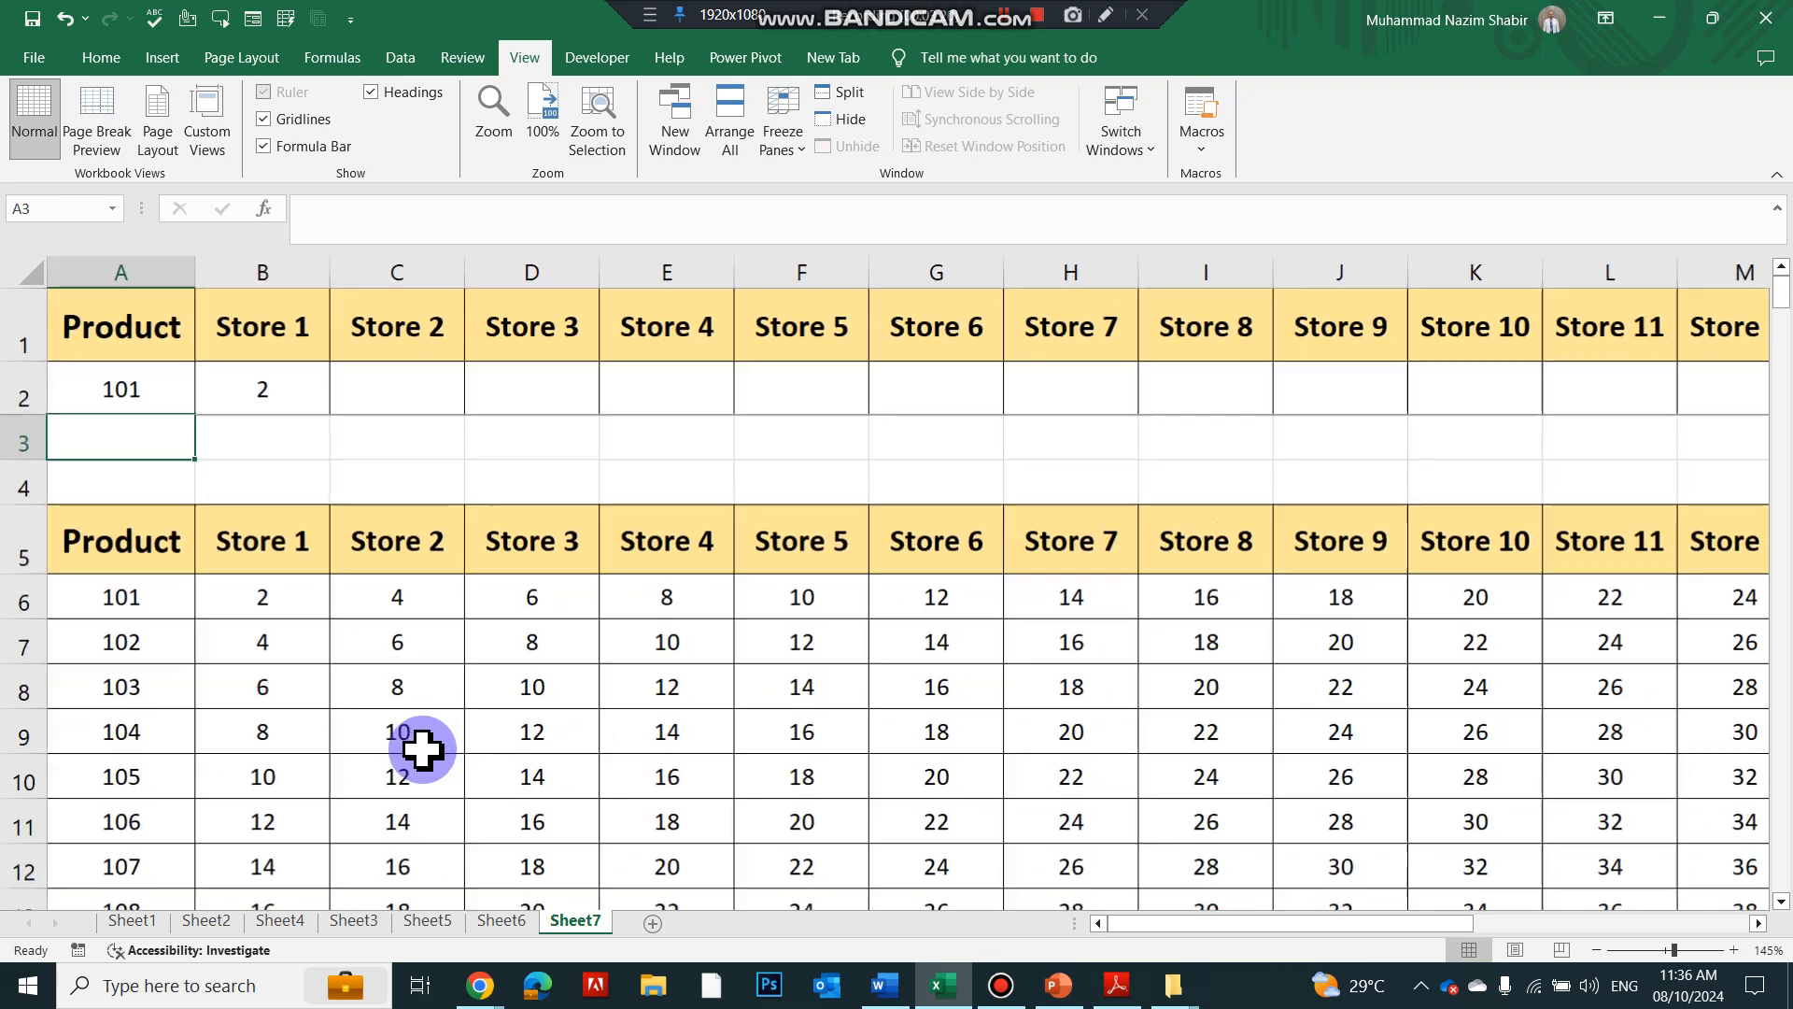
ctrl+scroll(421, 748, up, 2)
click(286, 642)
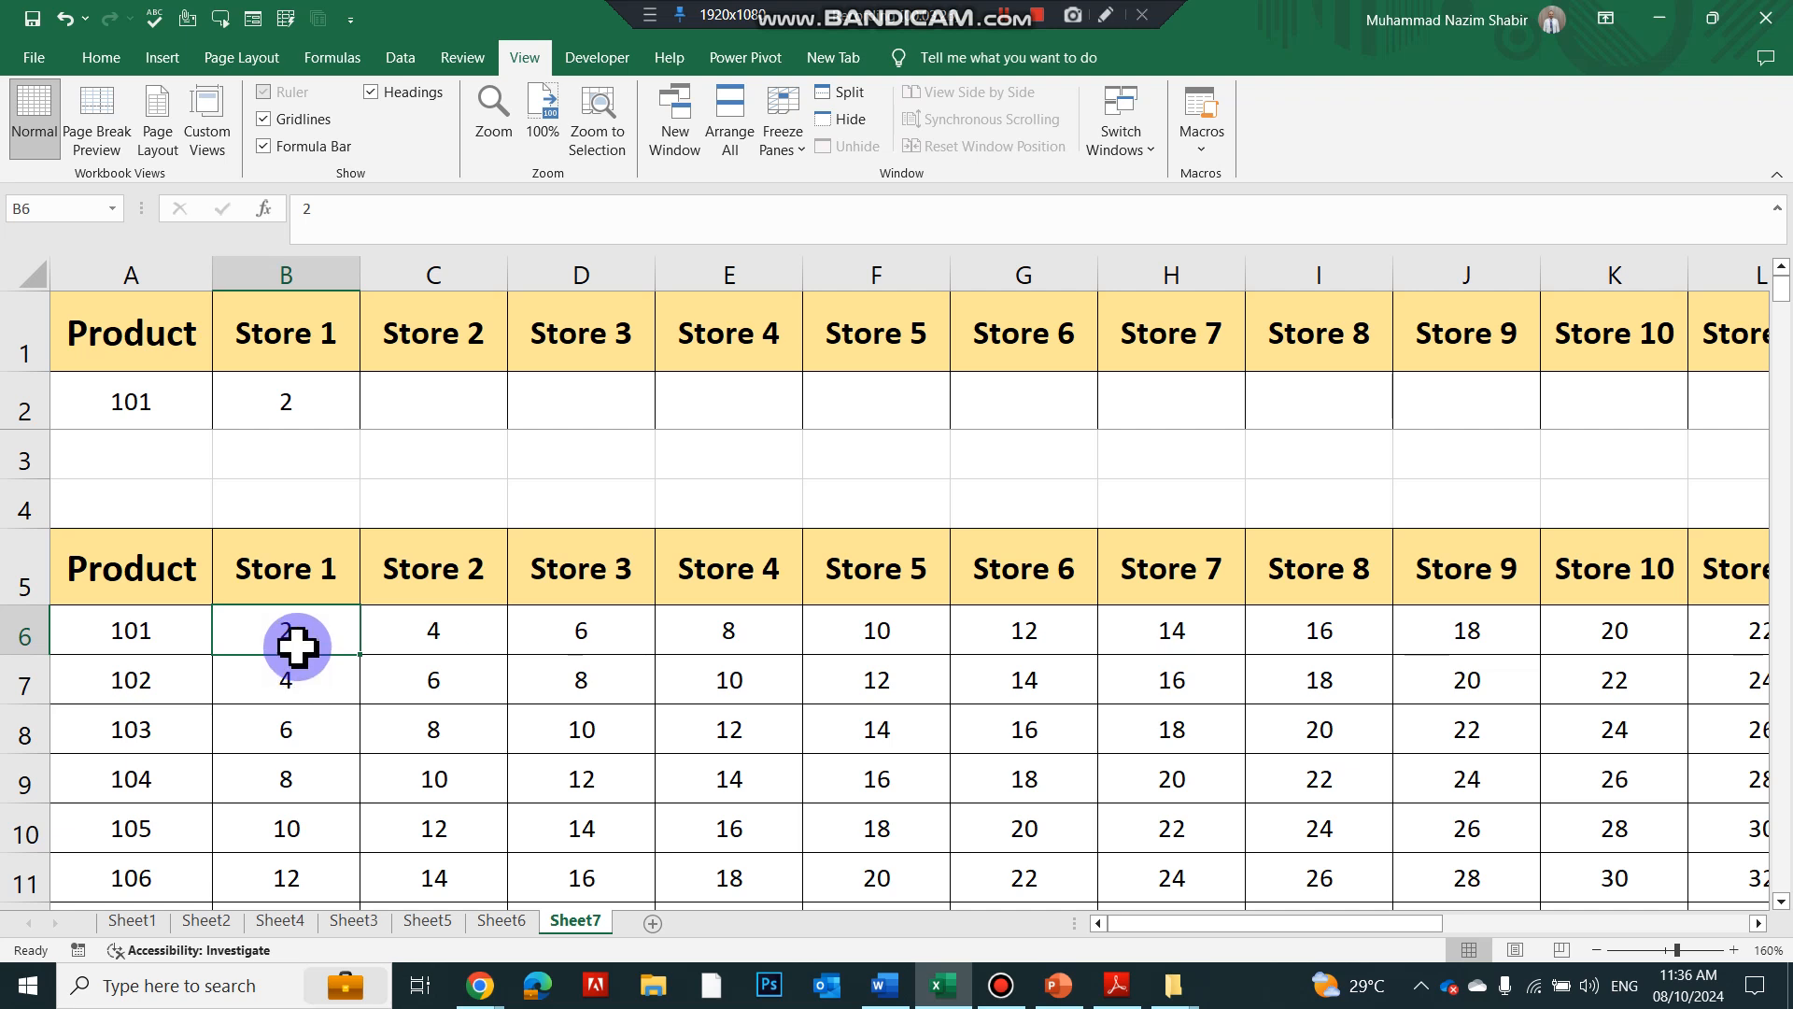
- Fill the VLOOKUP formula from B2 across row 2 through the Store 20 column
click(286, 400)
drag(360, 431, 629, 423)
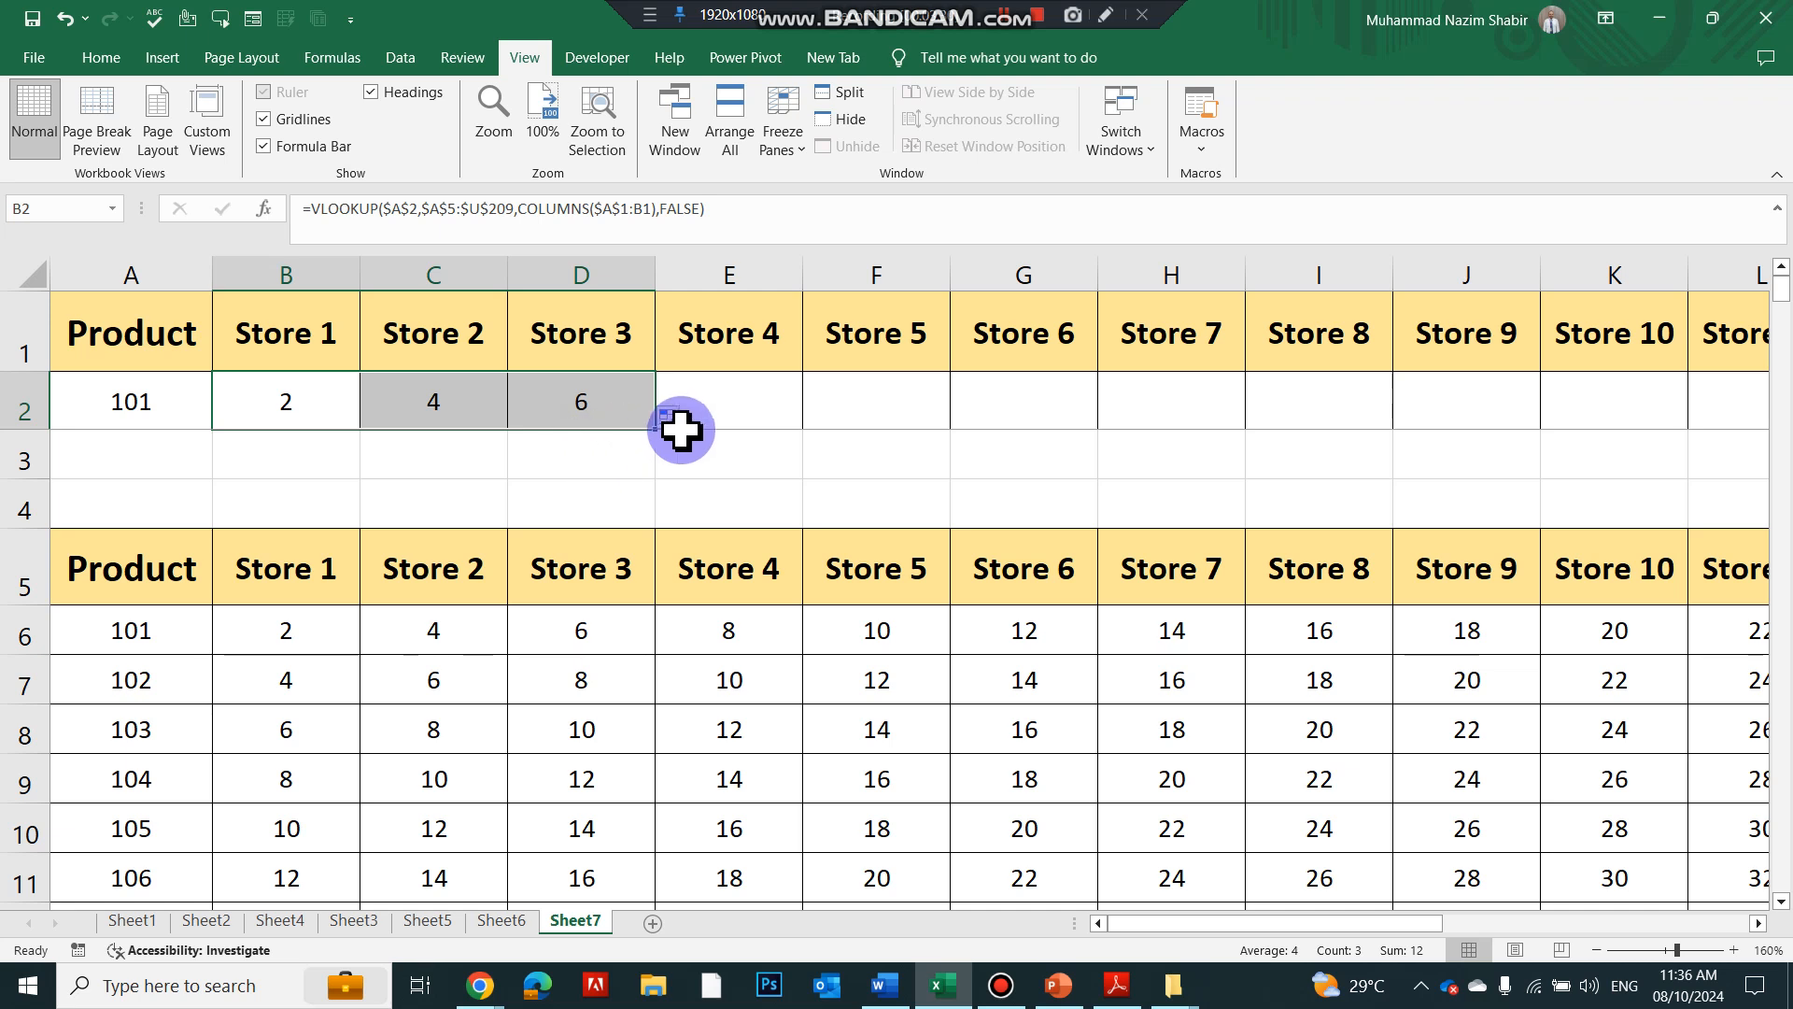
drag(659, 430, 1532, 439)
drag(1553, 925, 911, 880)
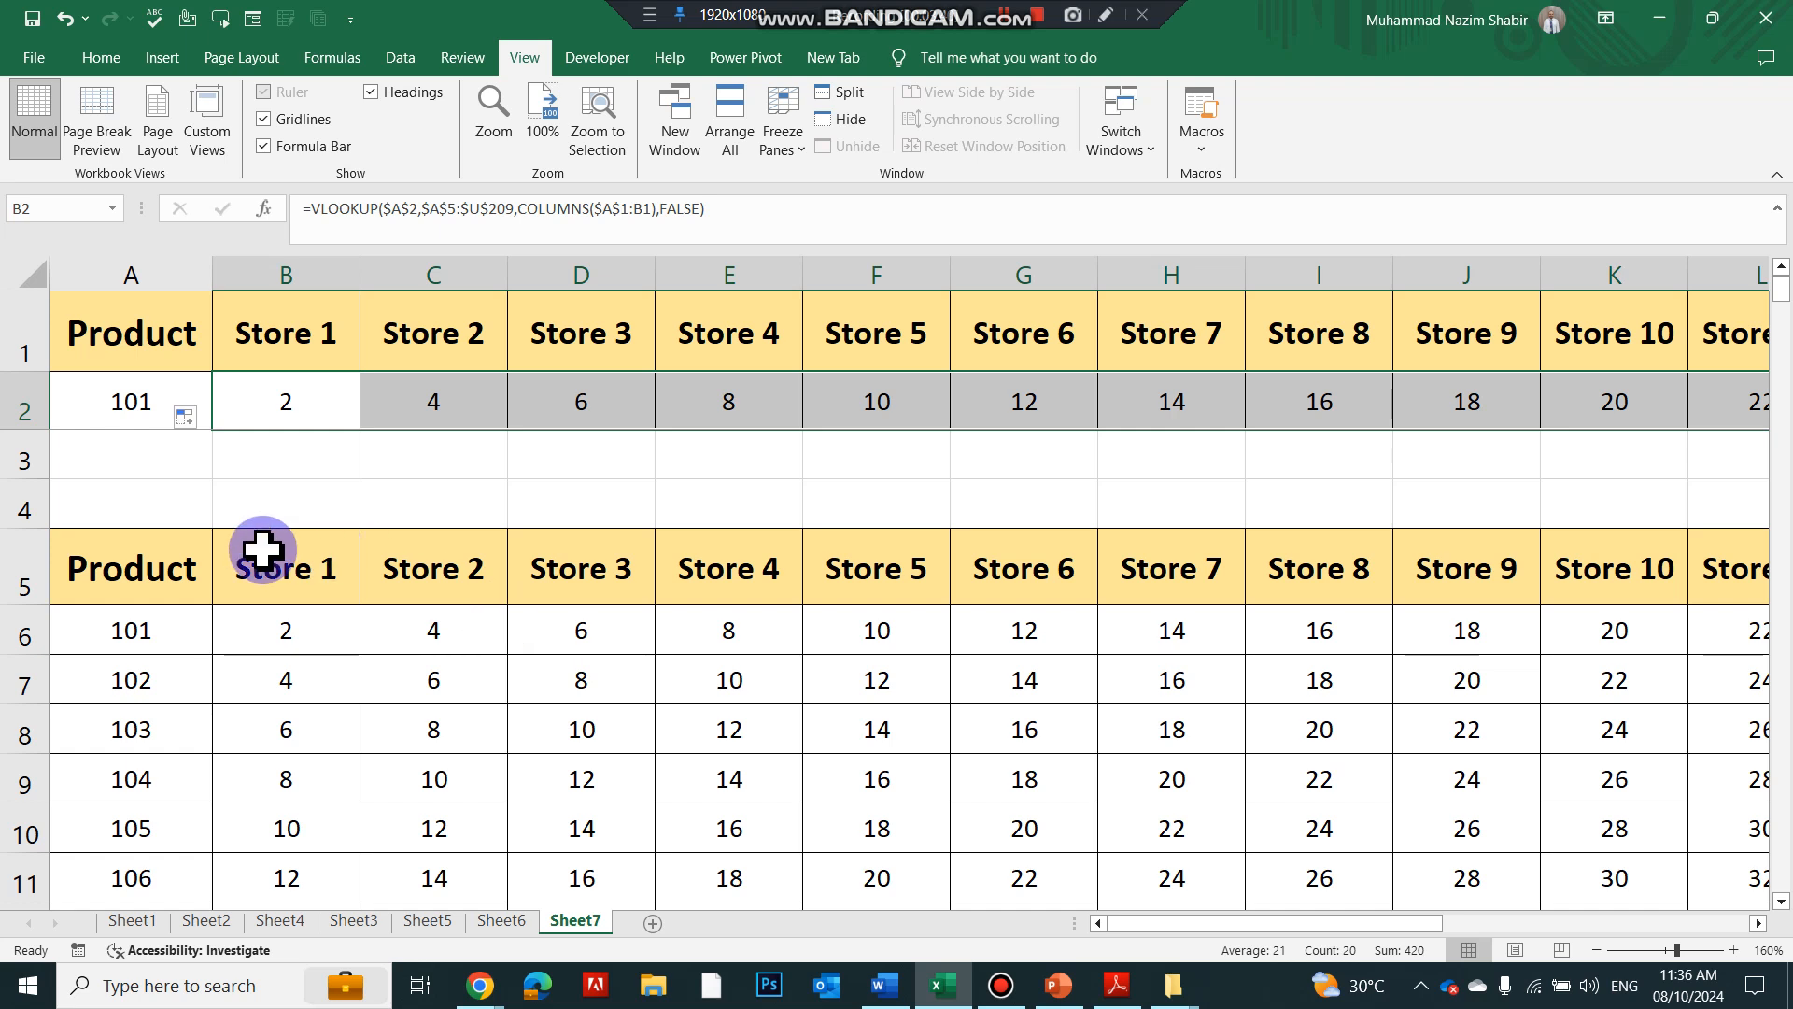
- Make the product code in A2 bold
click(136, 404)
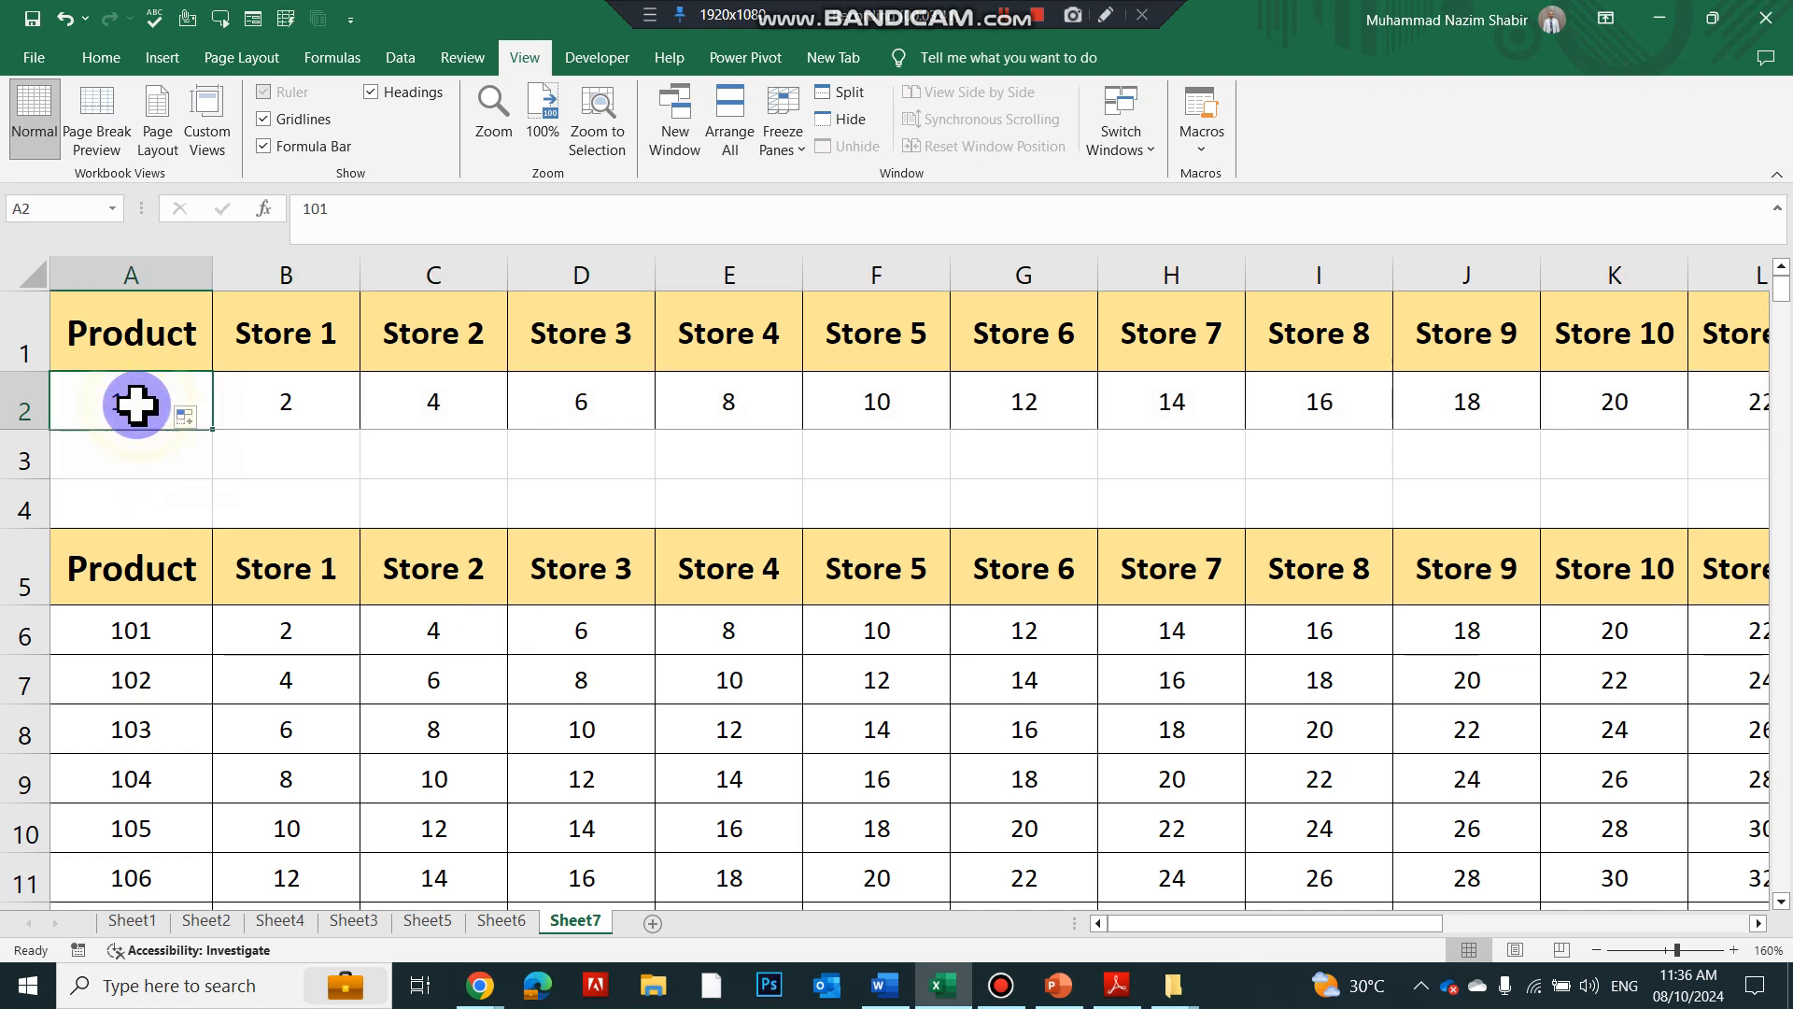
click(86, 62)
click(214, 137)
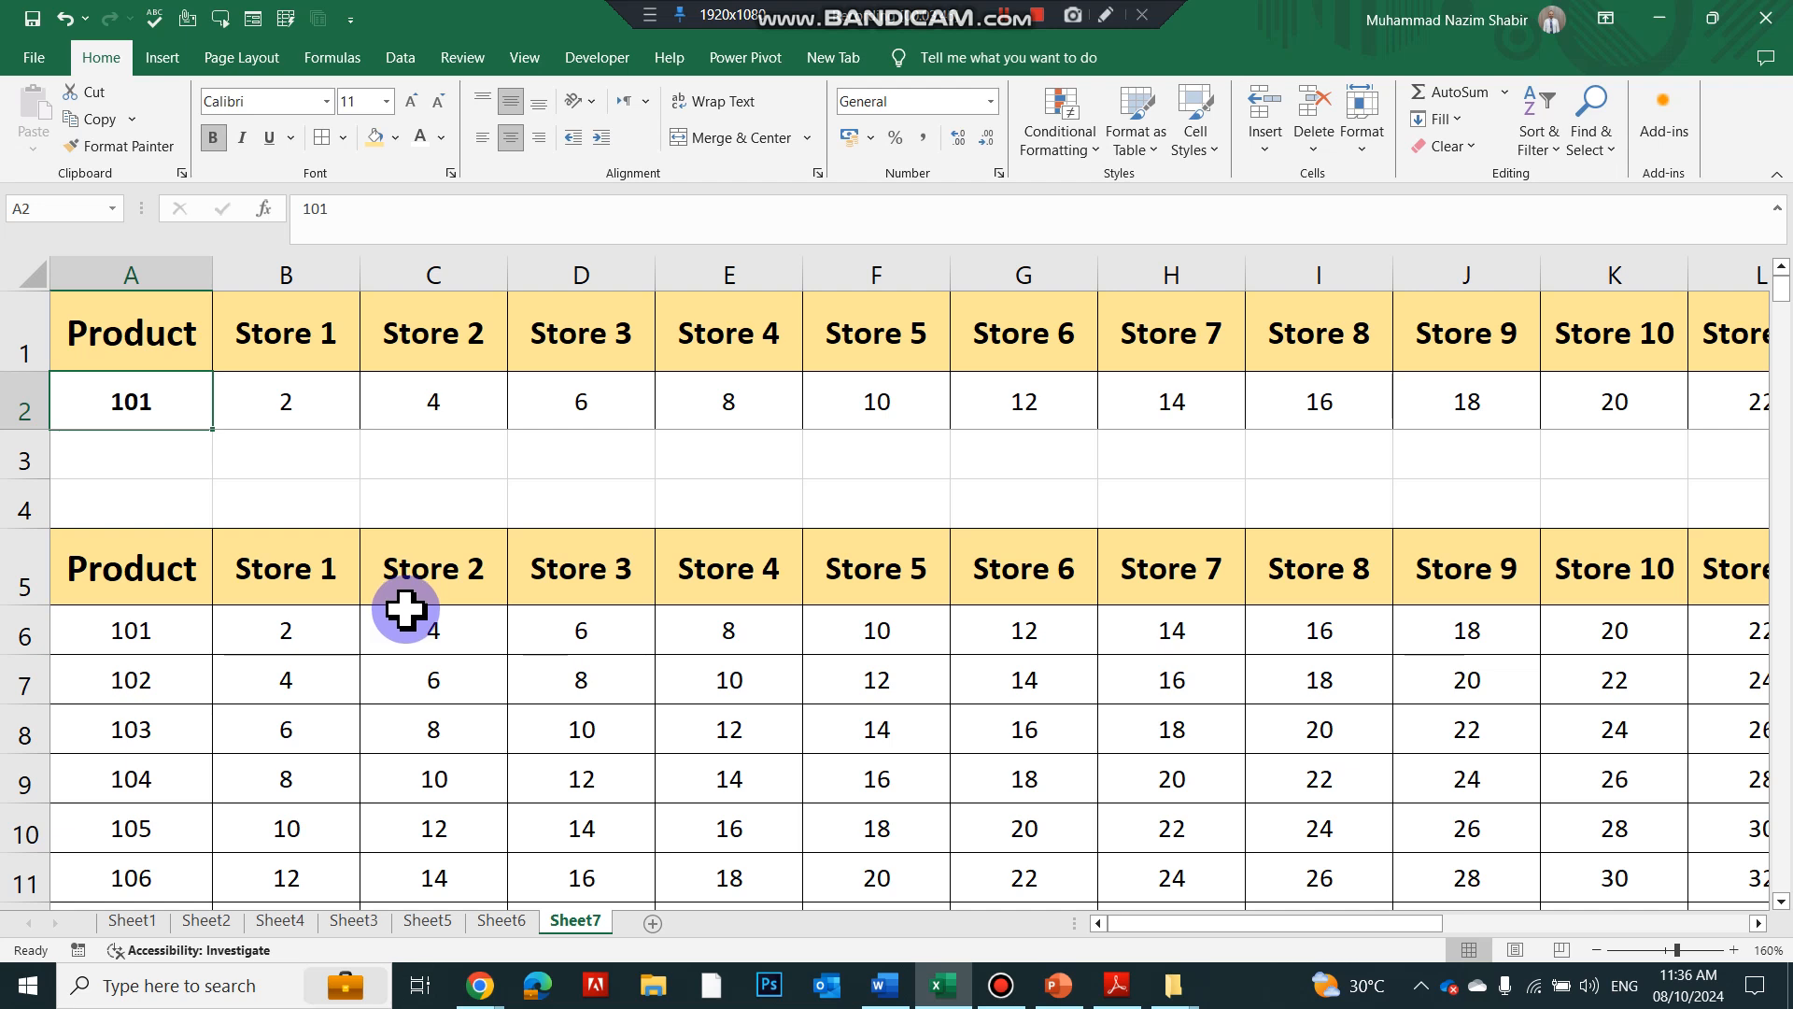
- Enter product code 102 in A2 and compare the results for Store 1 to Store 4 with row 7
text(102)
key(Return)
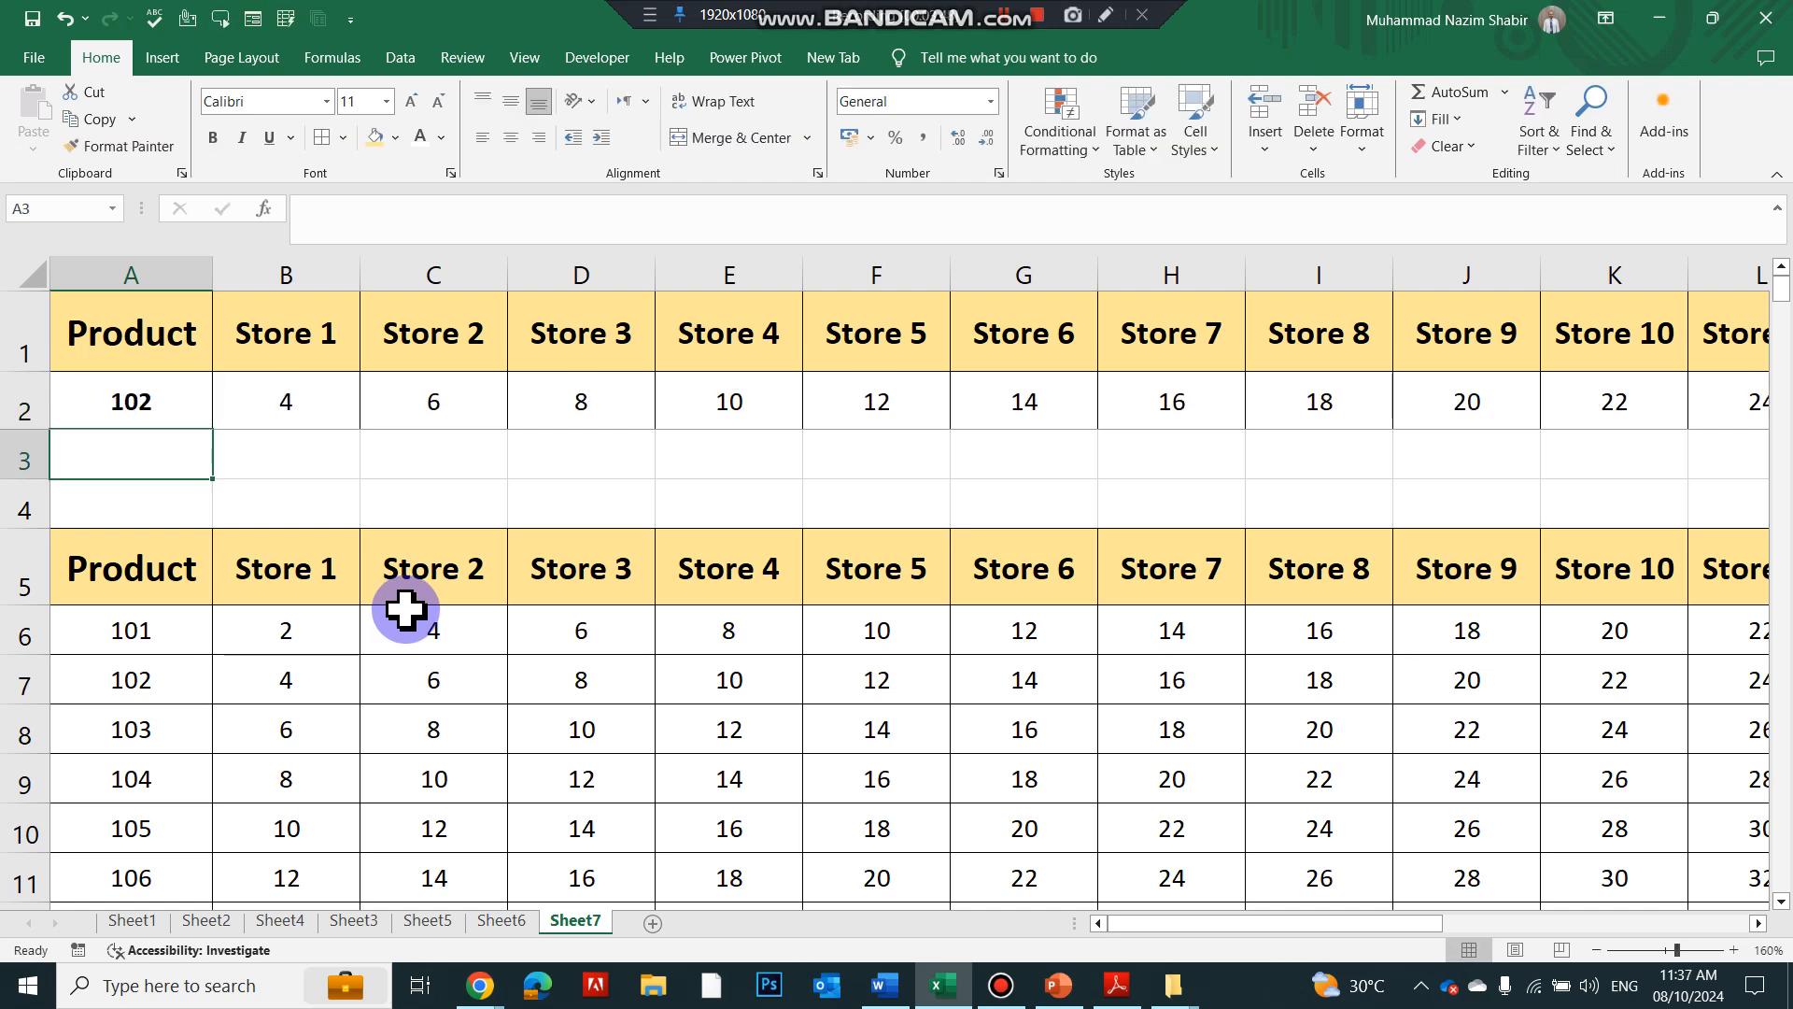
click(283, 696)
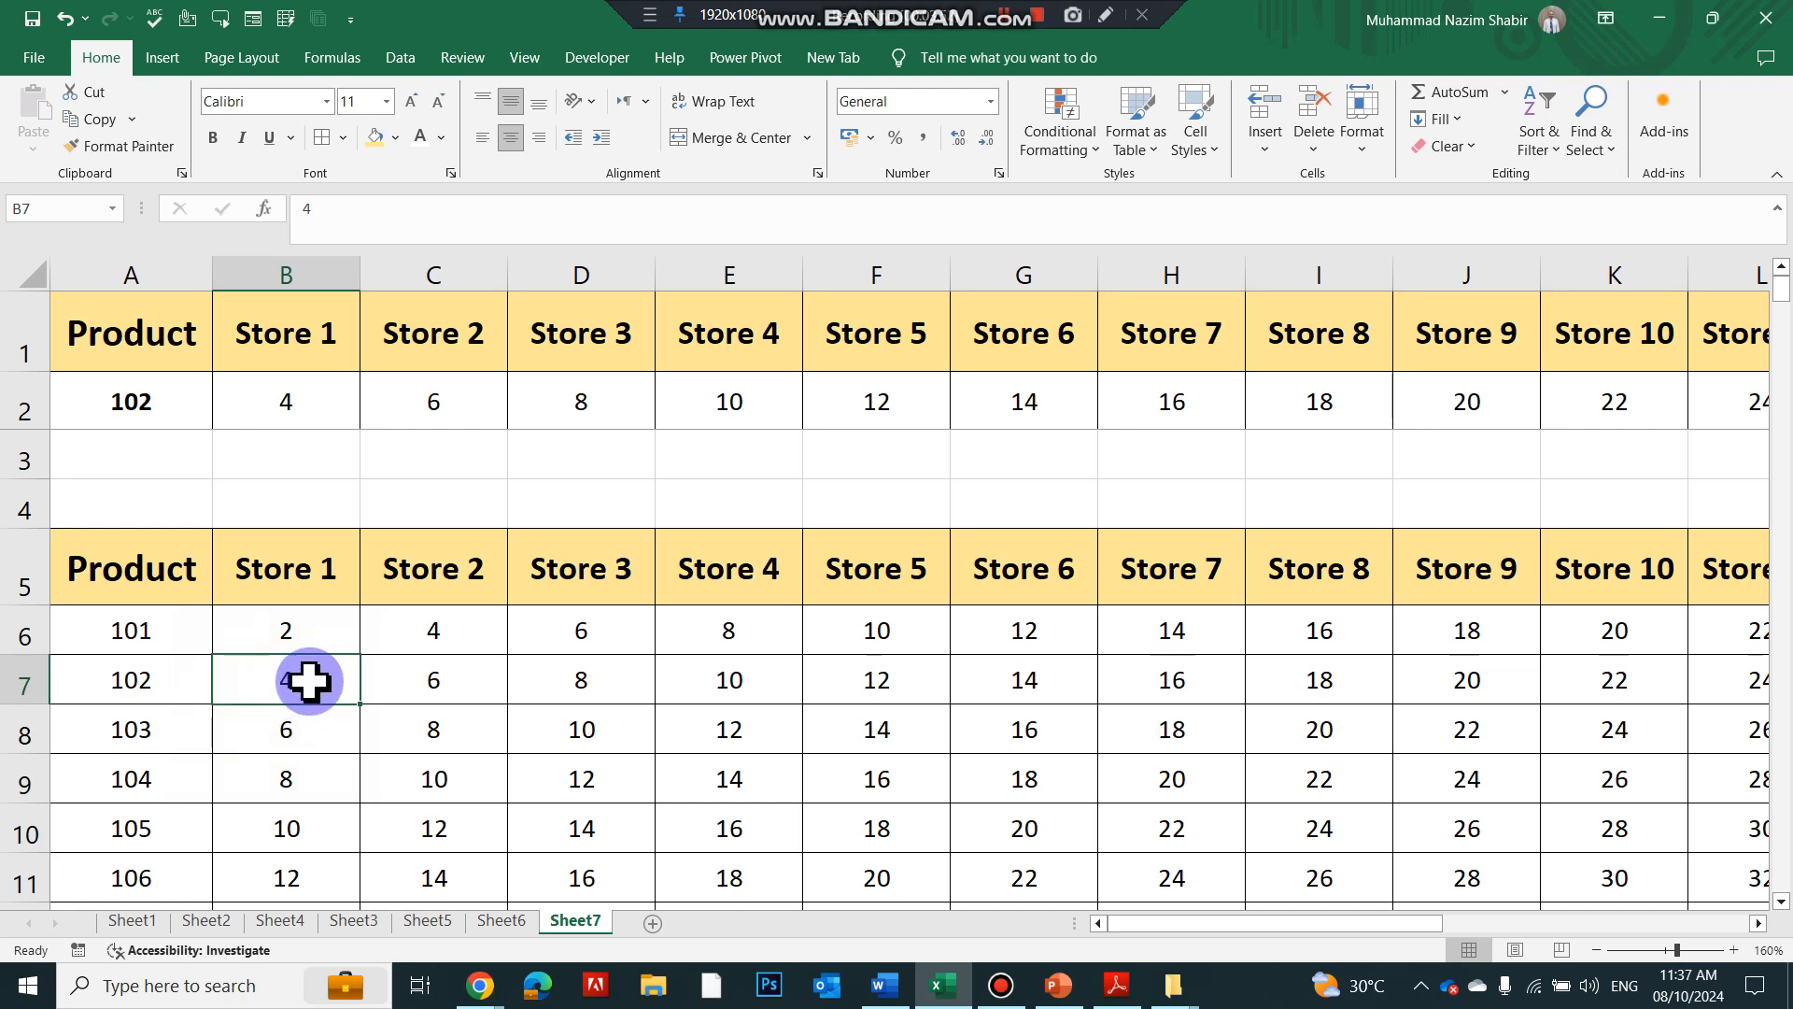
click(445, 686)
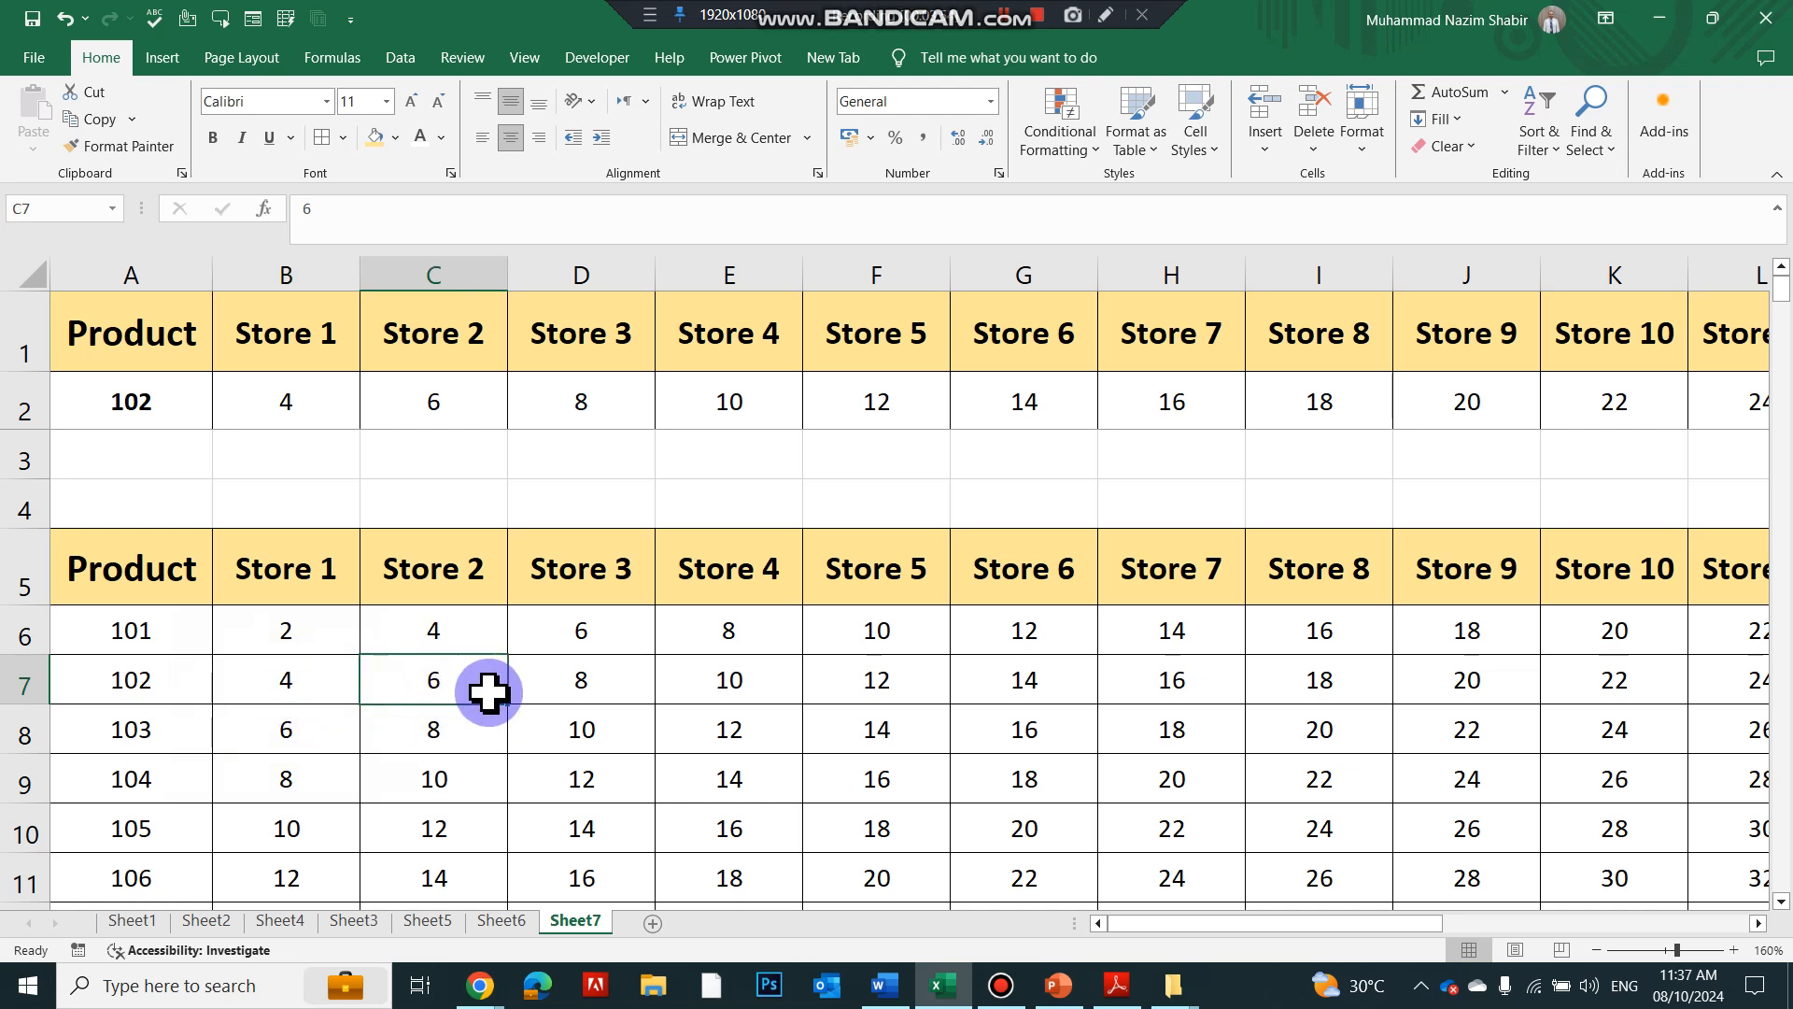
click(592, 683)
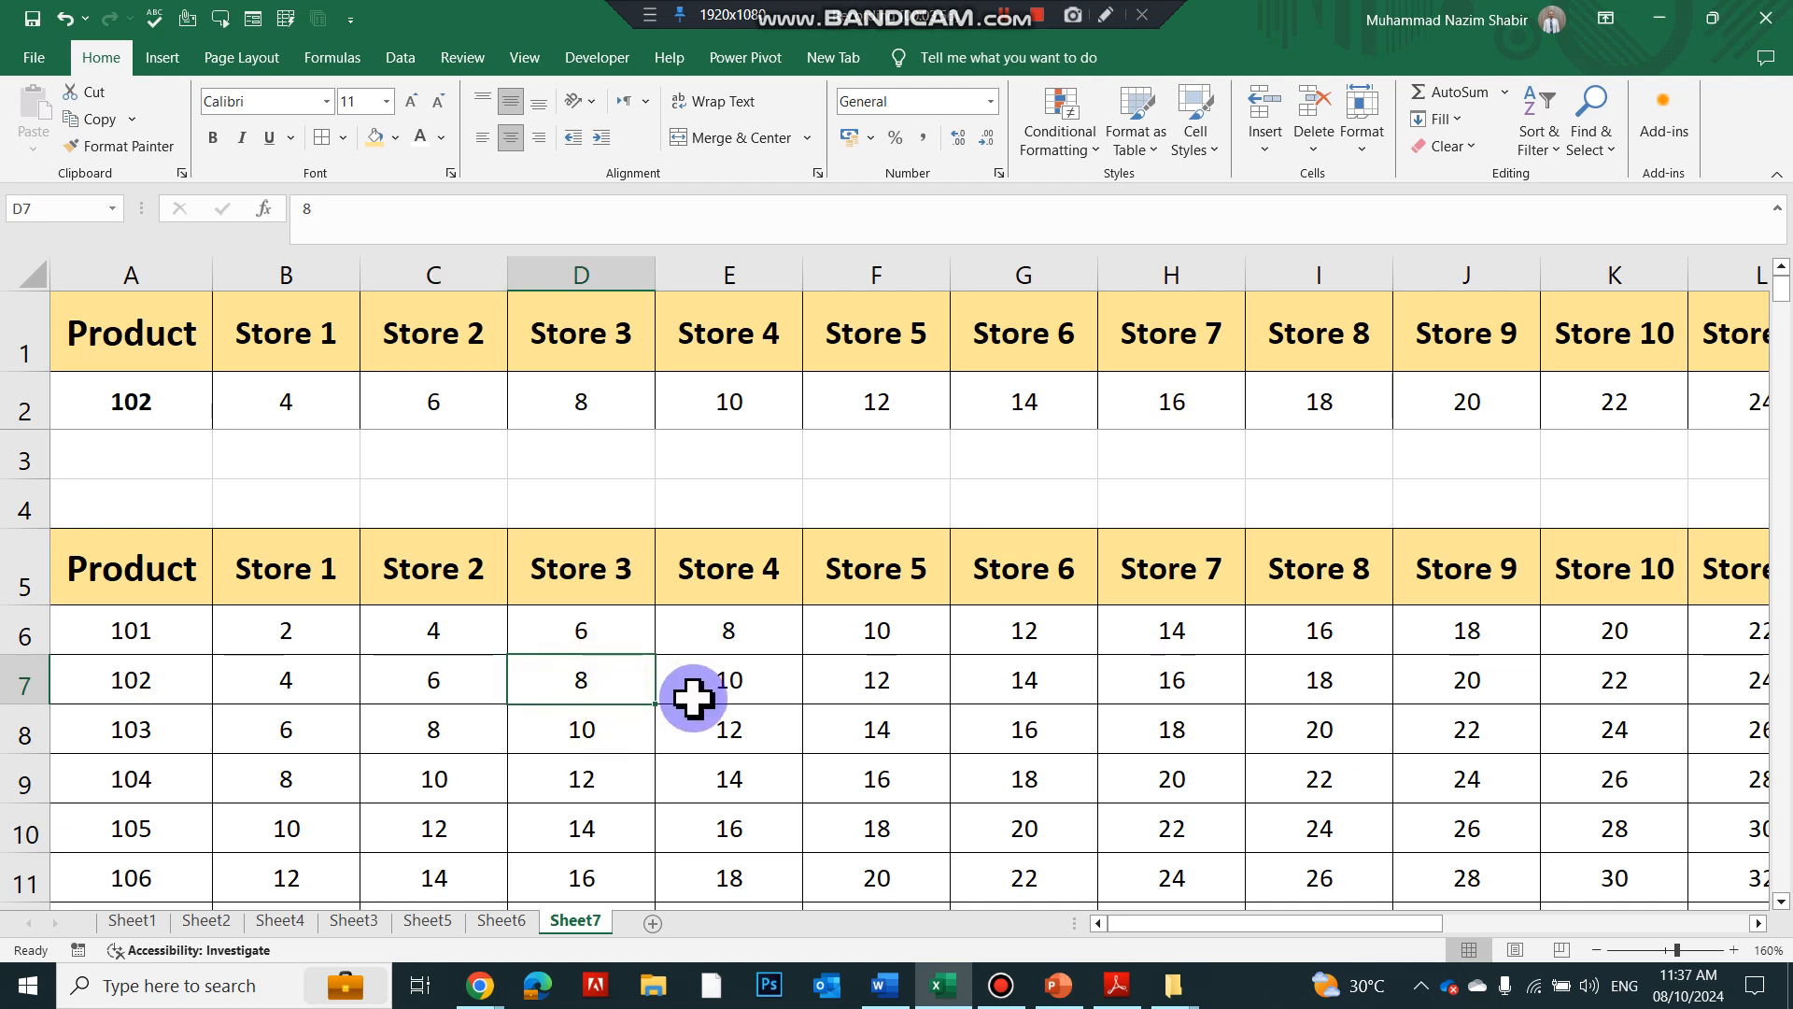
click(748, 691)
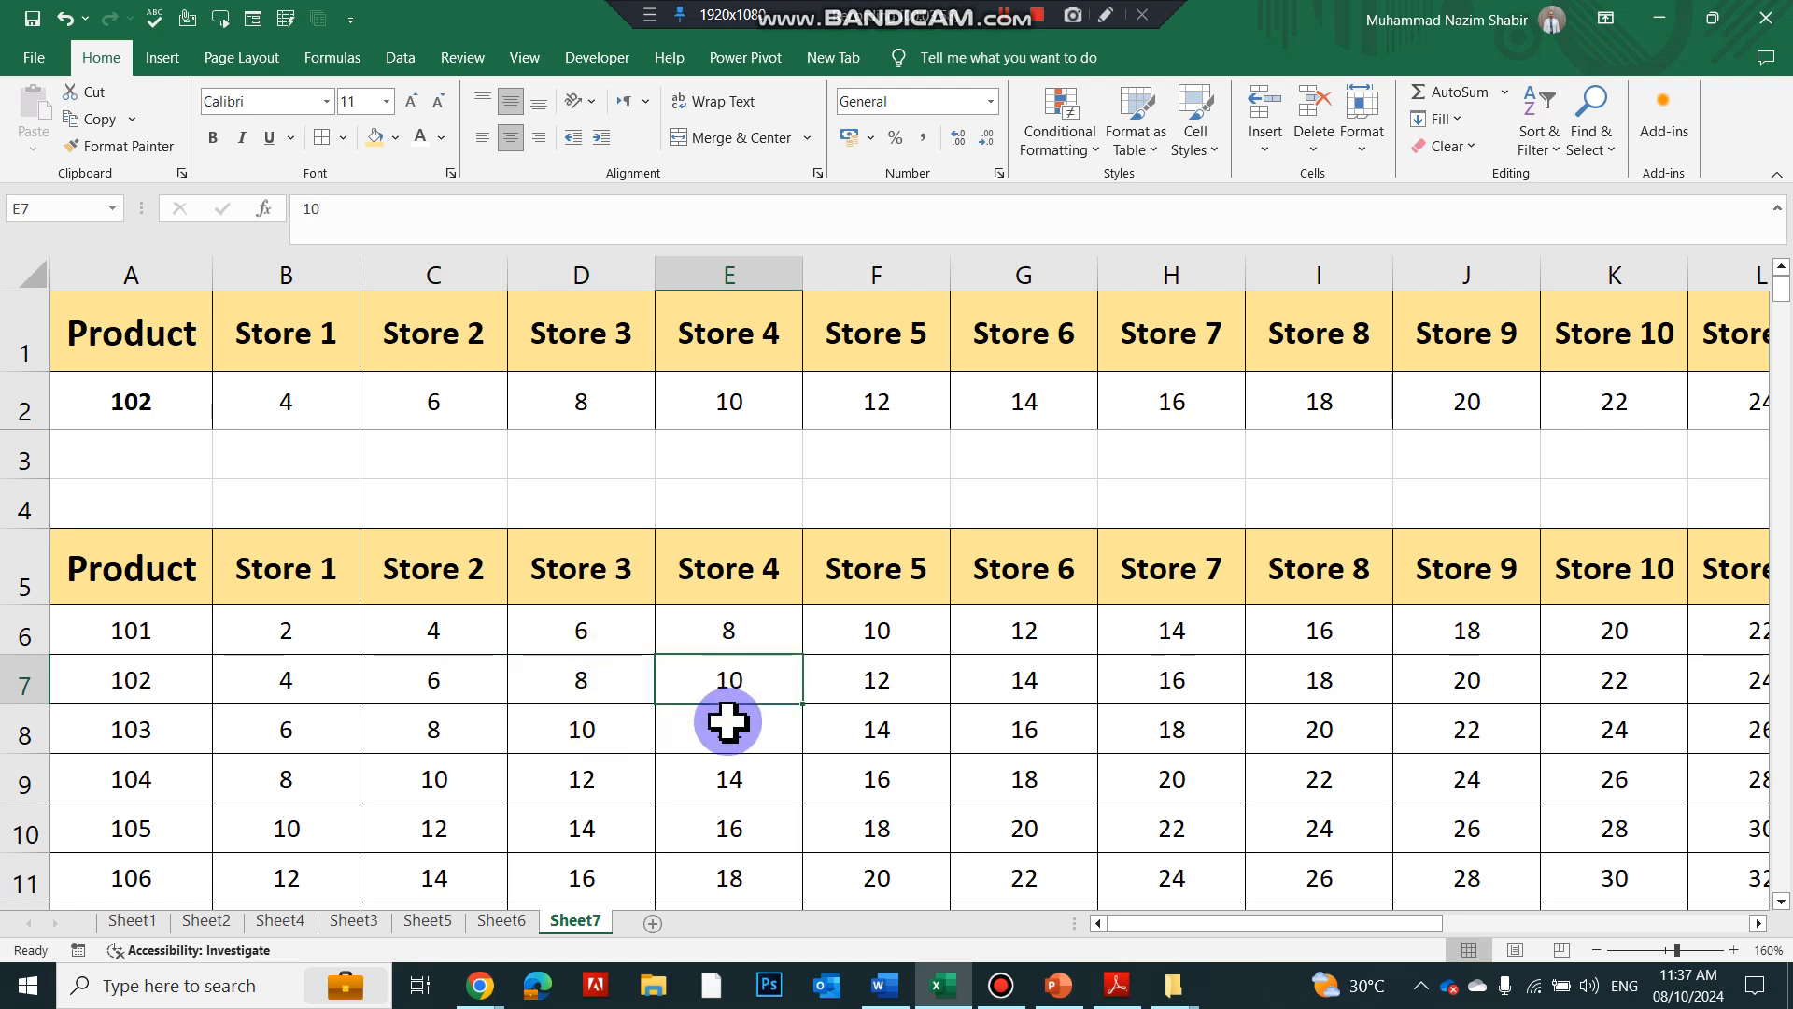
- Enter product code 106 in A2 to test the lookup with another product
click(182, 413)
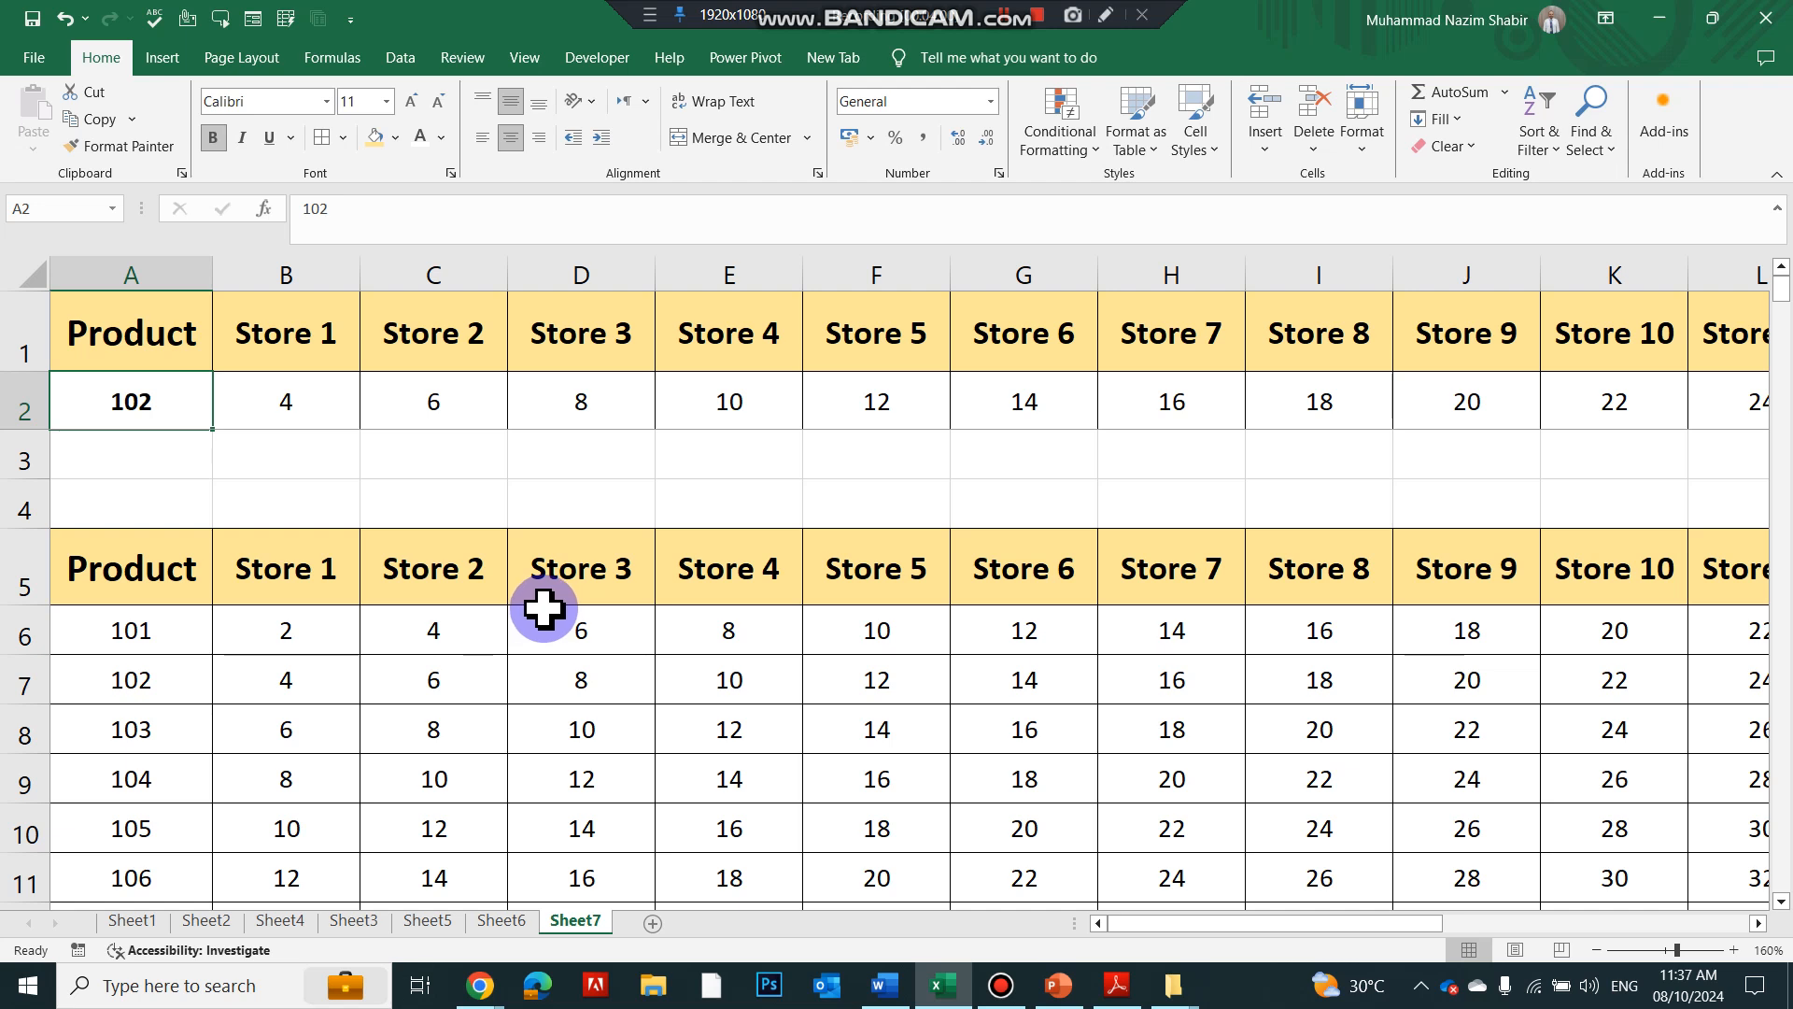
text(10)
key(Return)
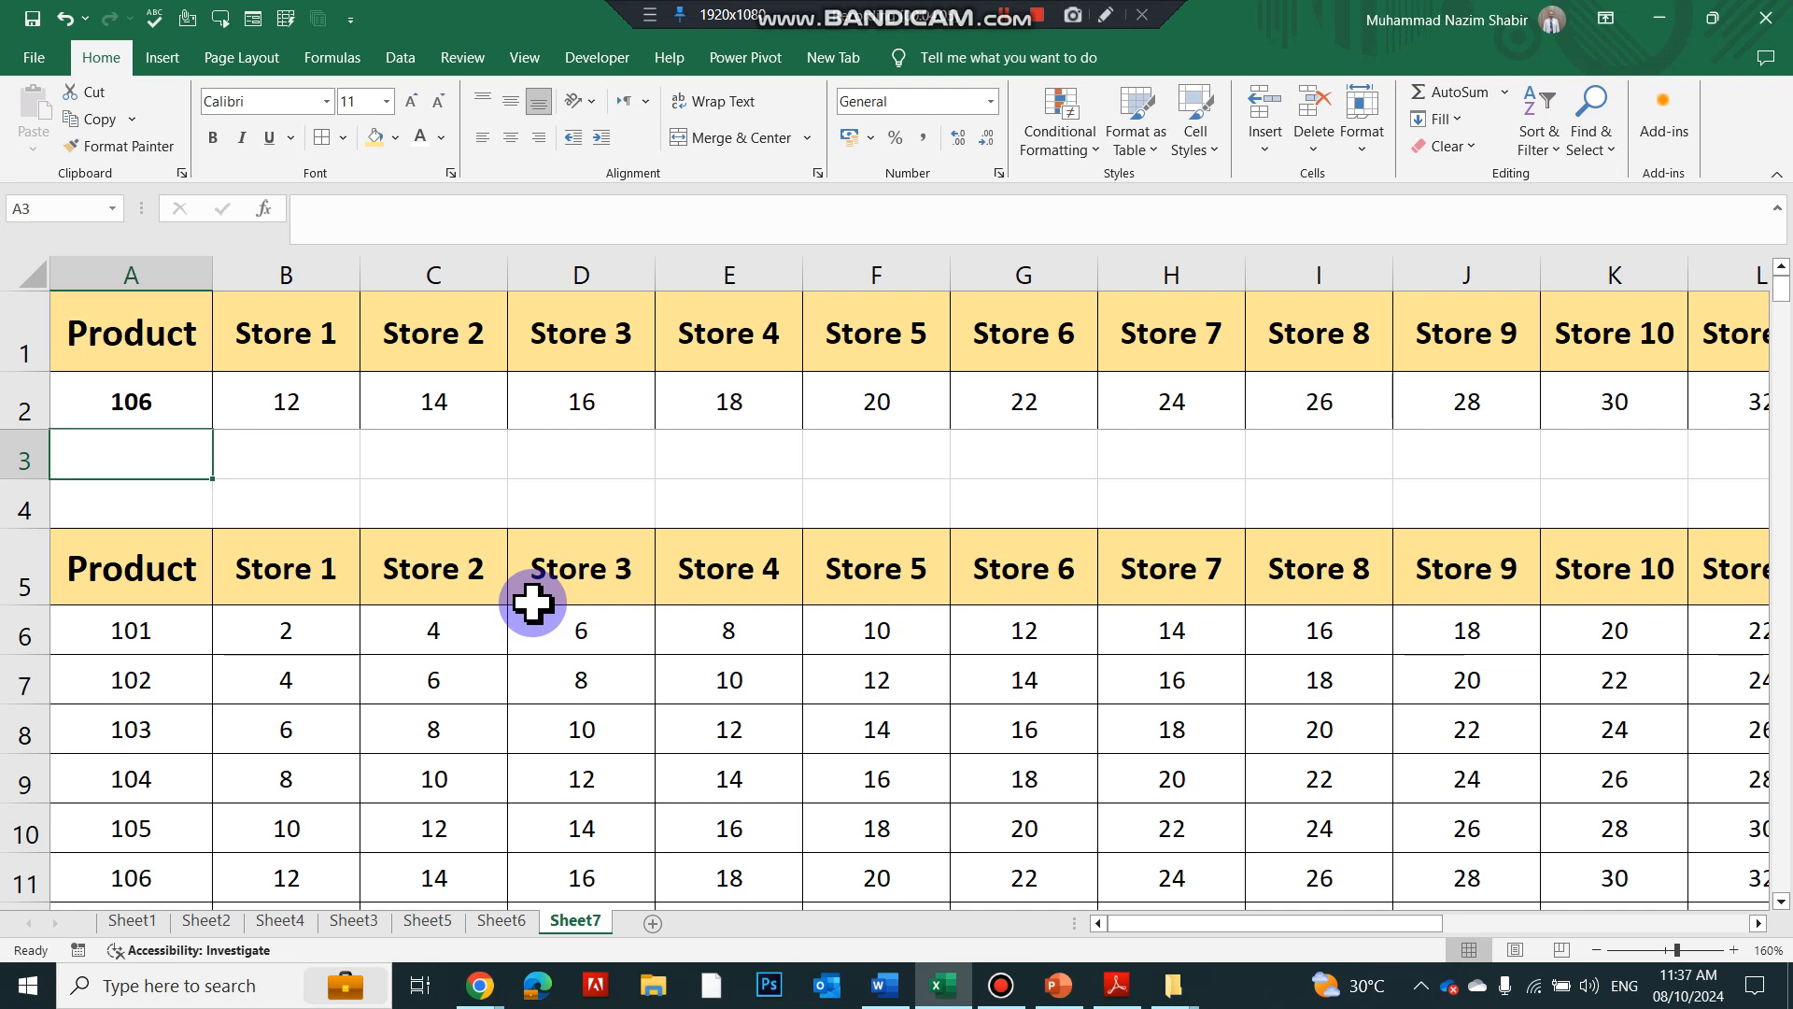
click(153, 408)
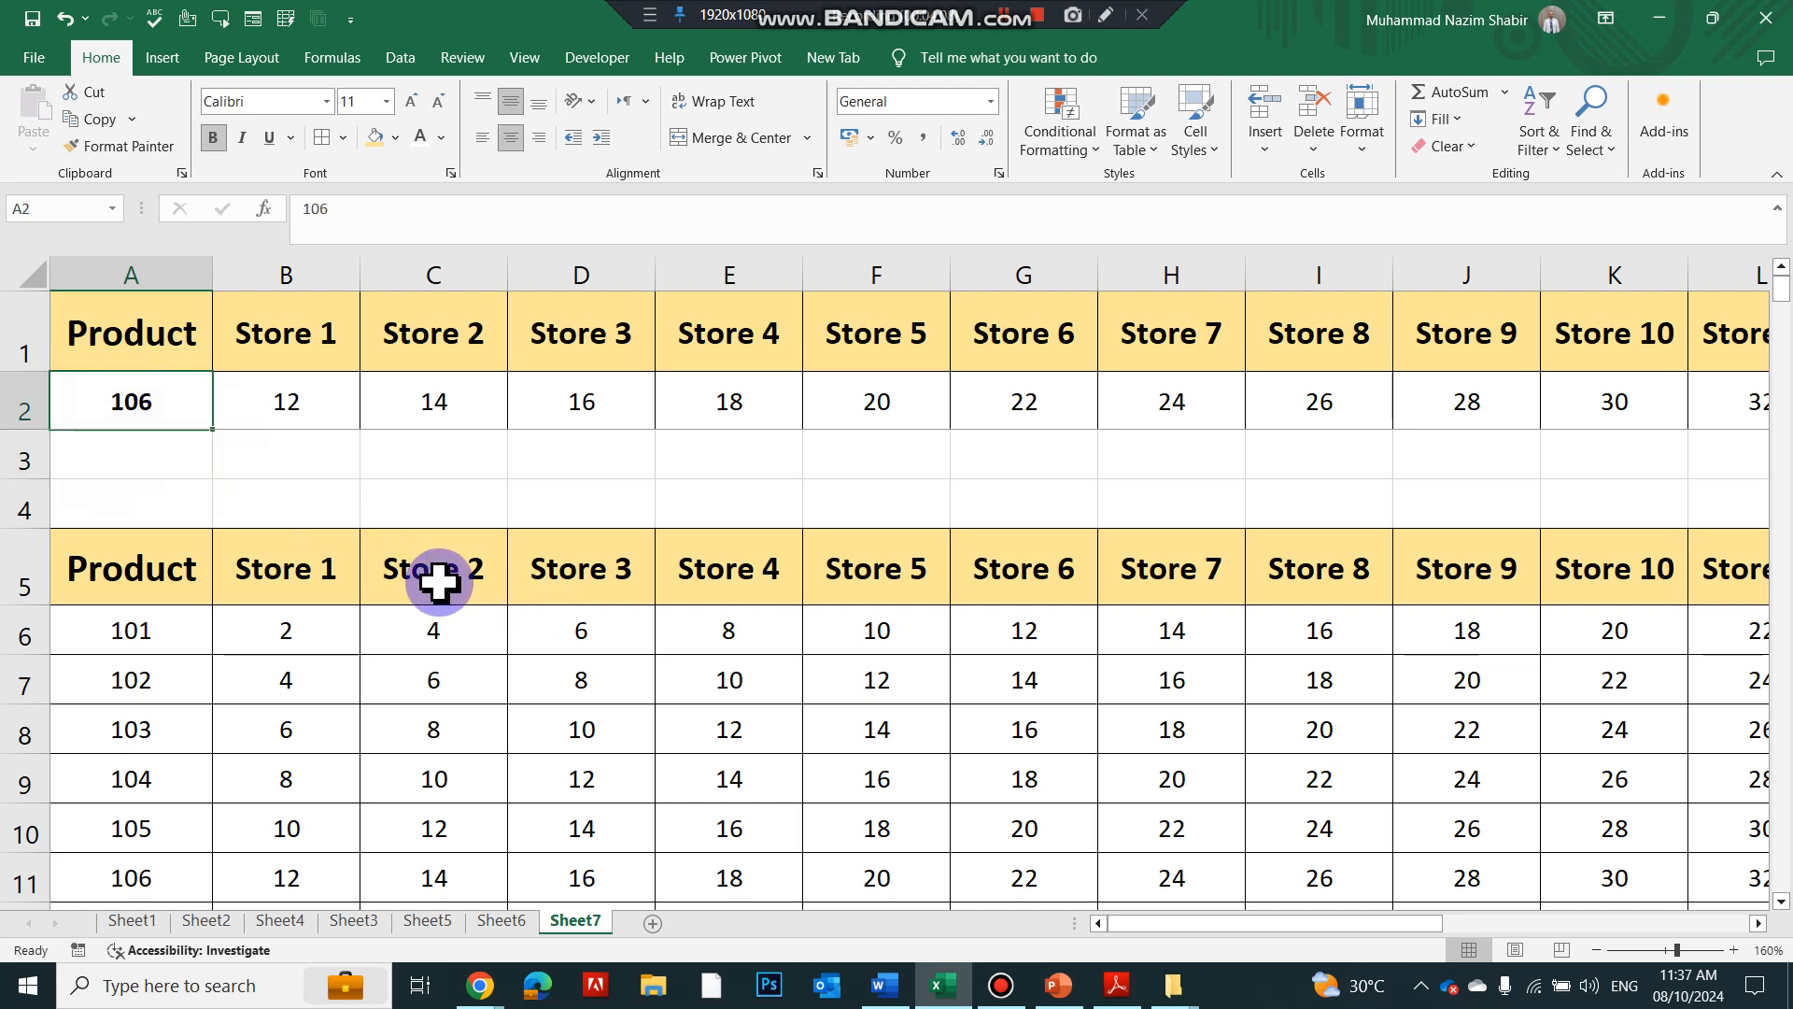
click(594, 632)
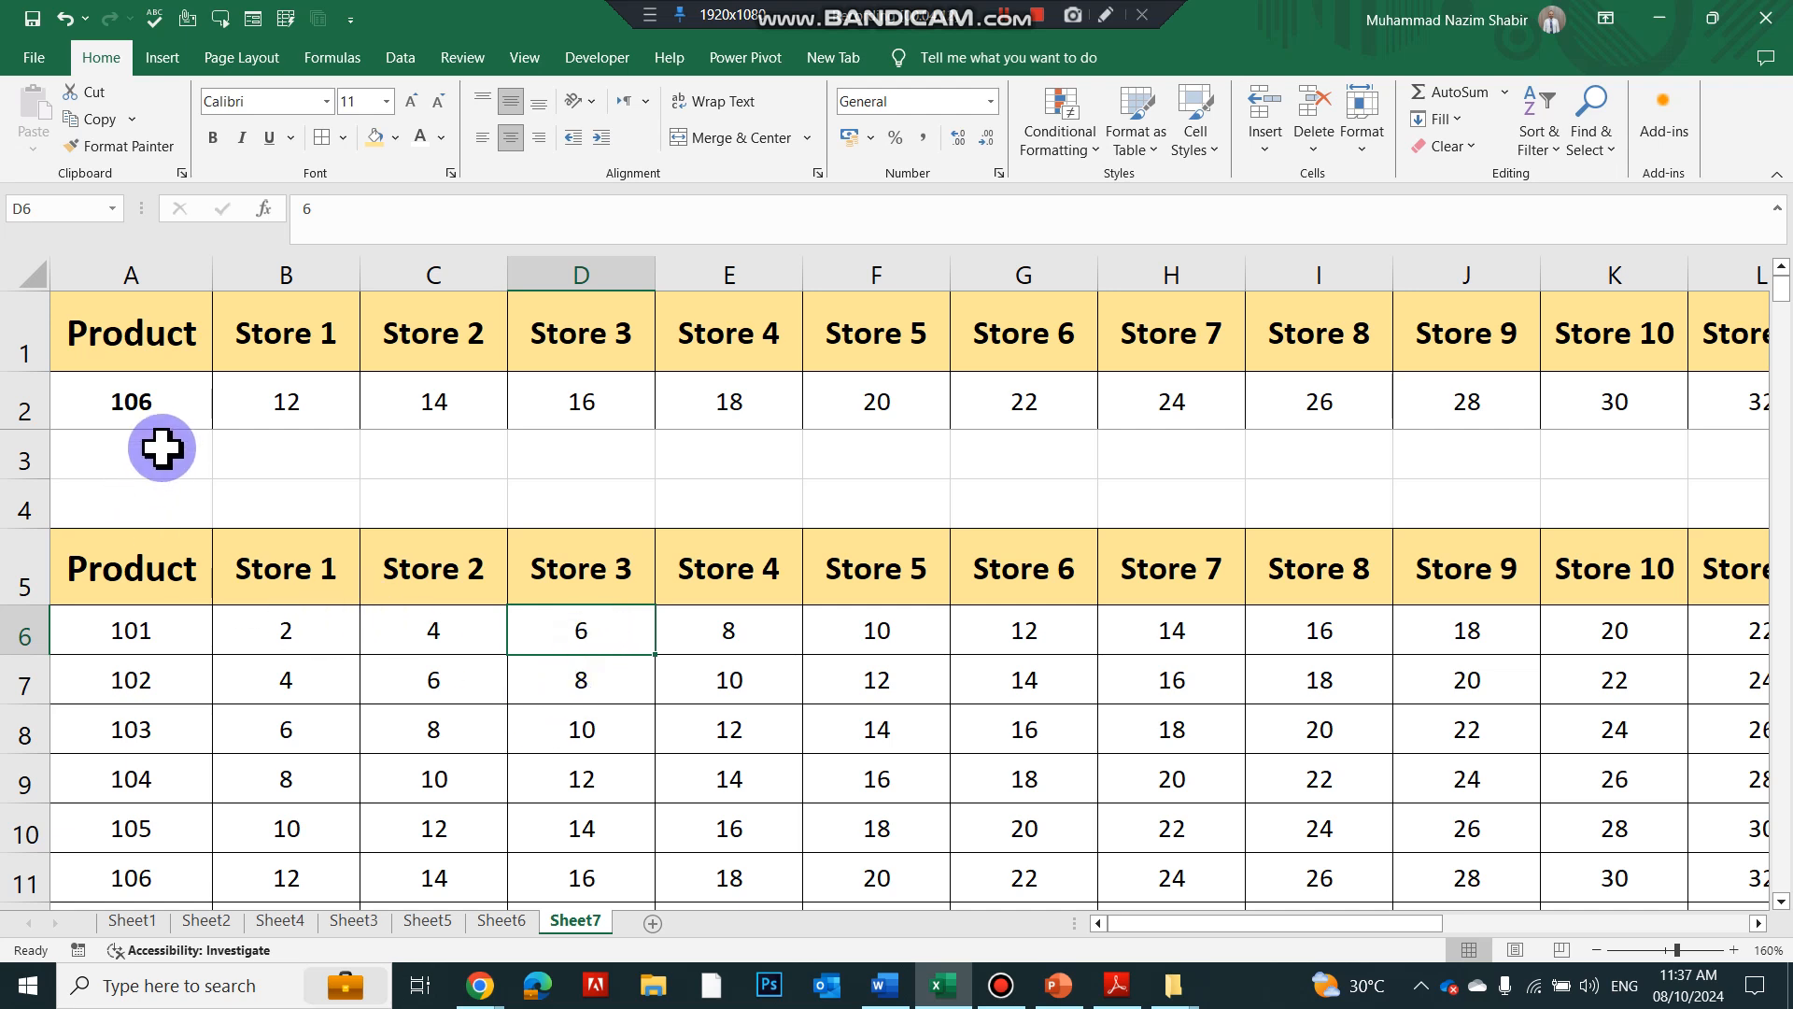
- Set the product code in A2 to 101
click(177, 405)
key(BackSpace)
text(1)
key(Return)
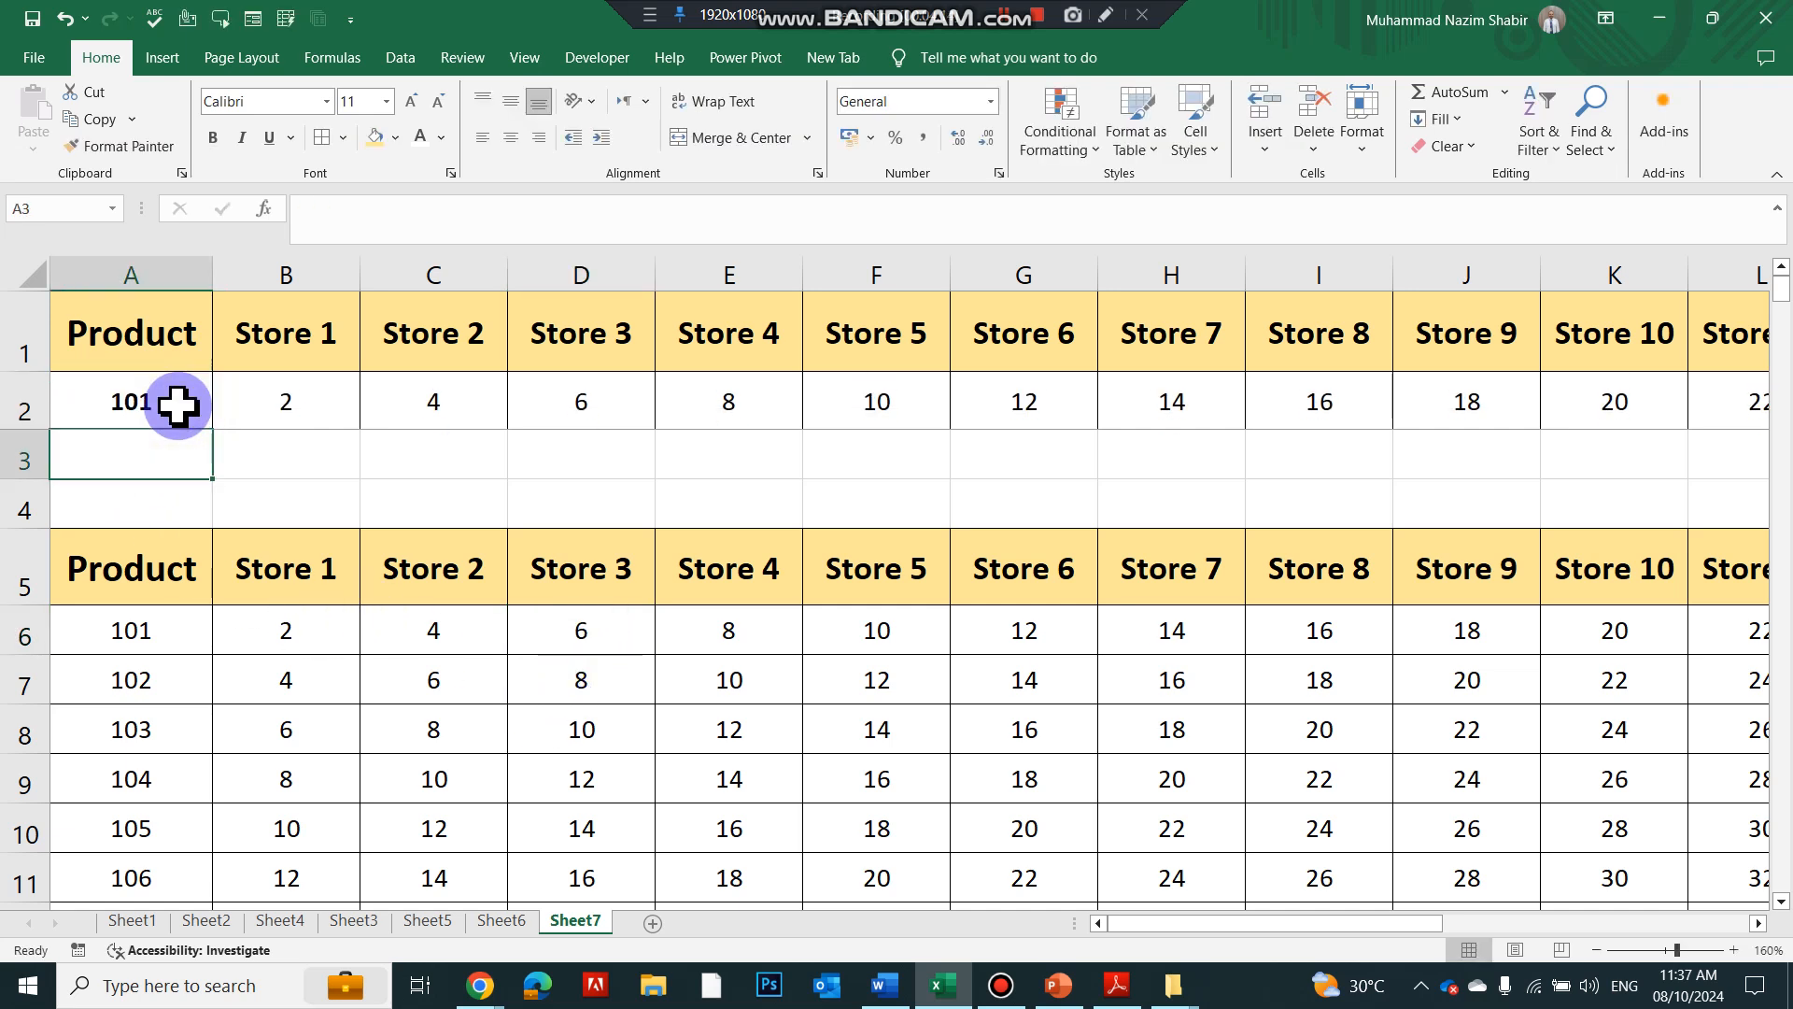
- Change product 101's Store 1 value in B6 to 0 and check the lookup result in B2
click(326, 629)
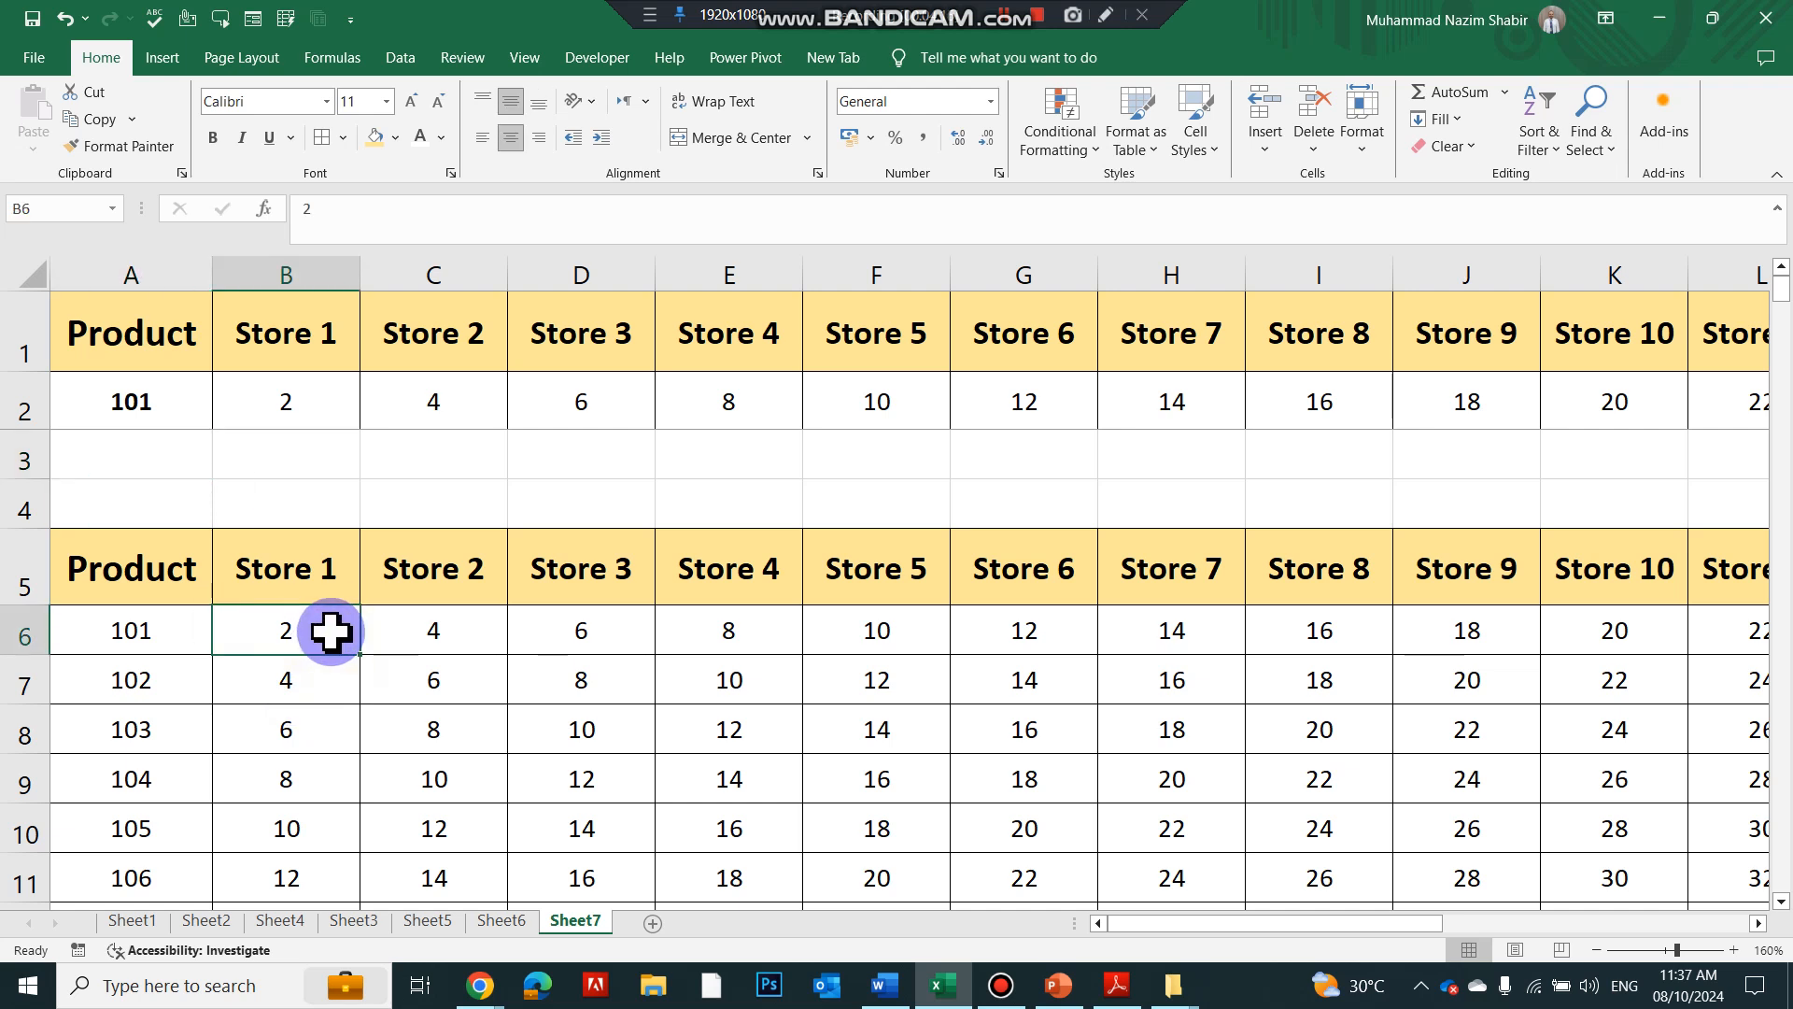
text(0)
key(Return)
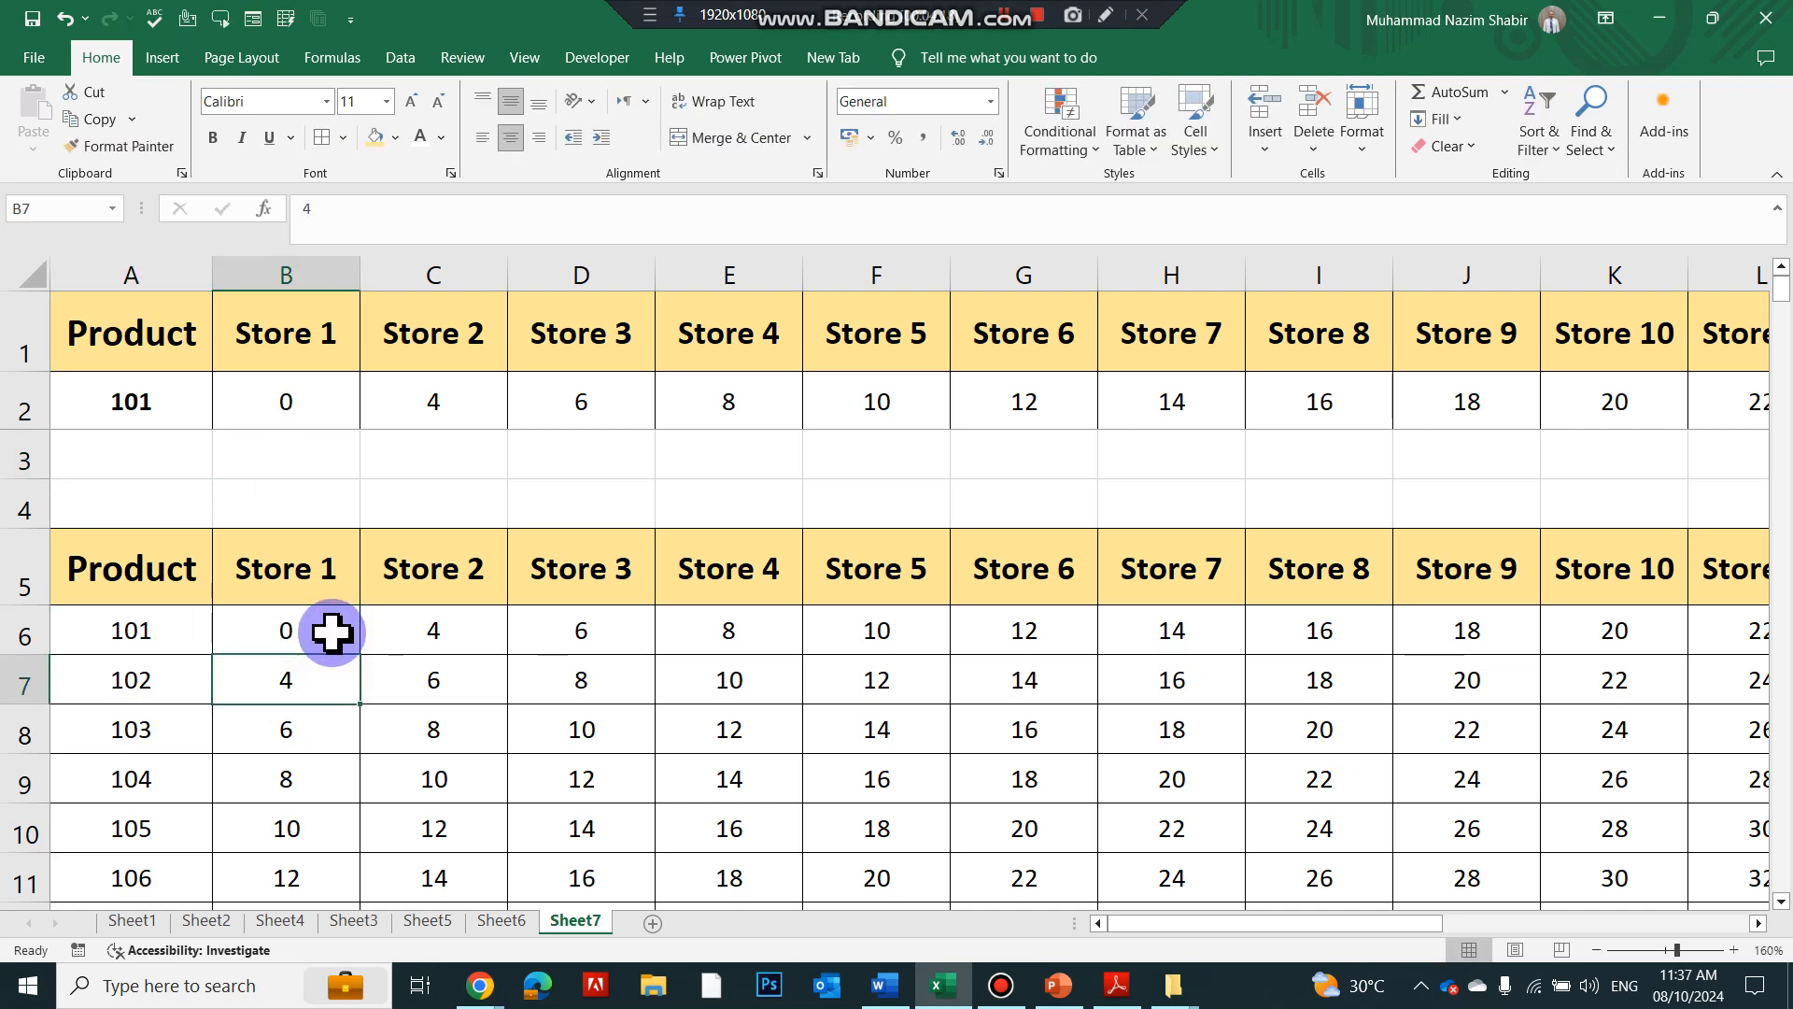
click(319, 413)
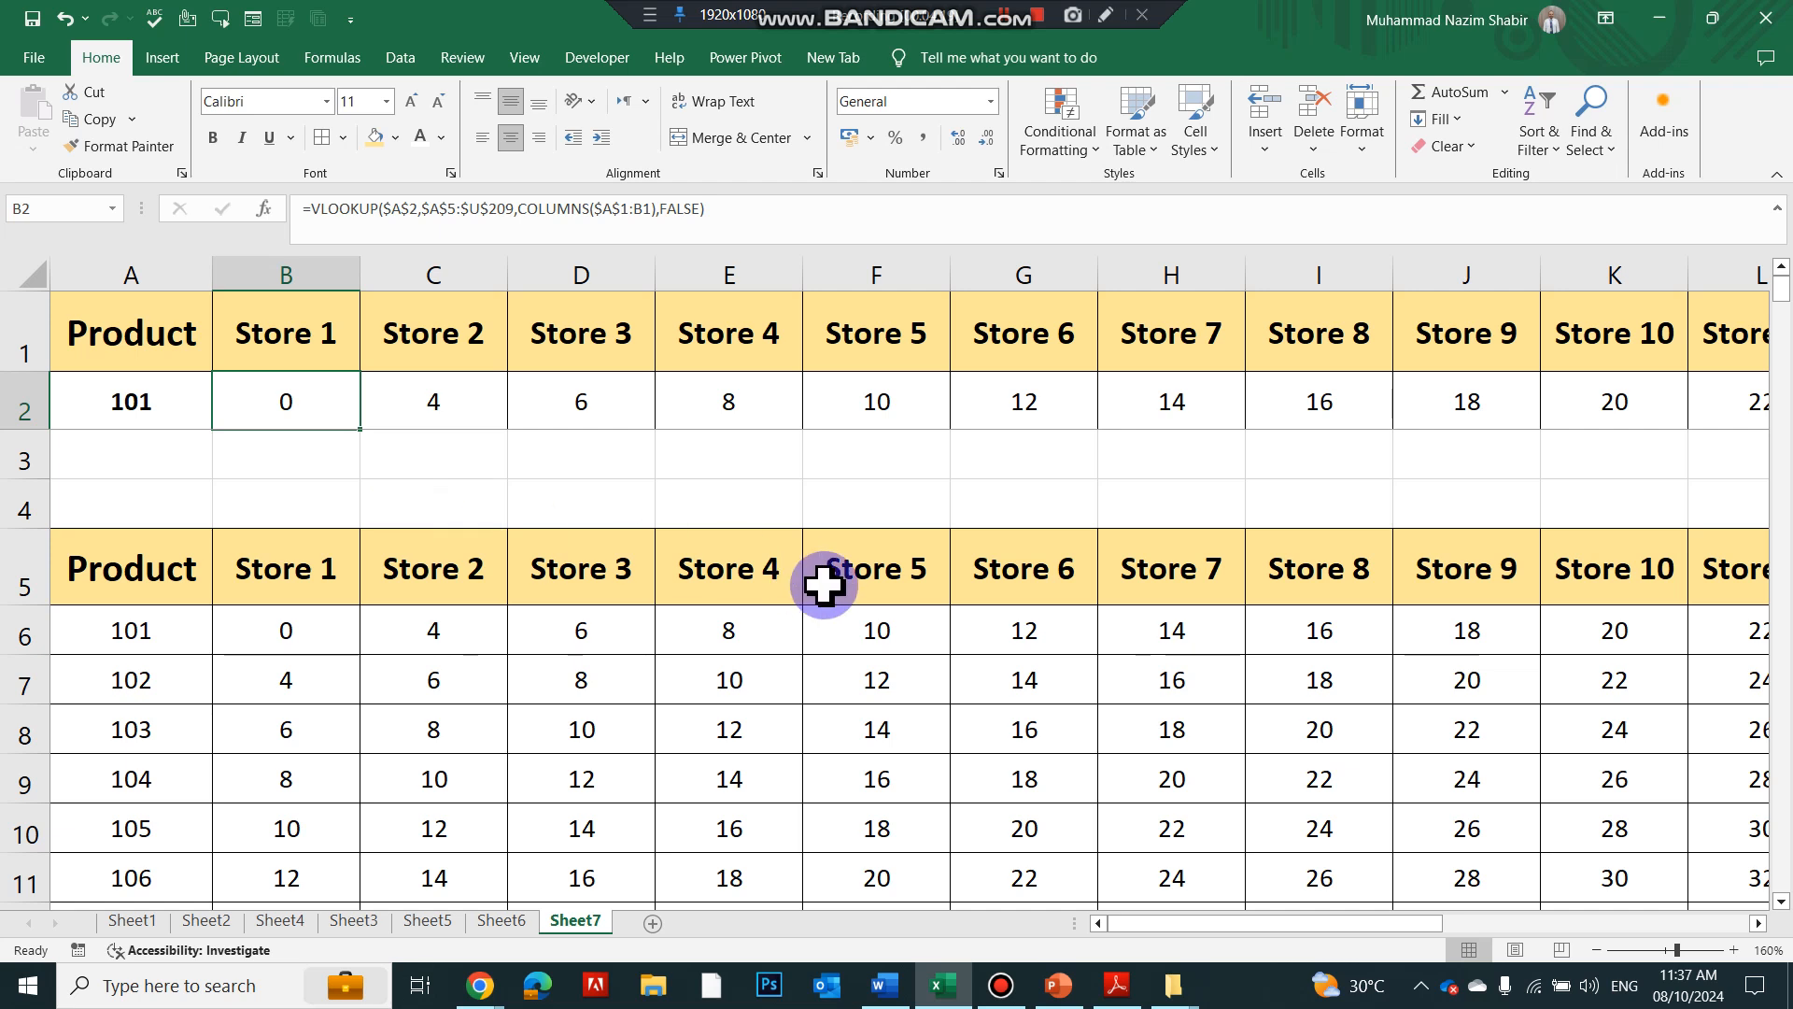
- Change product 101's Store 5 value in F6 to 5 and check the lookup result in F2
click(850, 626)
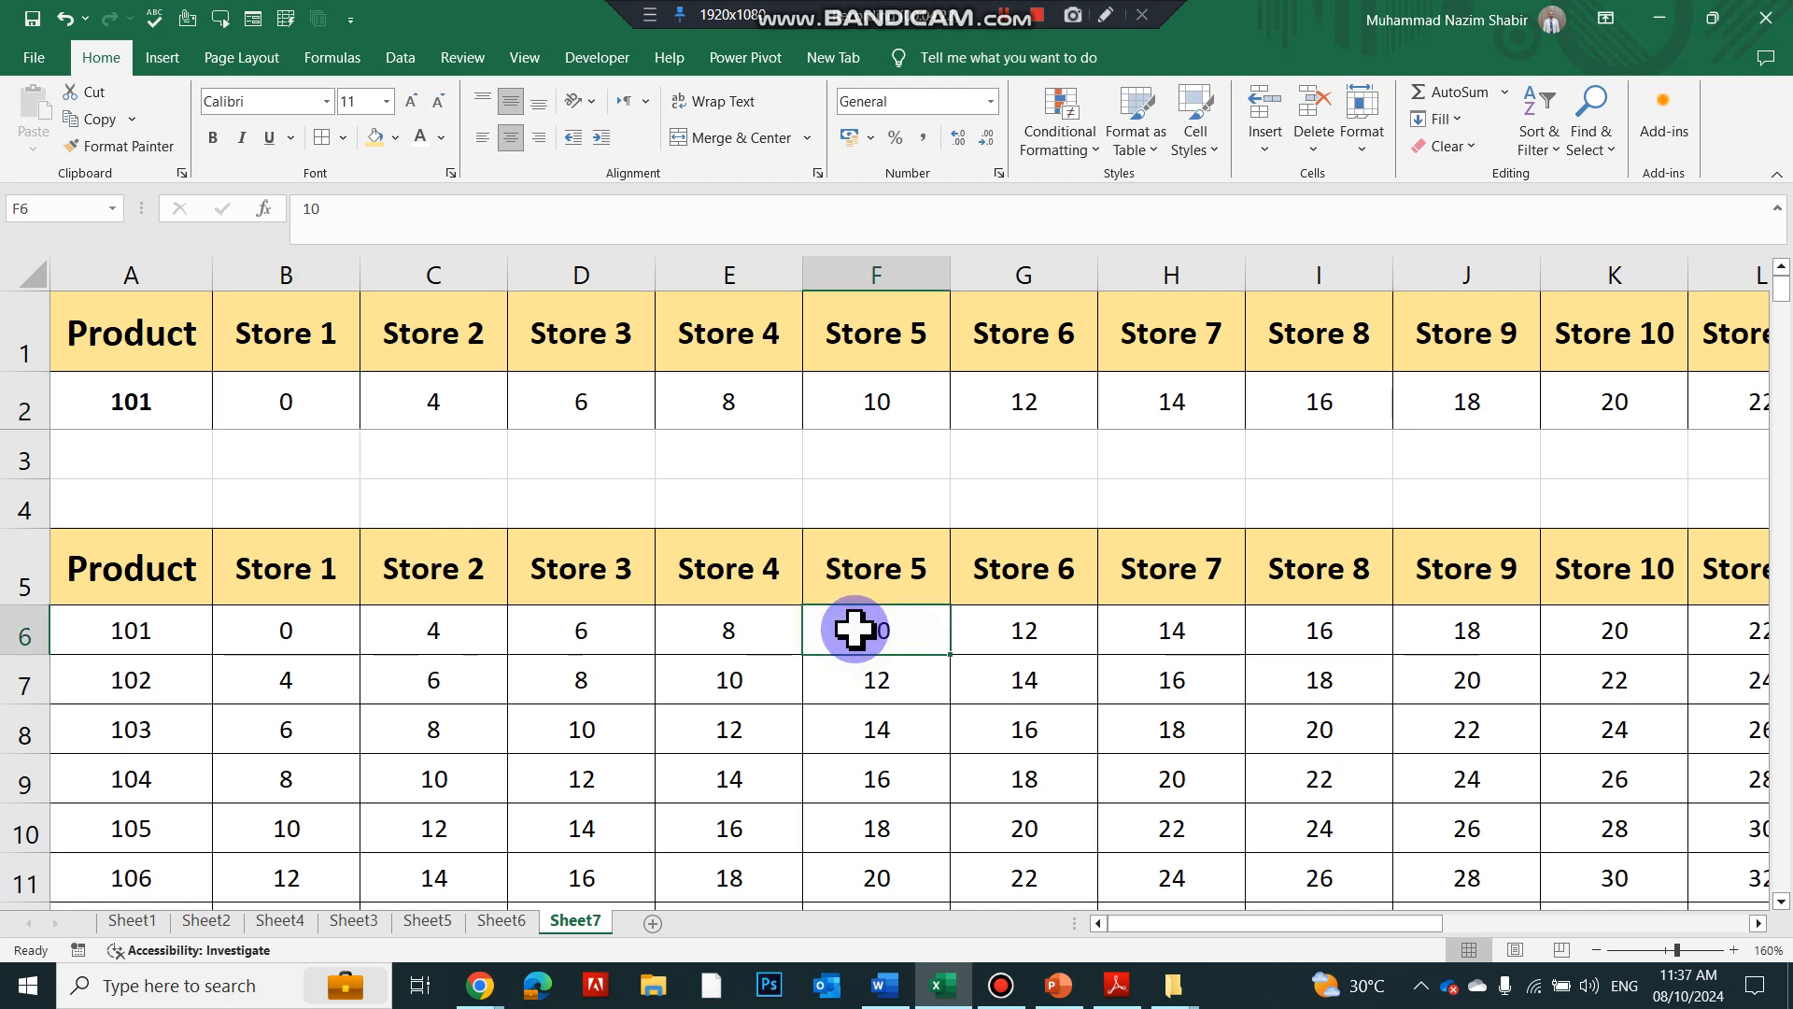
text(5)
key(Return)
click(925, 408)
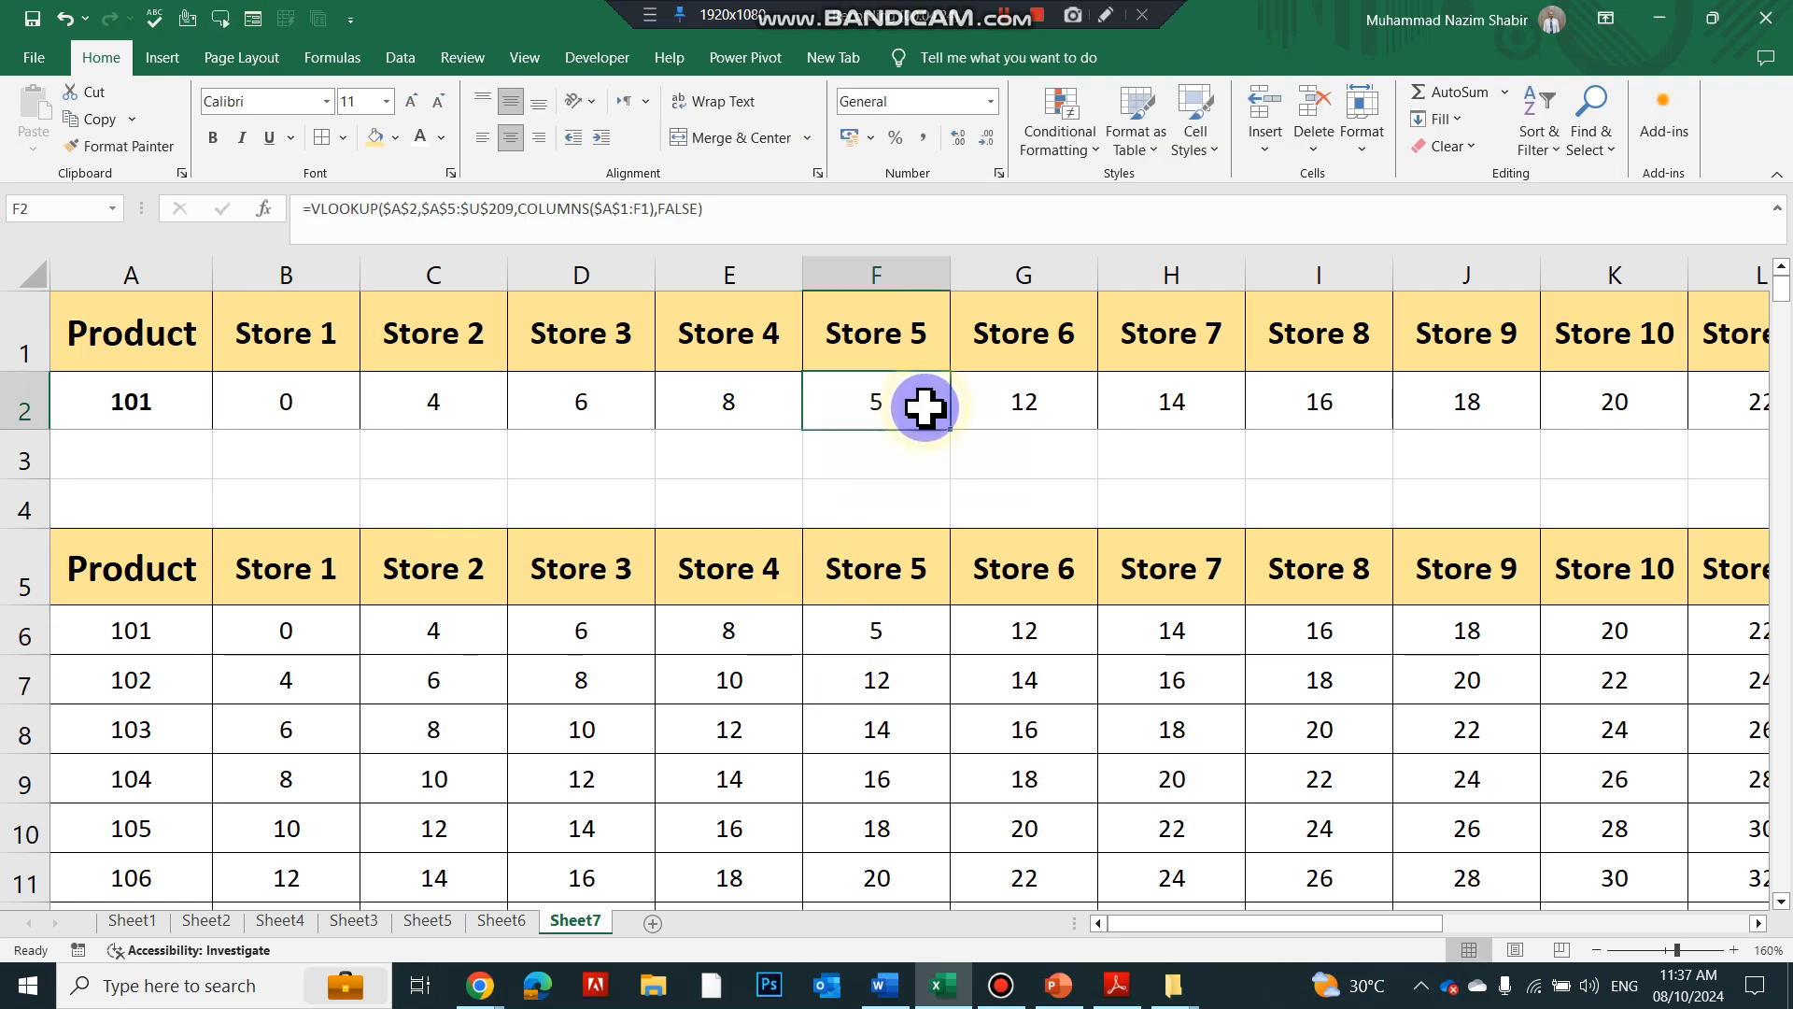
- Look through the product table's lower rows and return to its start to check which headers stay in view
click(93, 665)
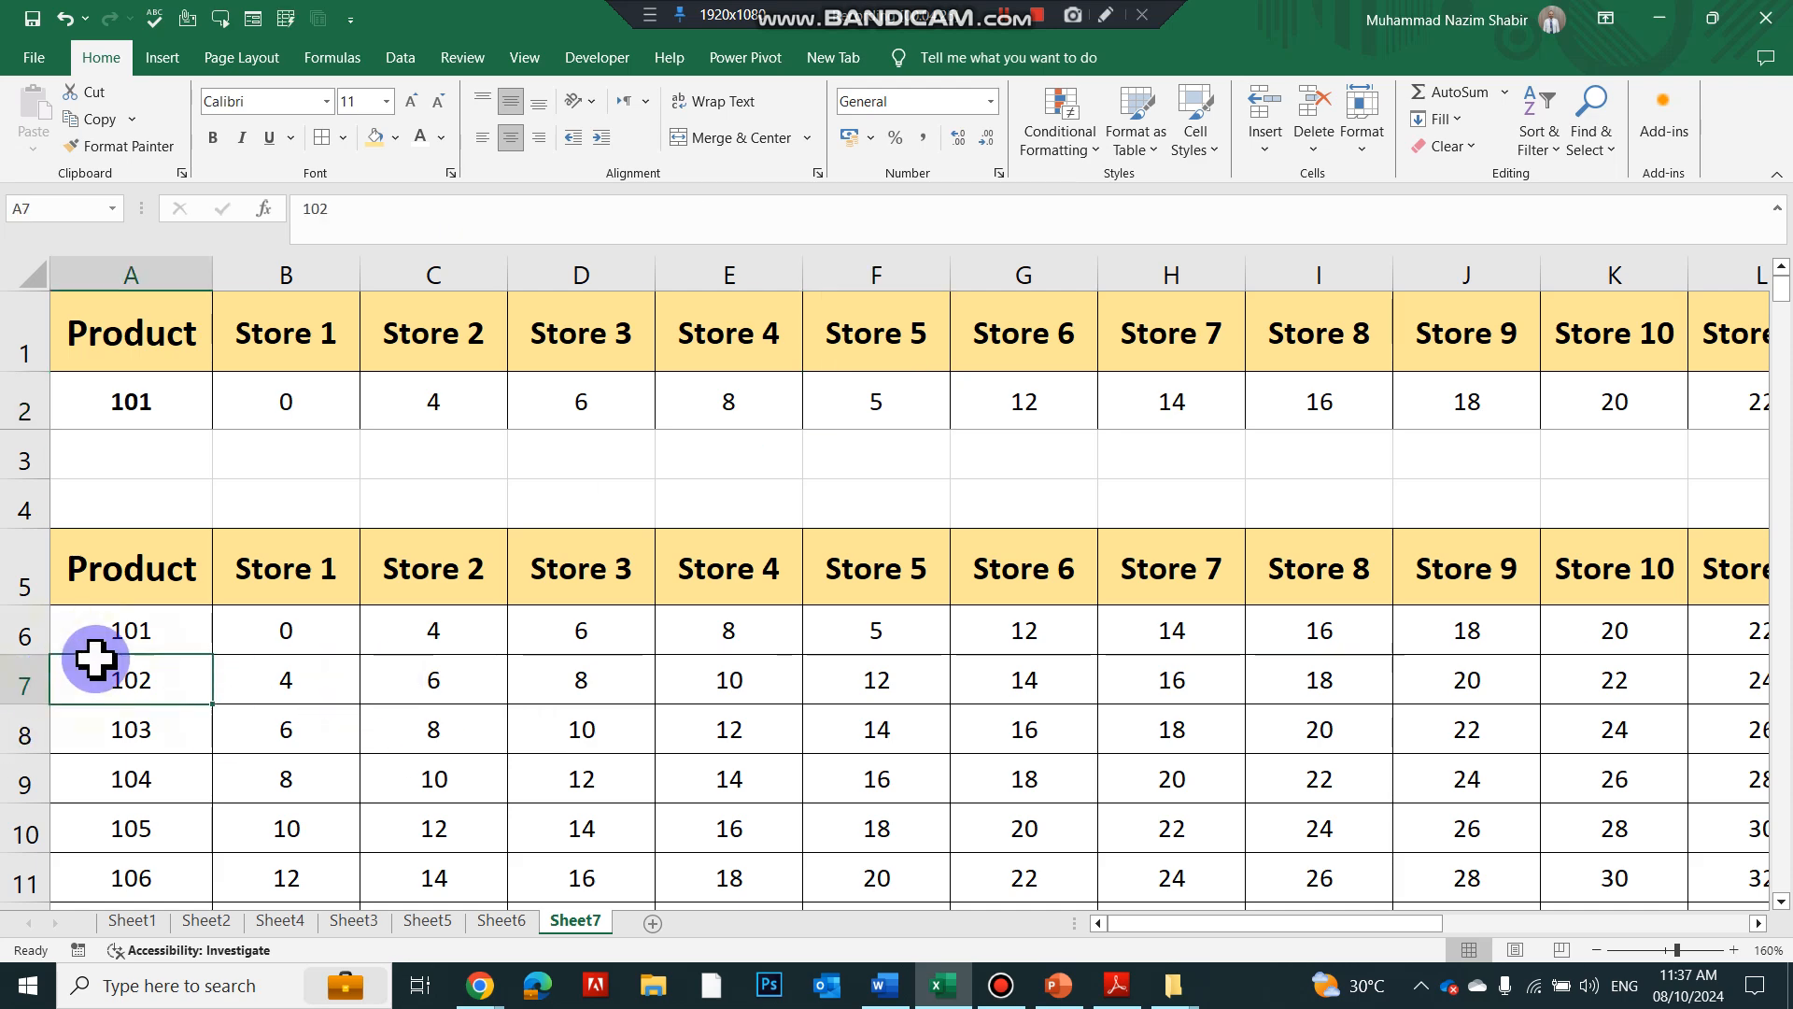
scroll(101, 659, down, 4)
scroll(101, 659, down, 20)
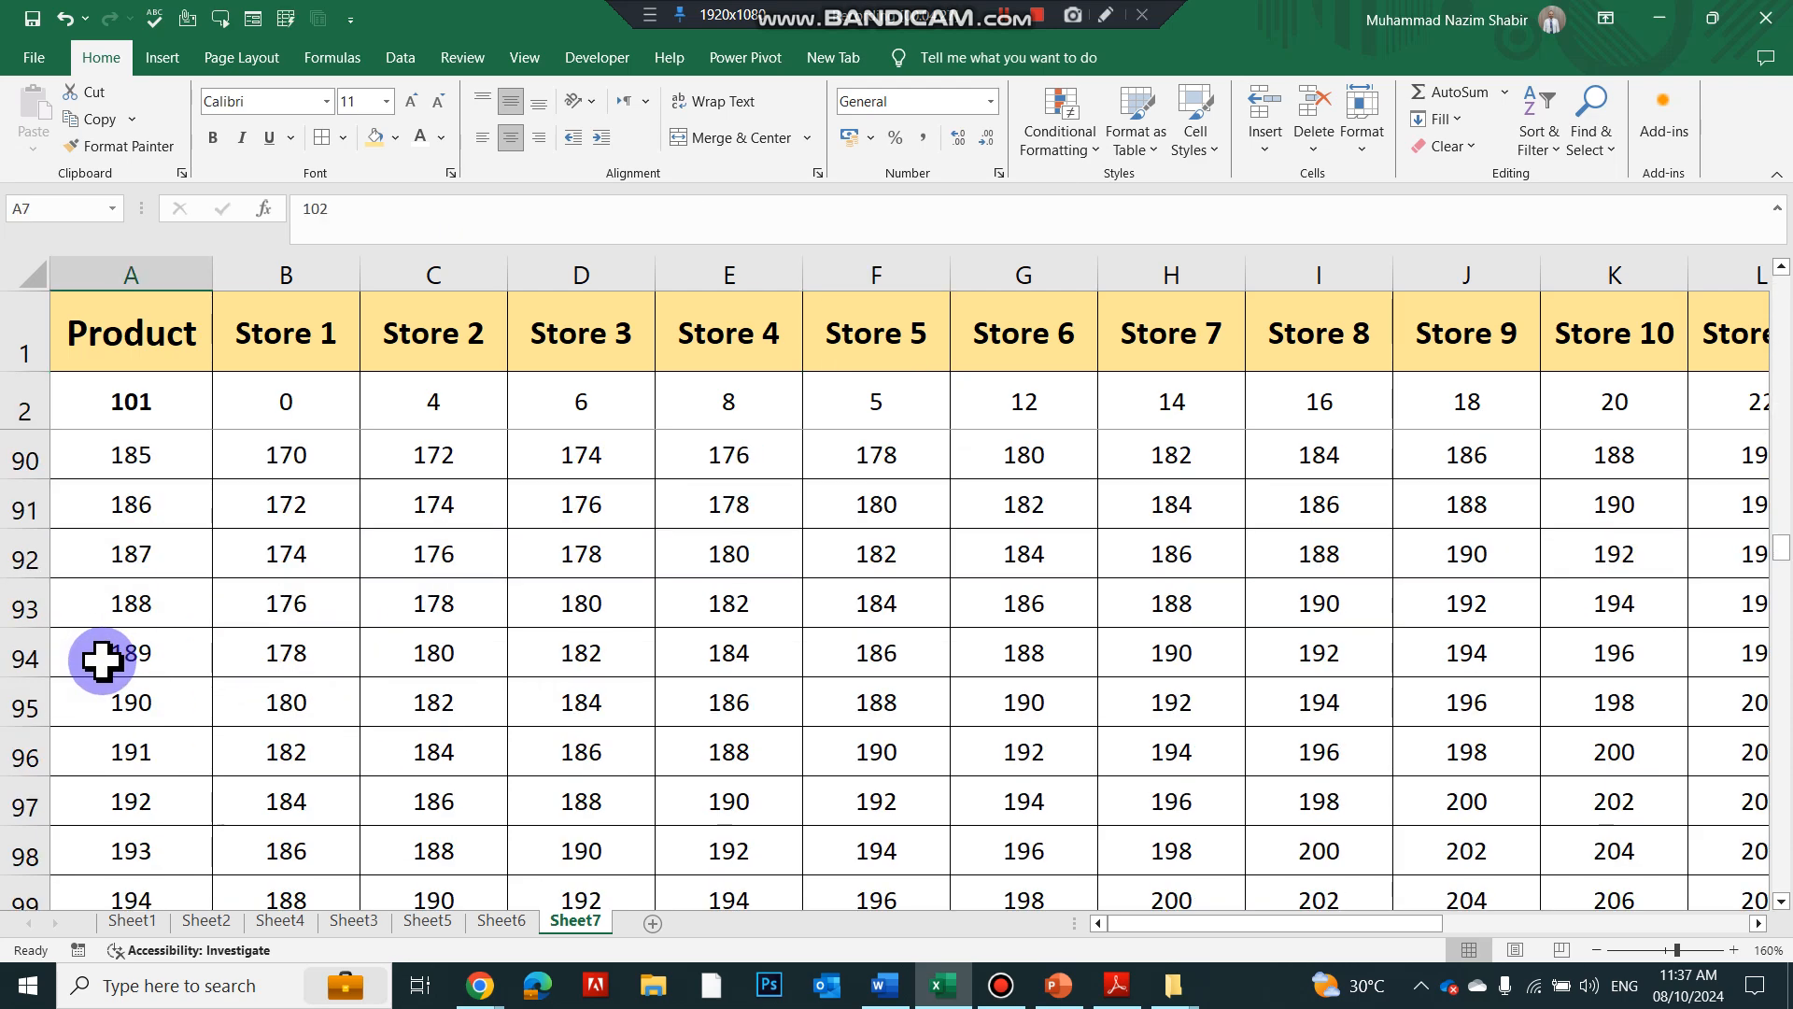
scroll(101, 659, down, 17)
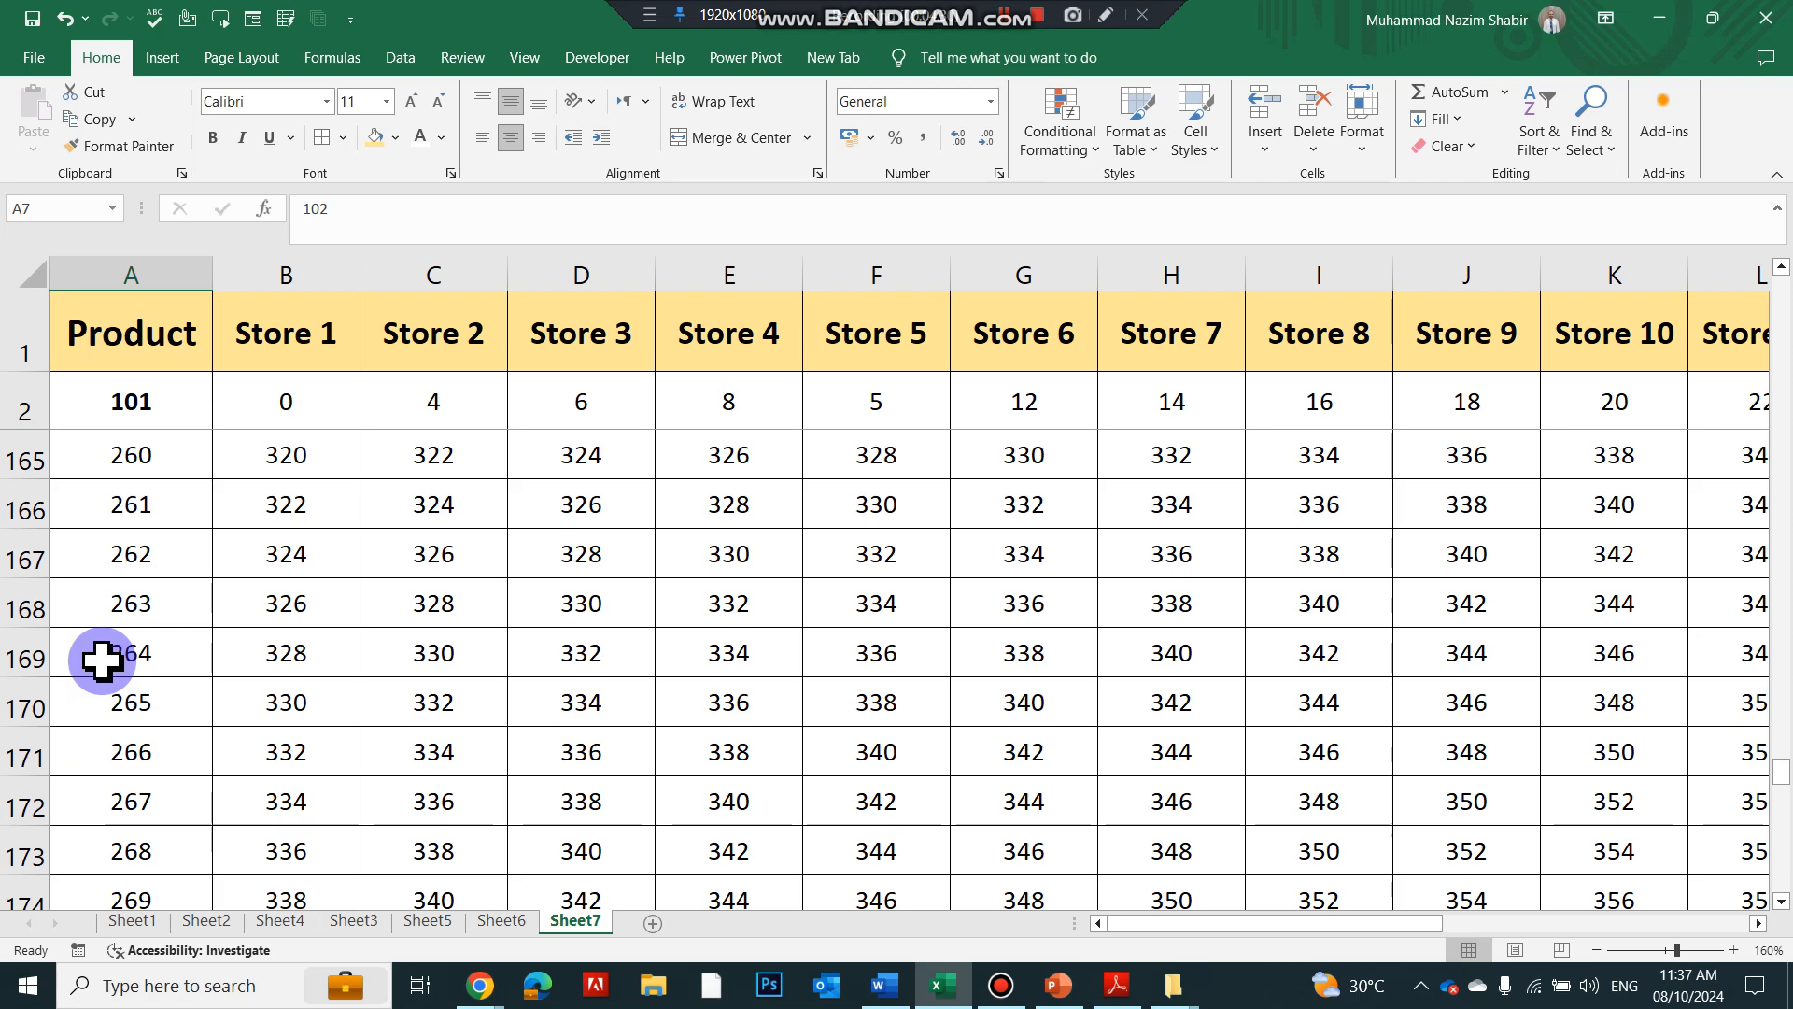
scroll(101, 659, up, 20)
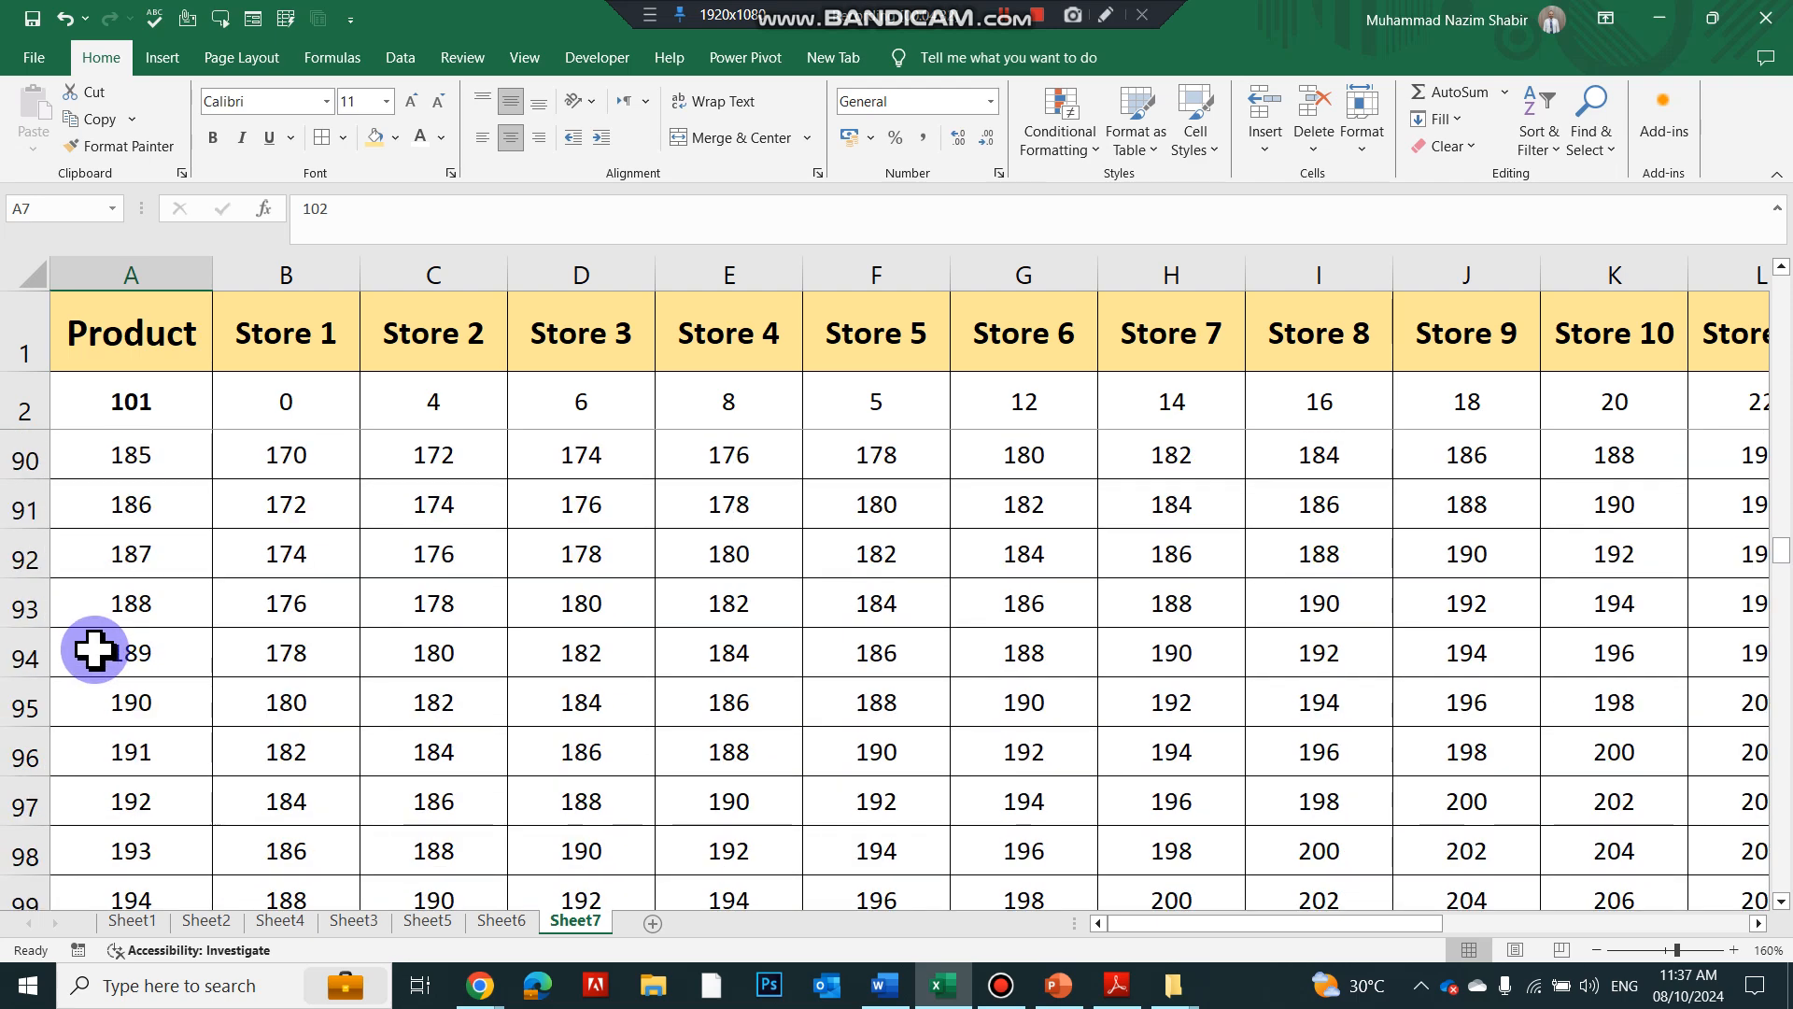
scroll(92, 644, up, 11)
scroll(87, 641, down, 1)
scroll(88, 641, up, 1)
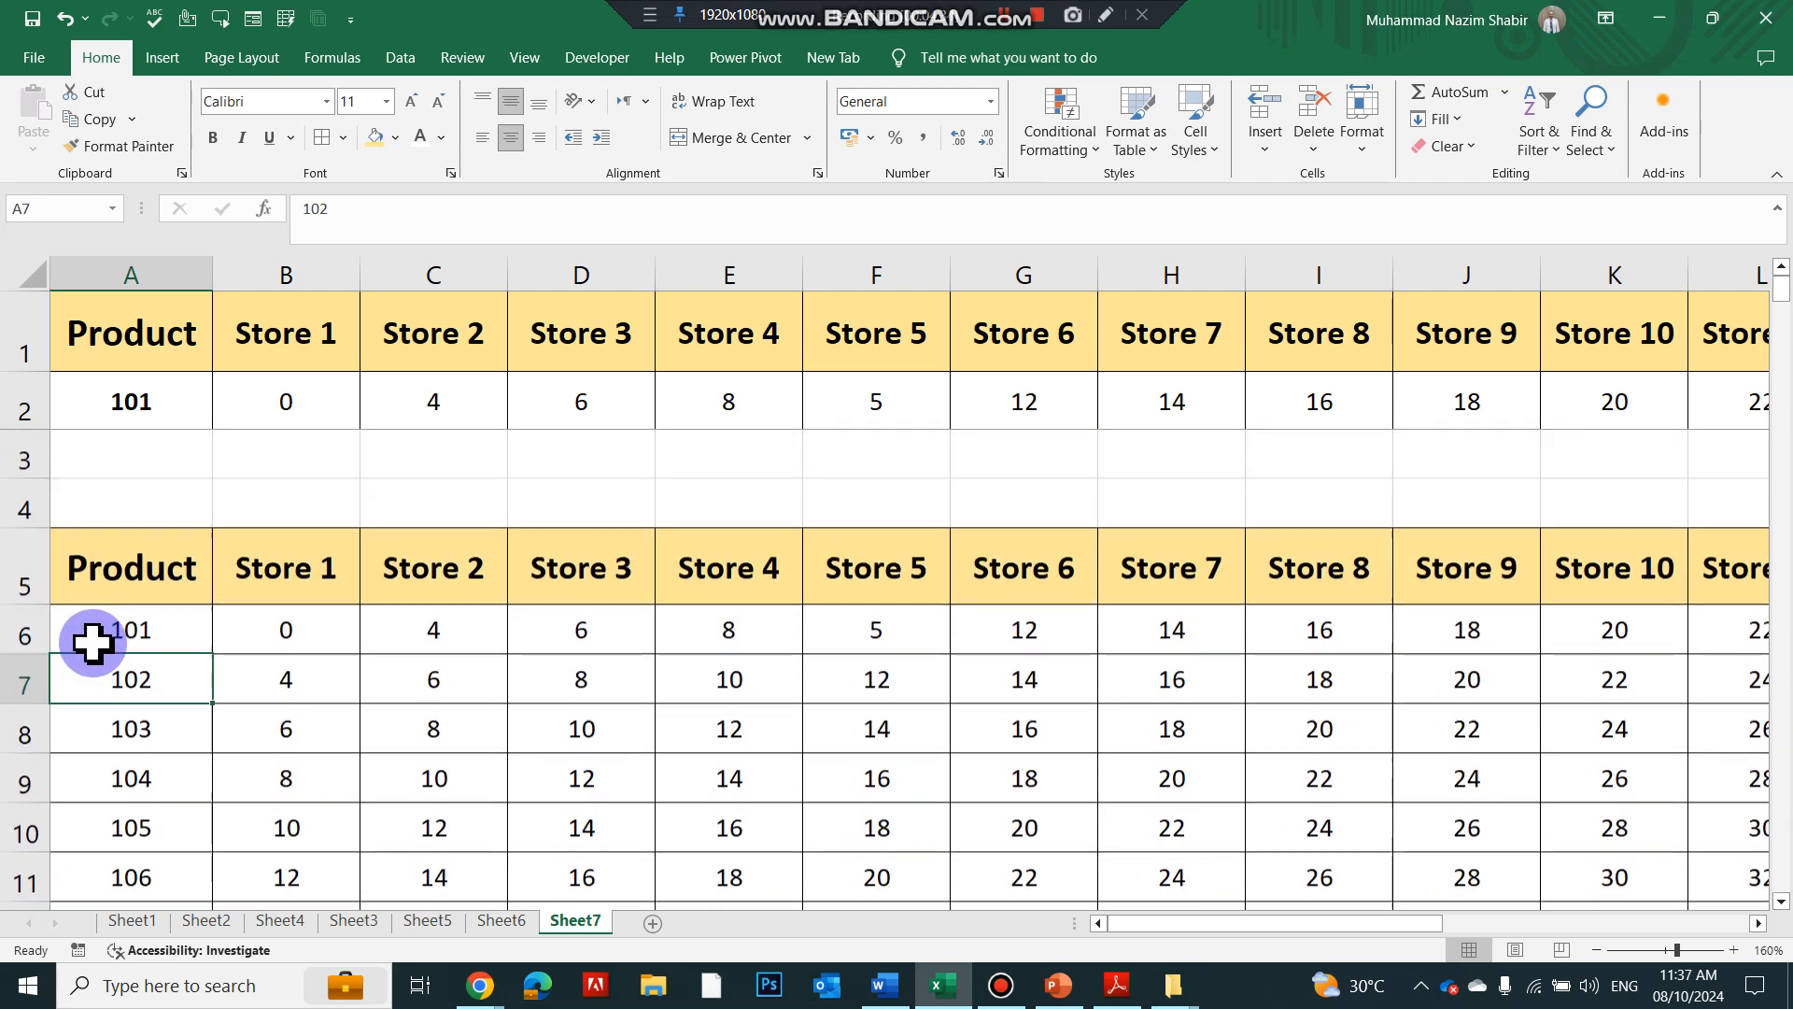
- Unfreeze the worksheet's currently frozen panes
click(33, 626)
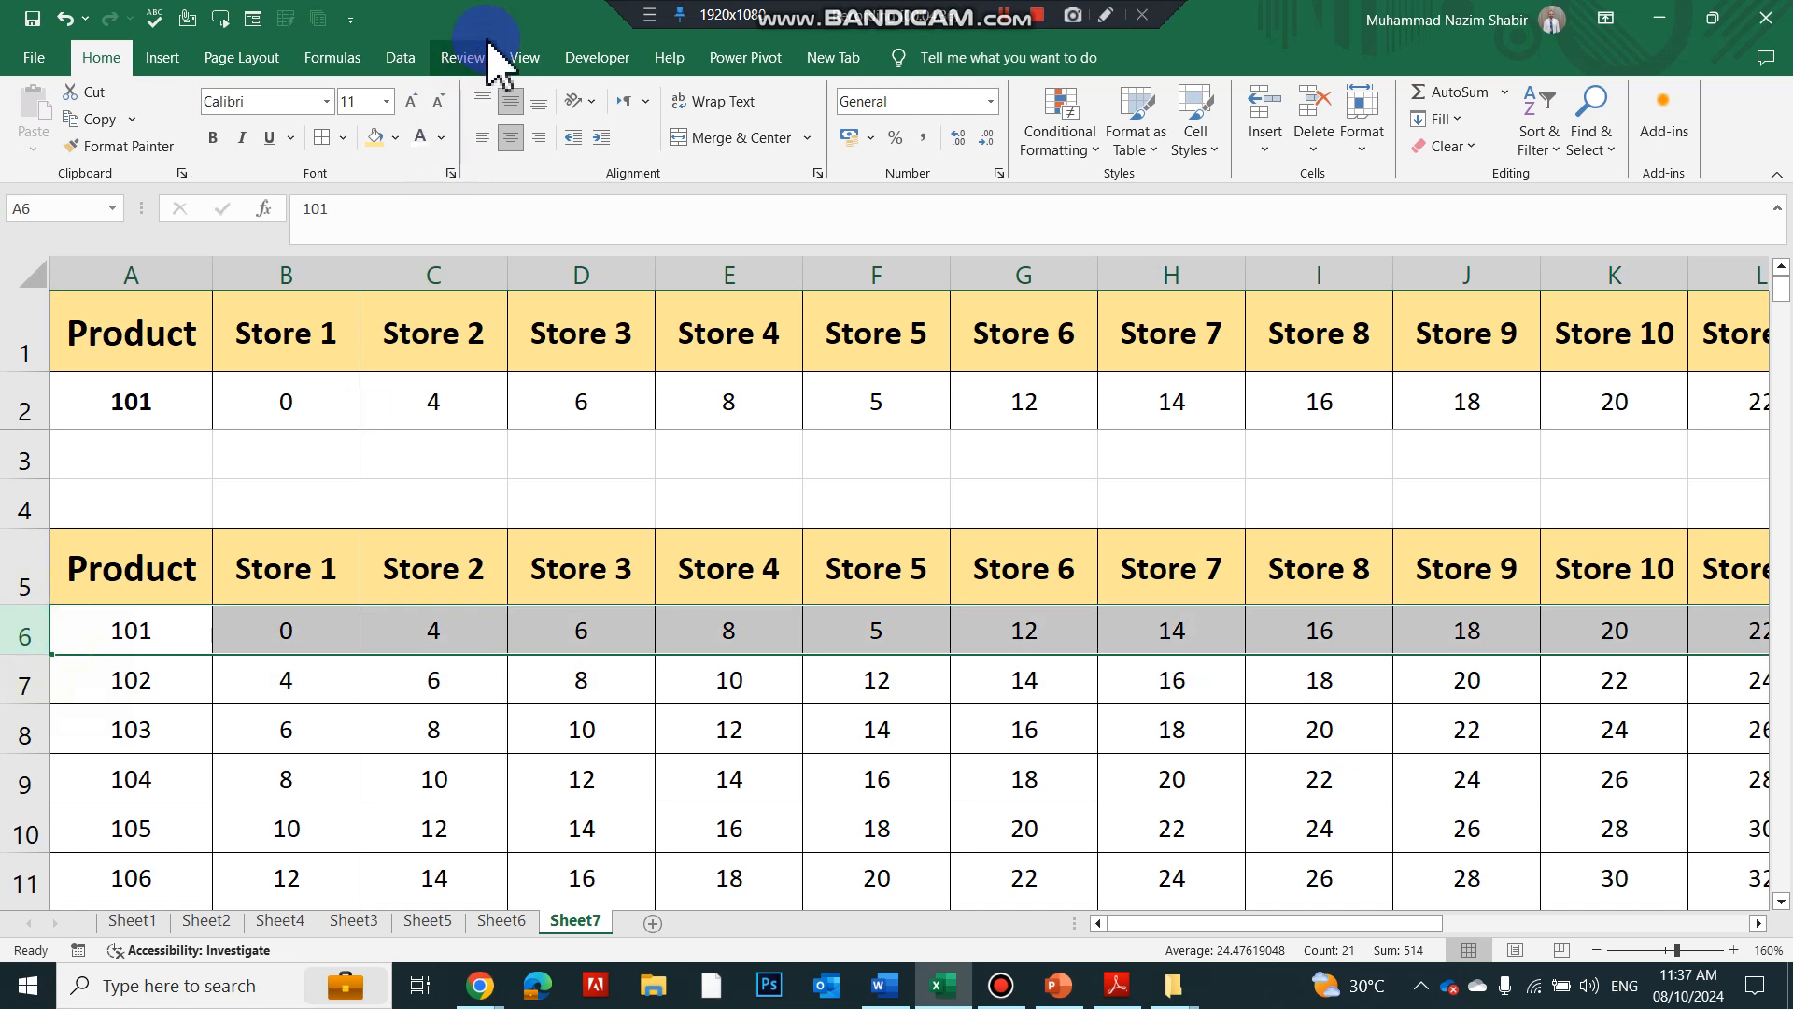
click(524, 58)
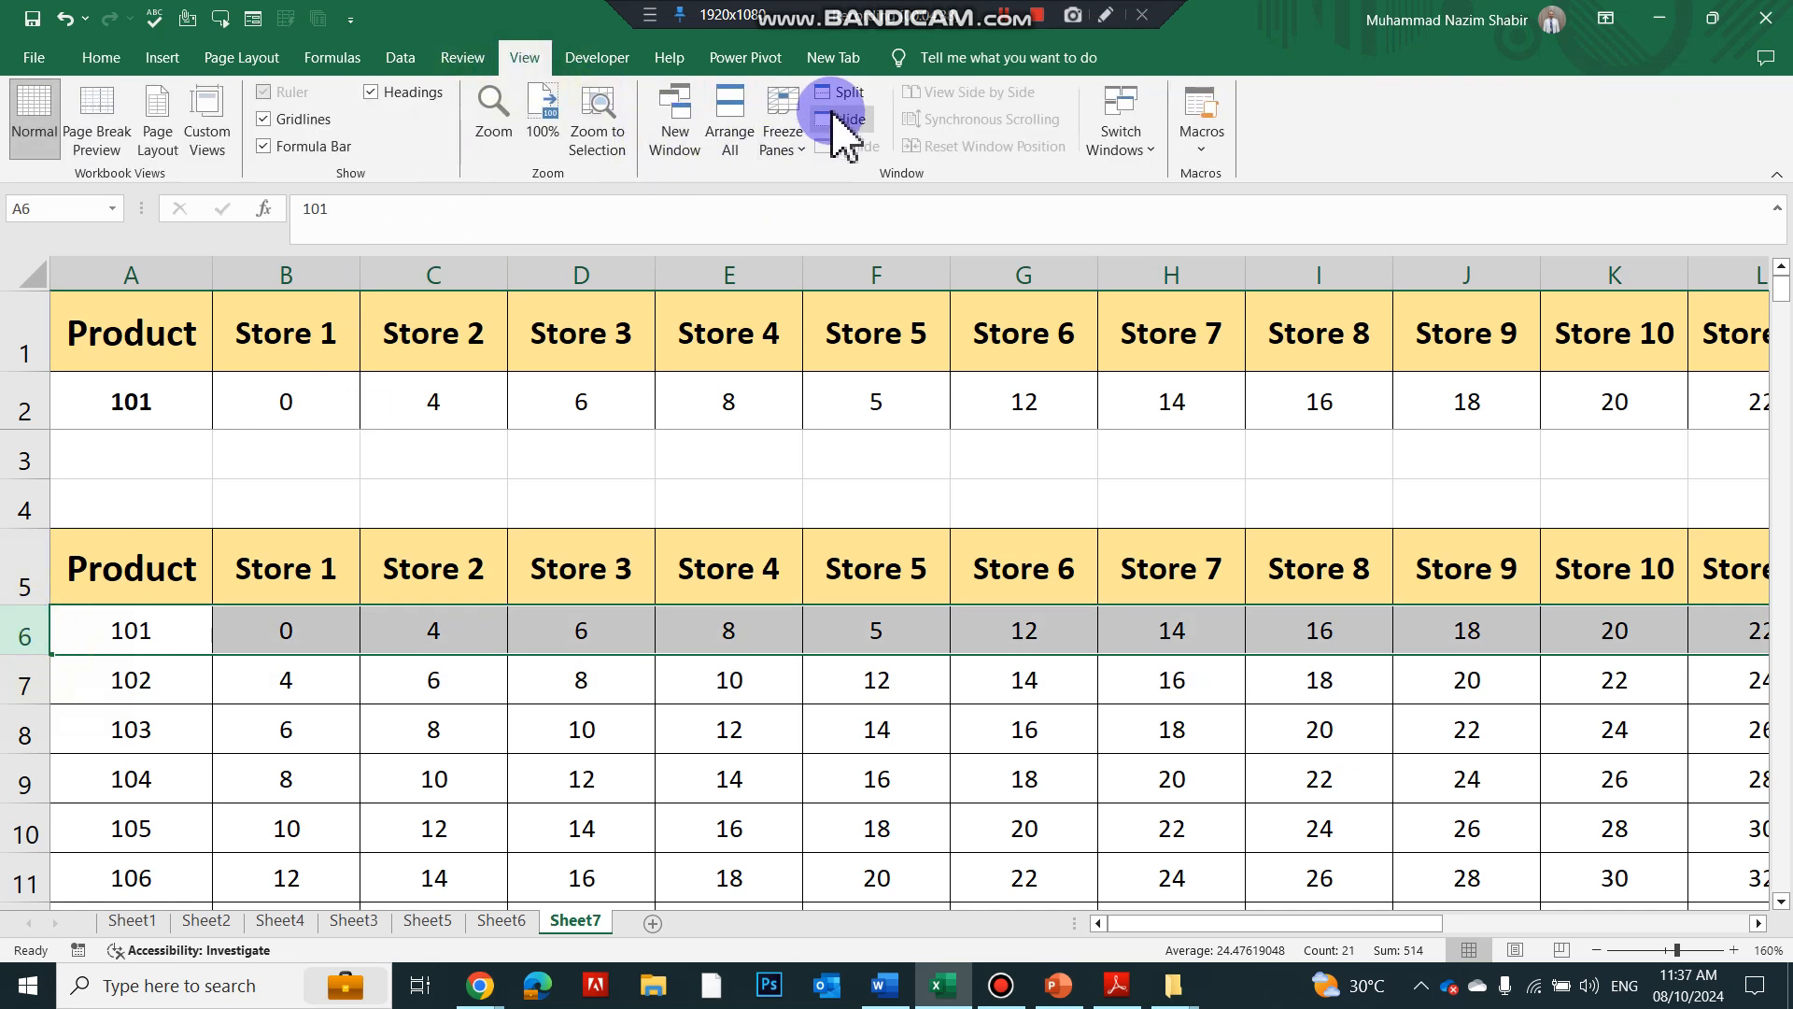
click(789, 131)
click(825, 198)
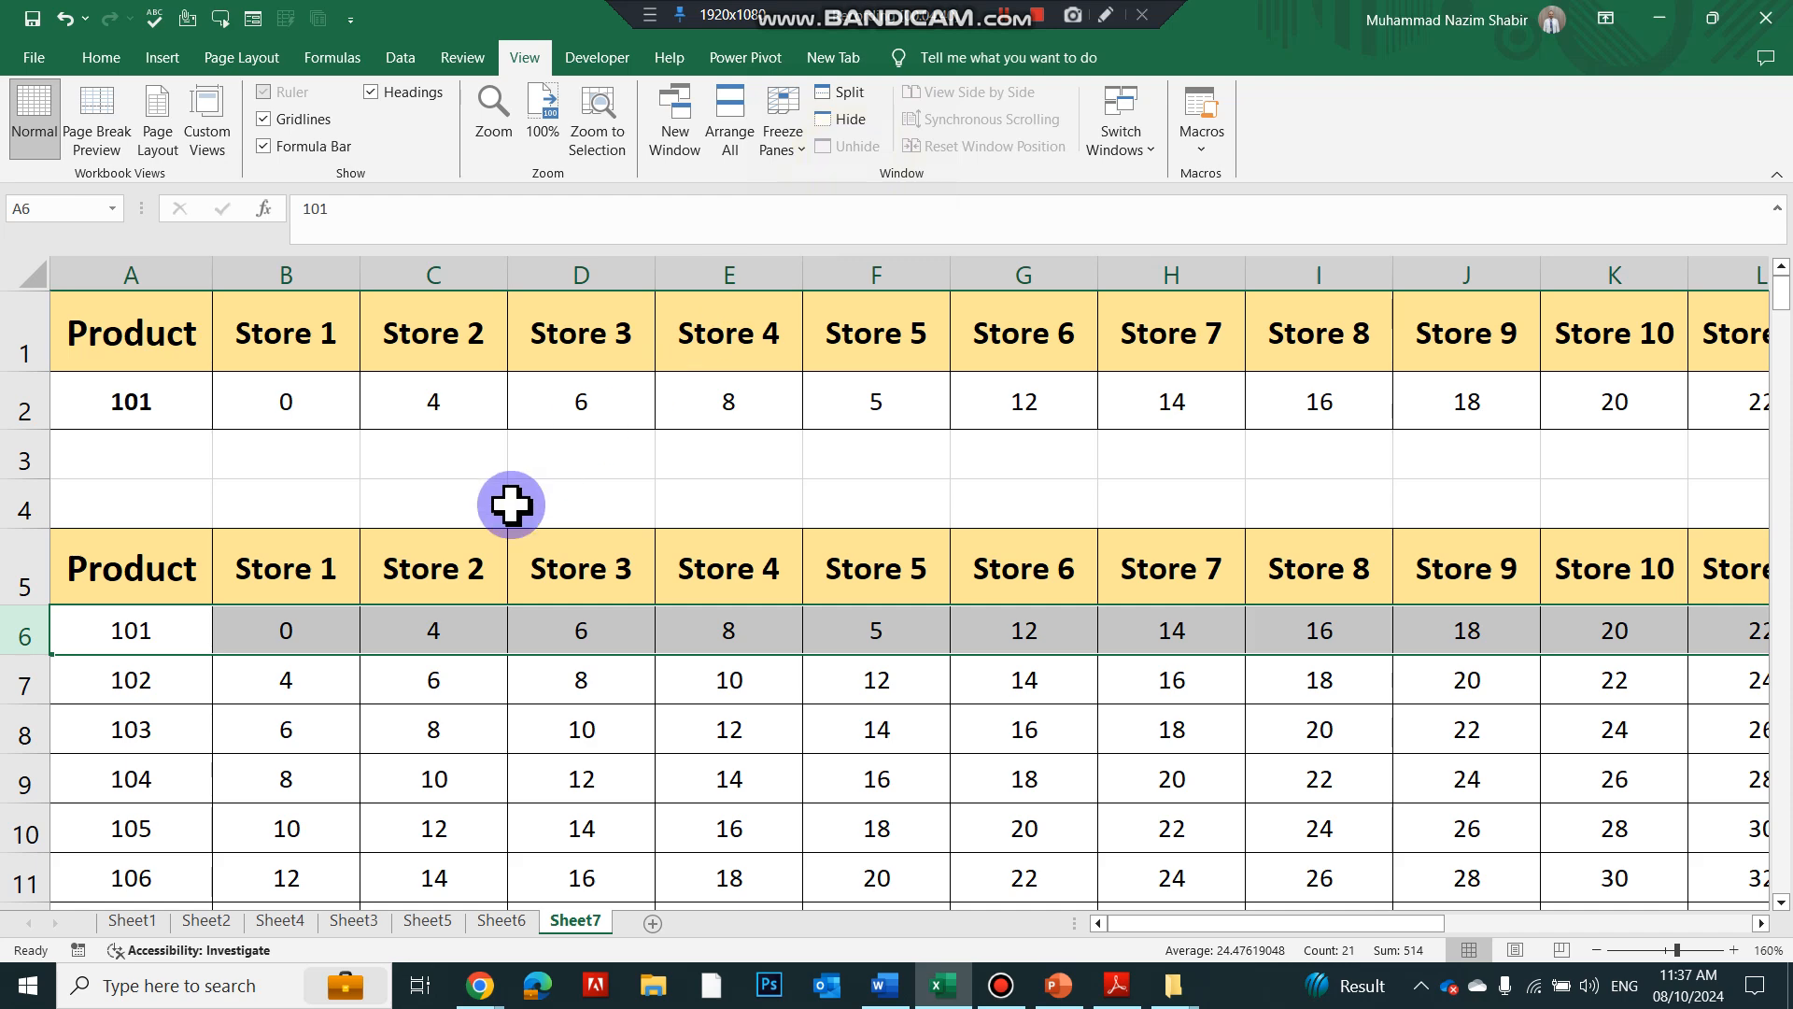
click(387, 692)
scroll(388, 692, down, 2)
scroll(389, 692, up, 2)
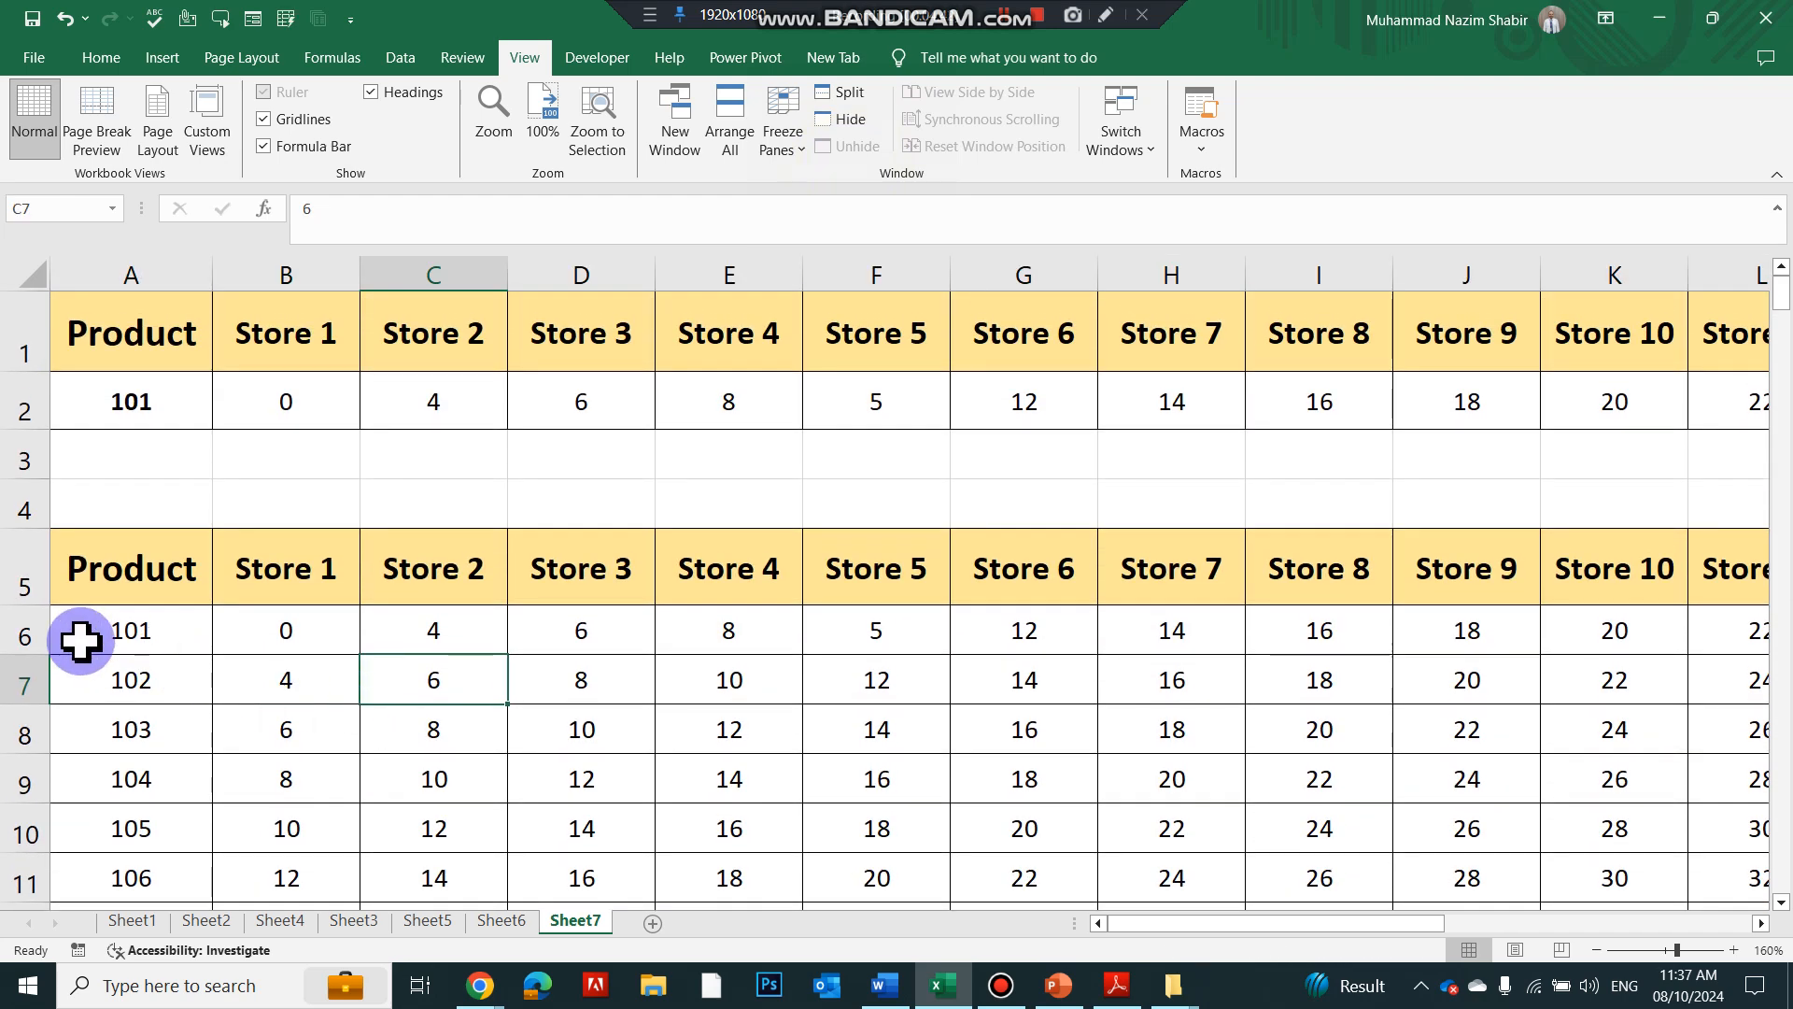
- Freeze rows 1 to 5 above product 101's row and check that the product rows scroll beneath them
click(20, 618)
click(783, 140)
click(827, 171)
click(445, 717)
scroll(464, 716, down, 3)
scroll(461, 717, up, 2)
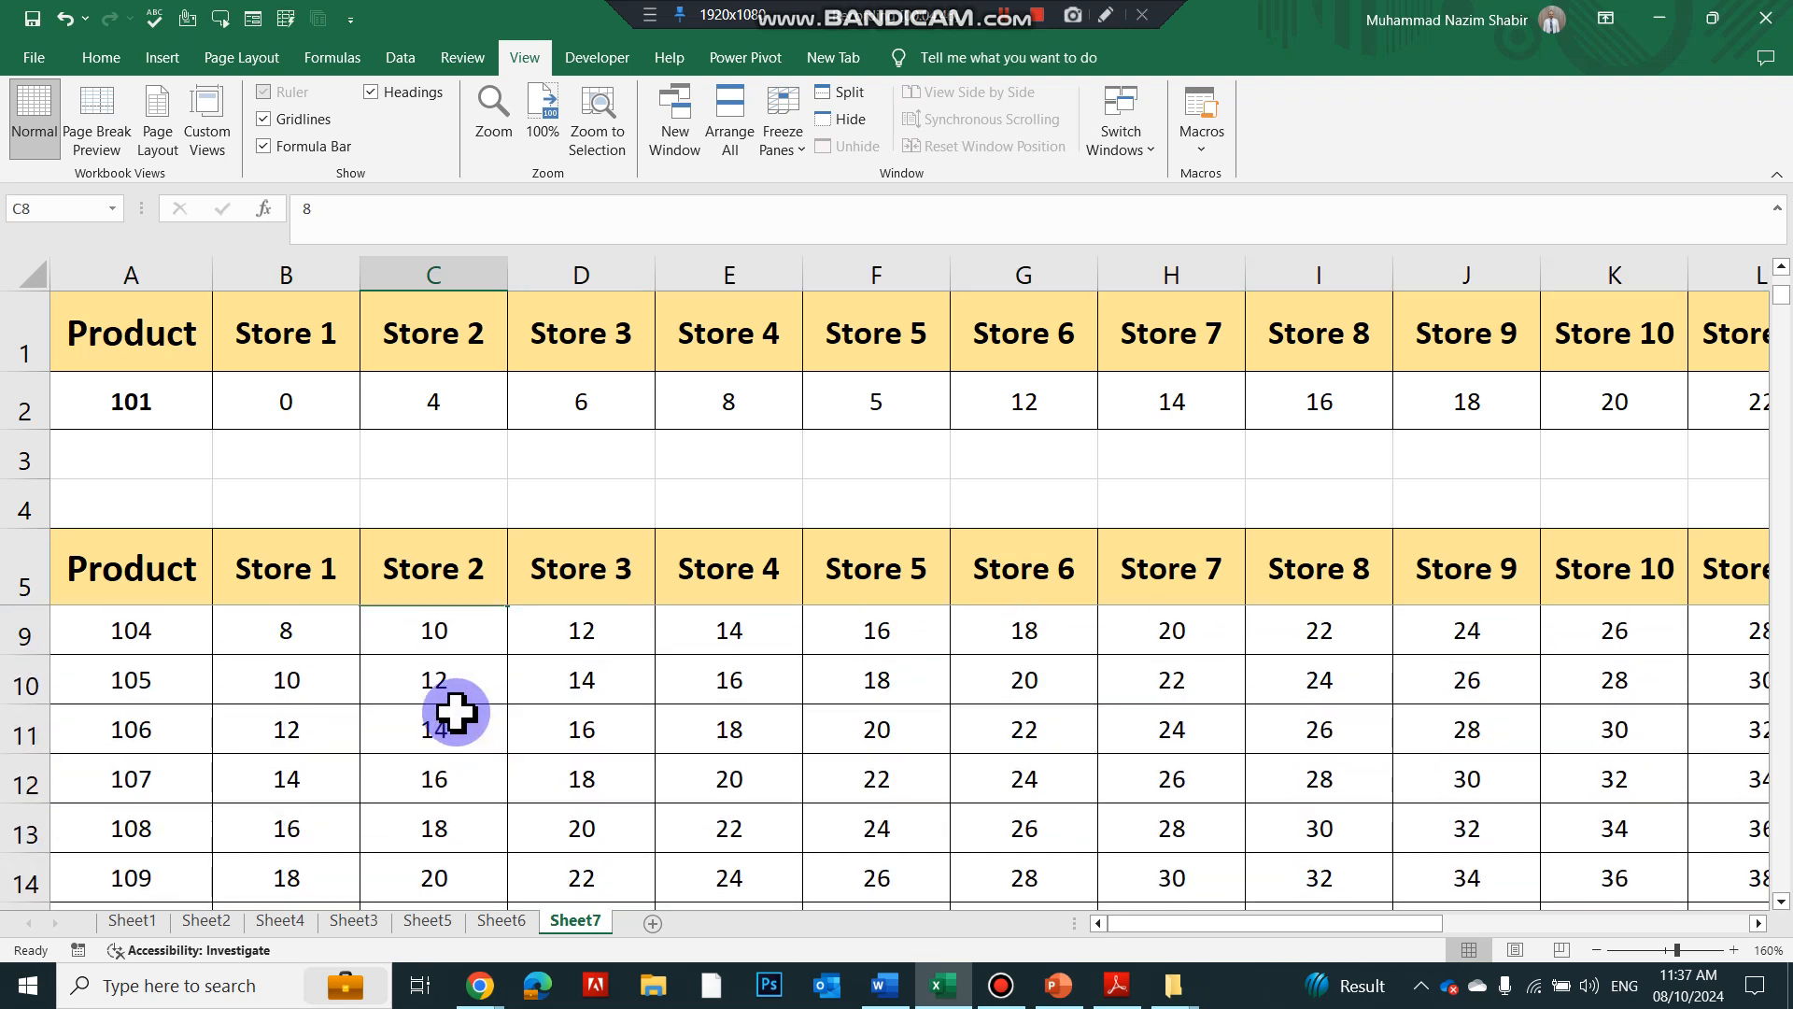
scroll(168, 681, up, 1)
- Set the product code in A2 to 135 and compare the lookup results in row 2 with product 135's values in row 40
scroll(171, 677, down, 7)
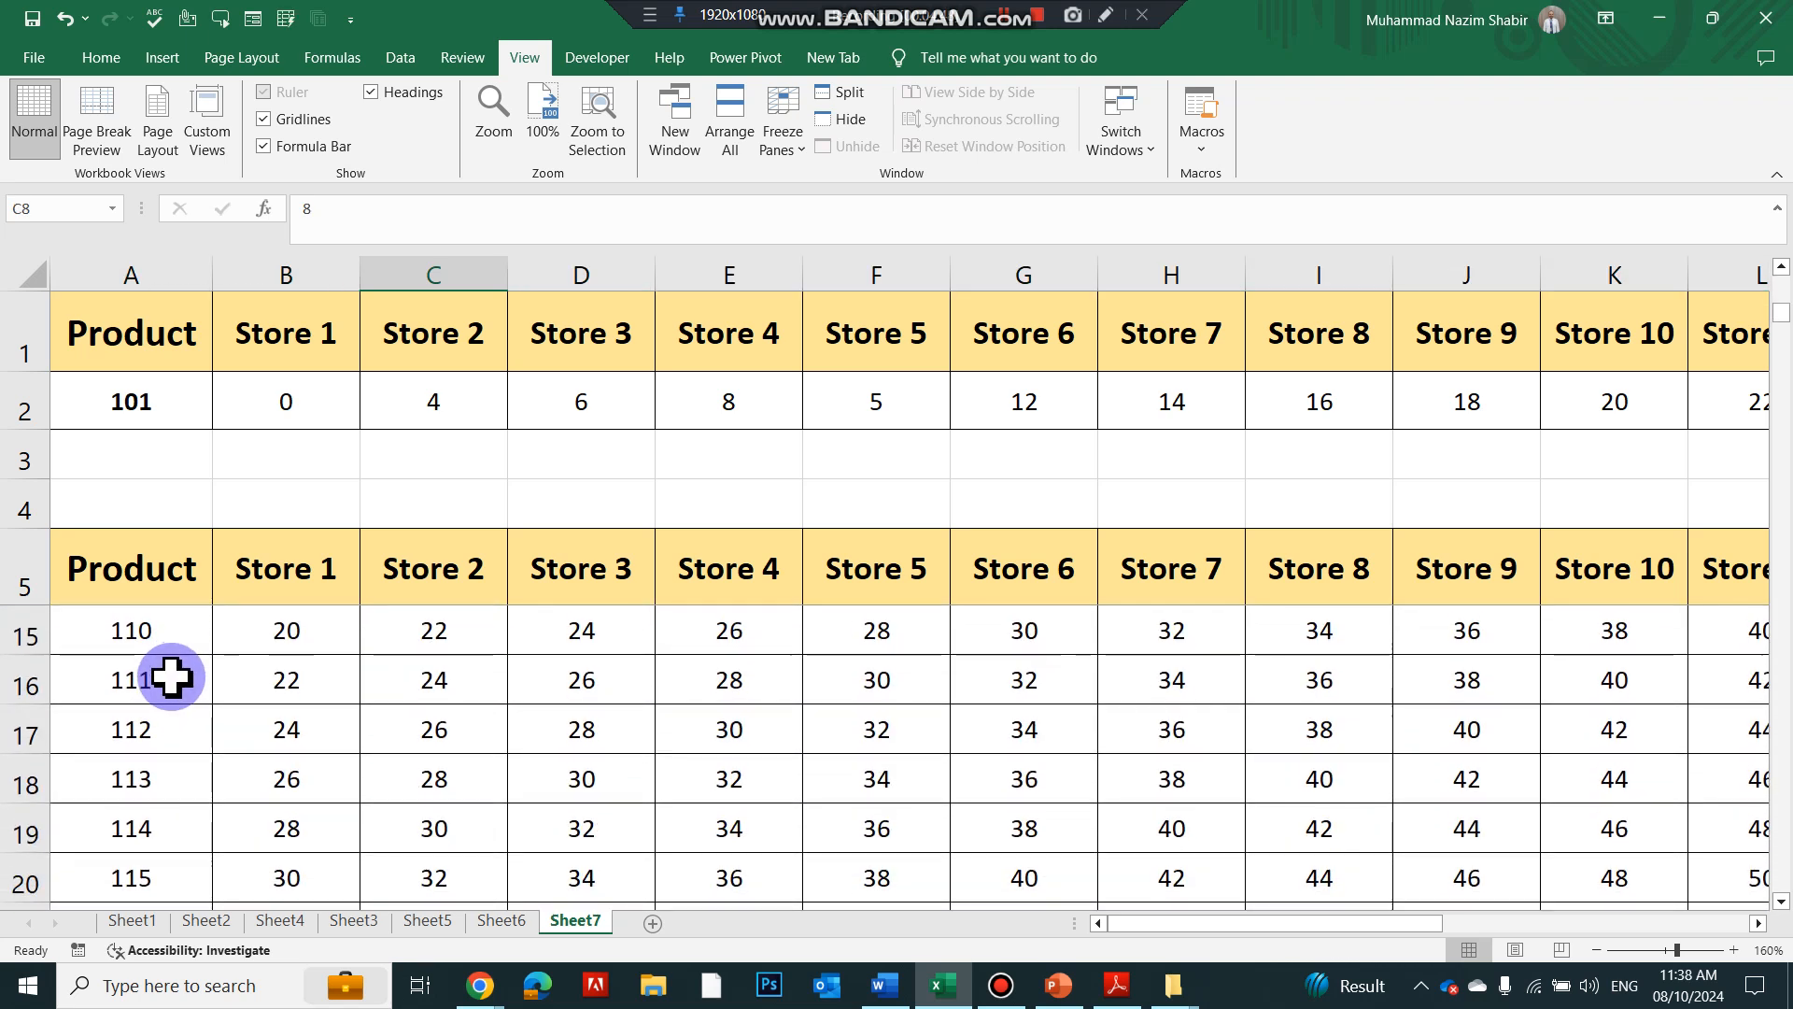
scroll(171, 677, down, 4)
click(154, 680)
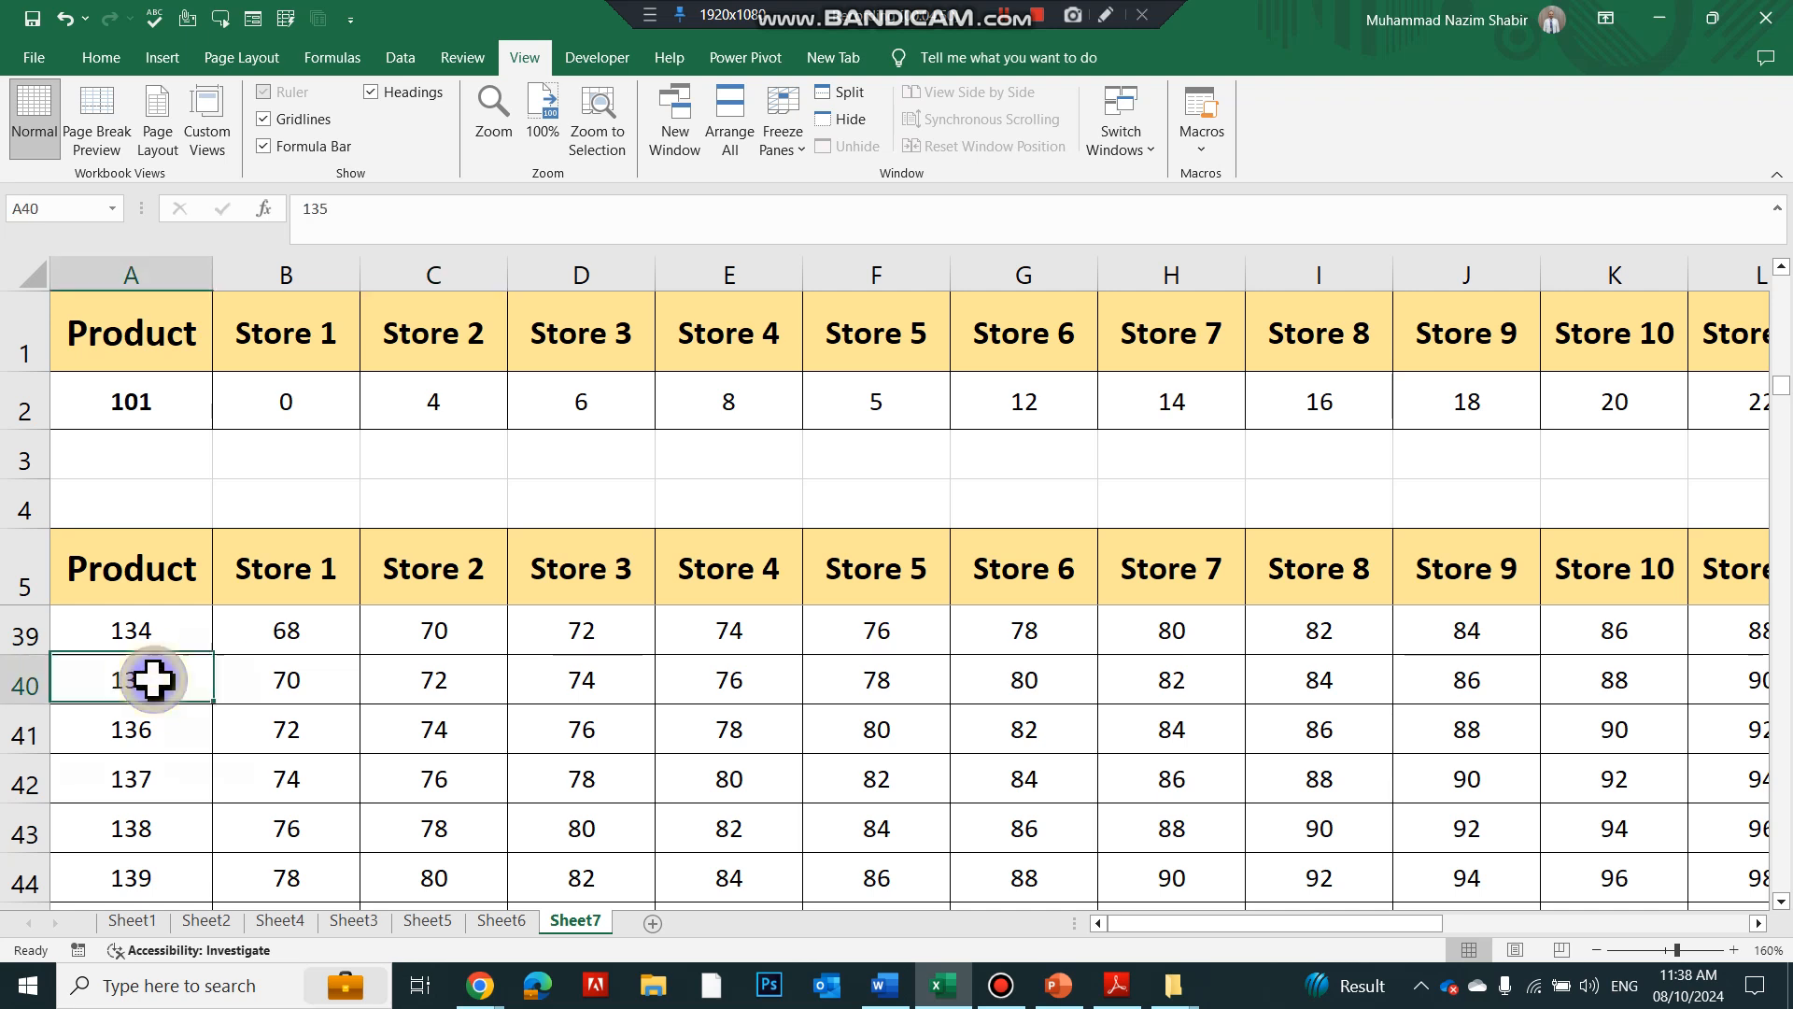
click(166, 402)
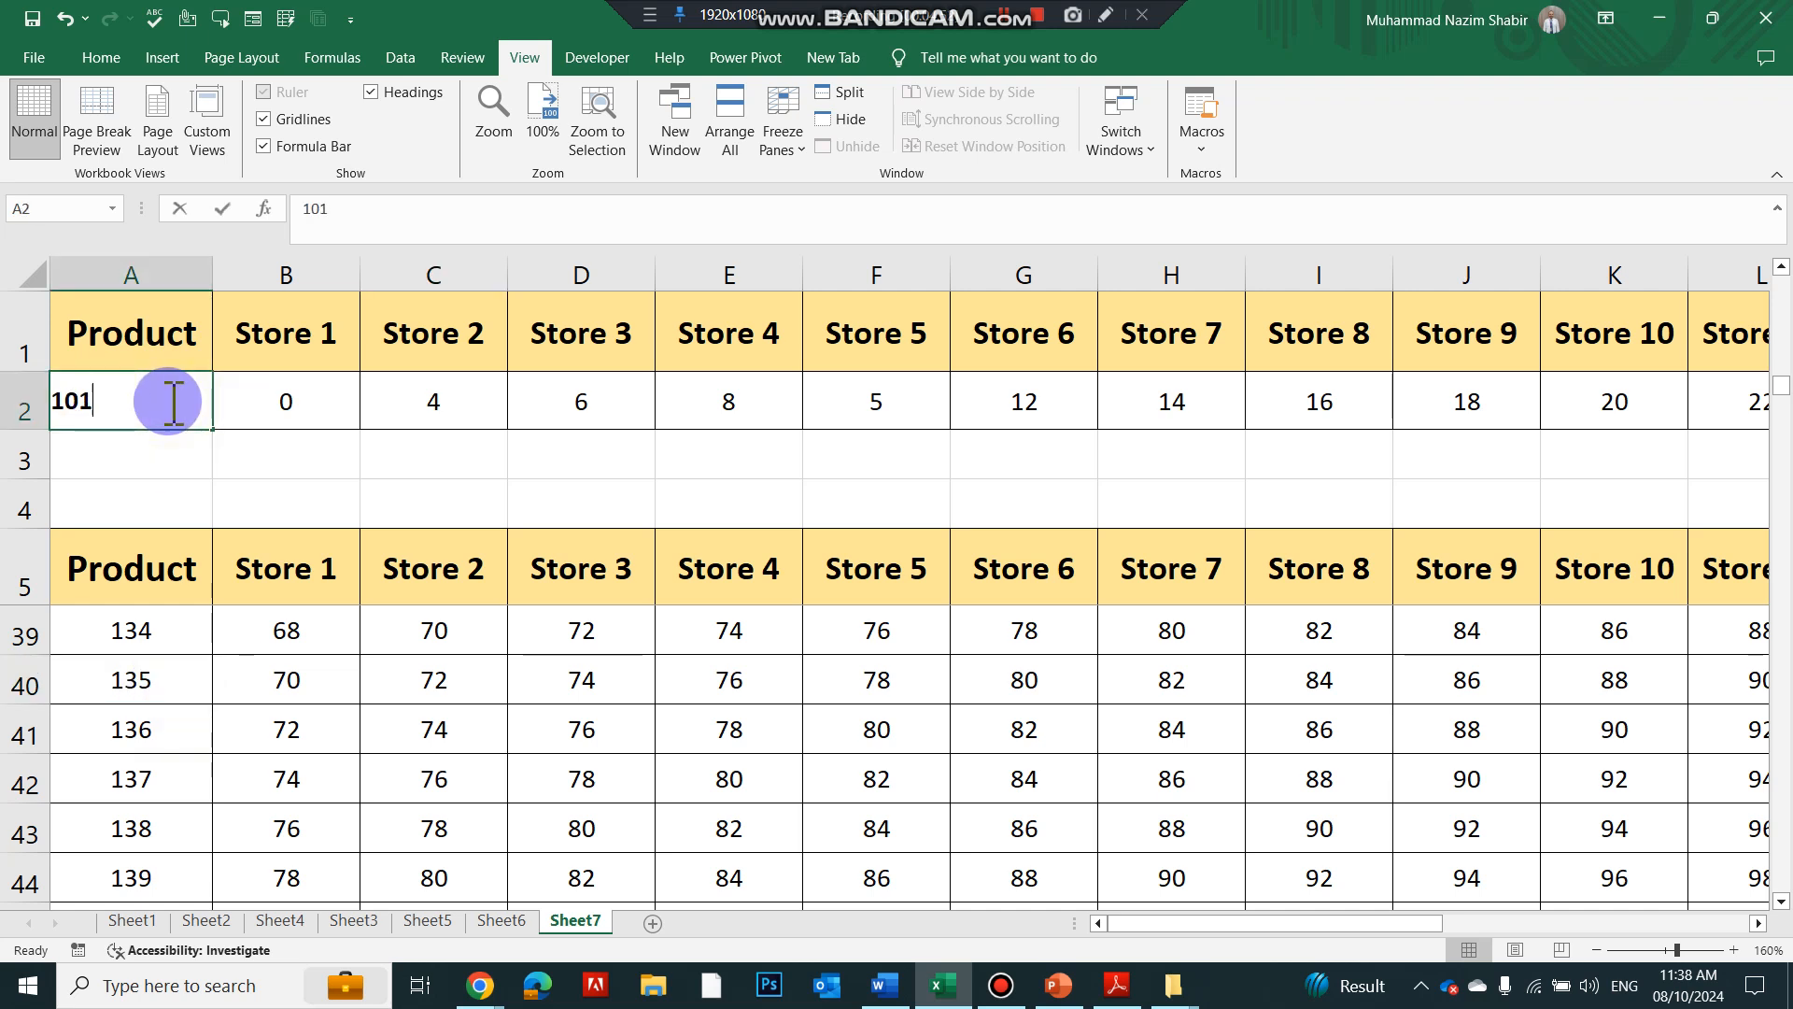
text(135)
key(Return)
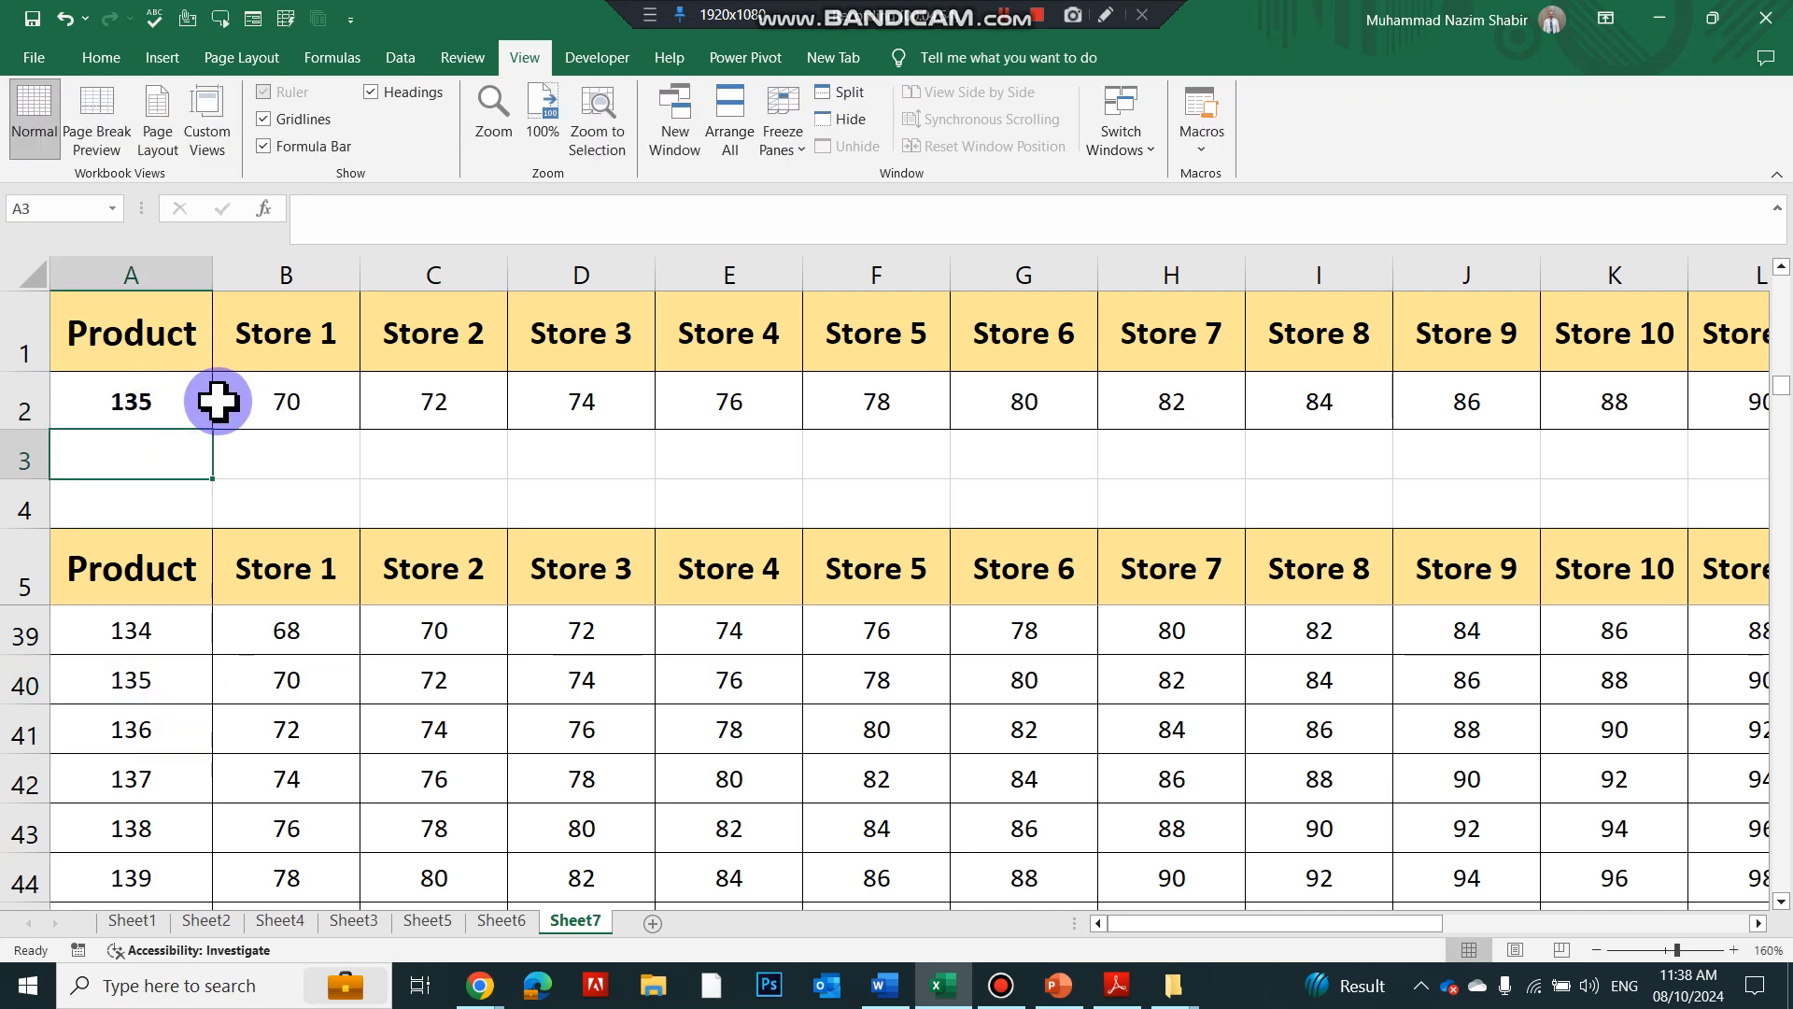
drag(312, 404, 581, 416)
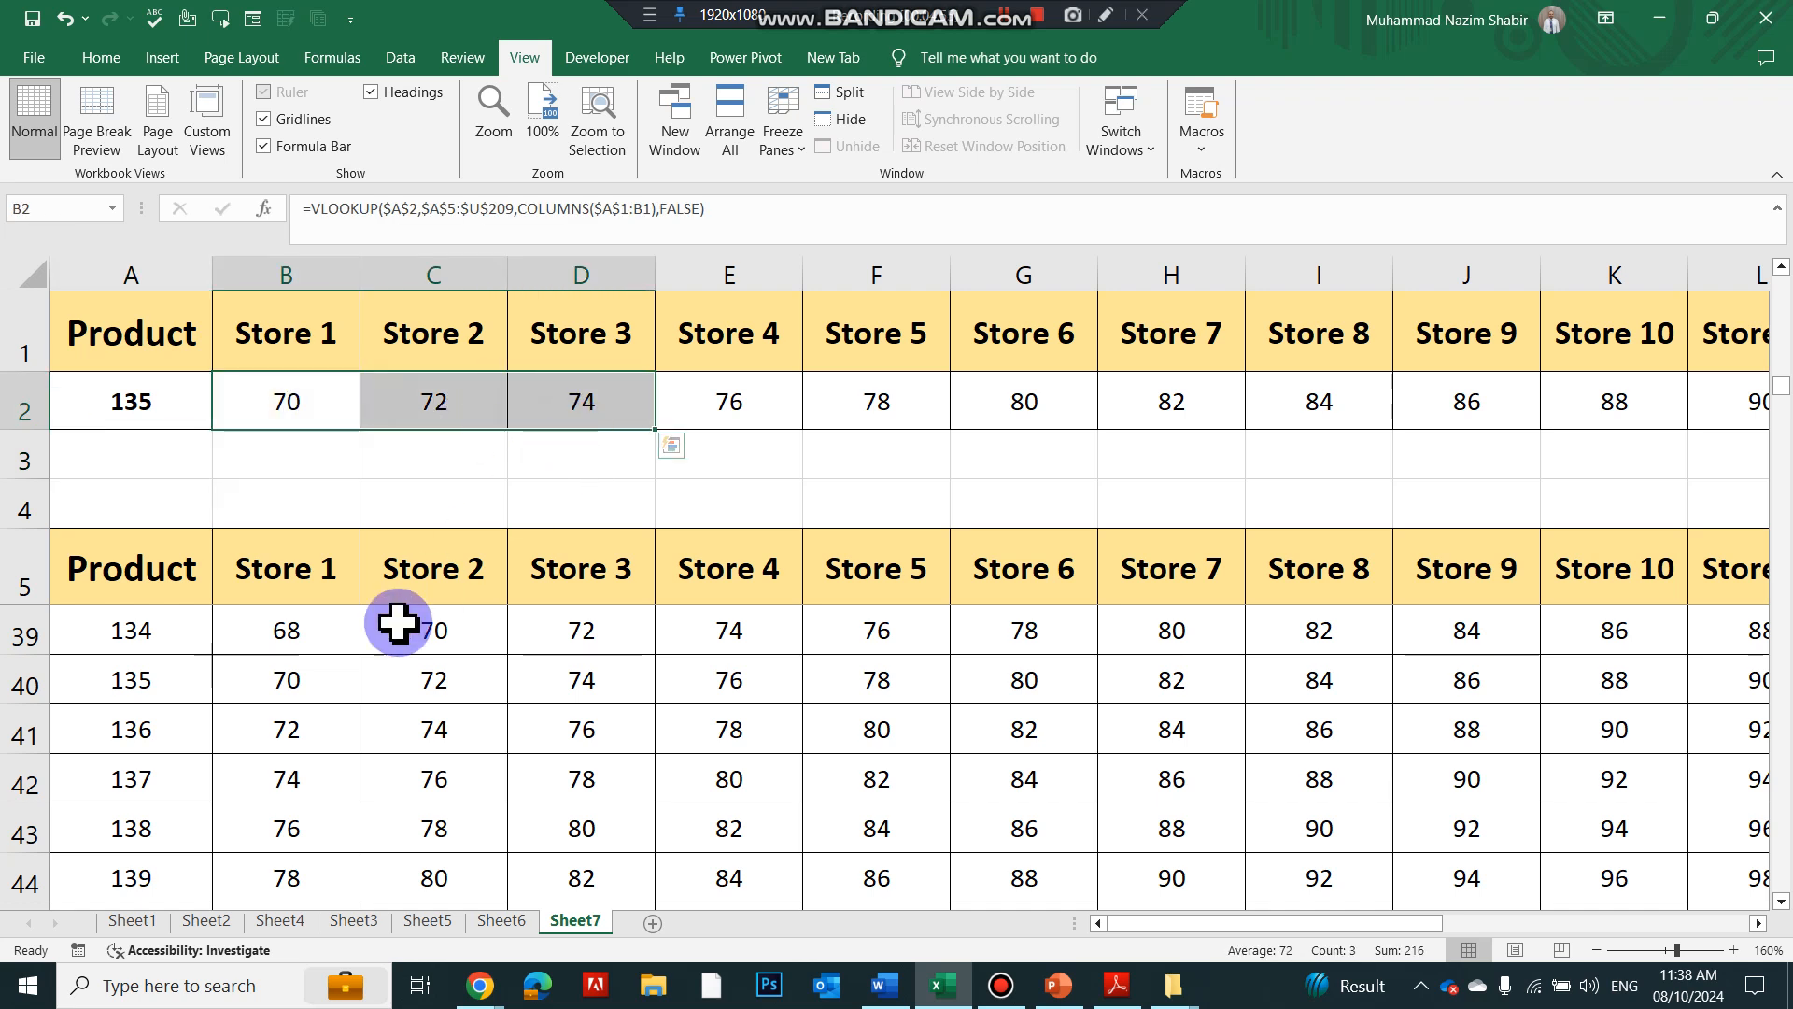
click(311, 679)
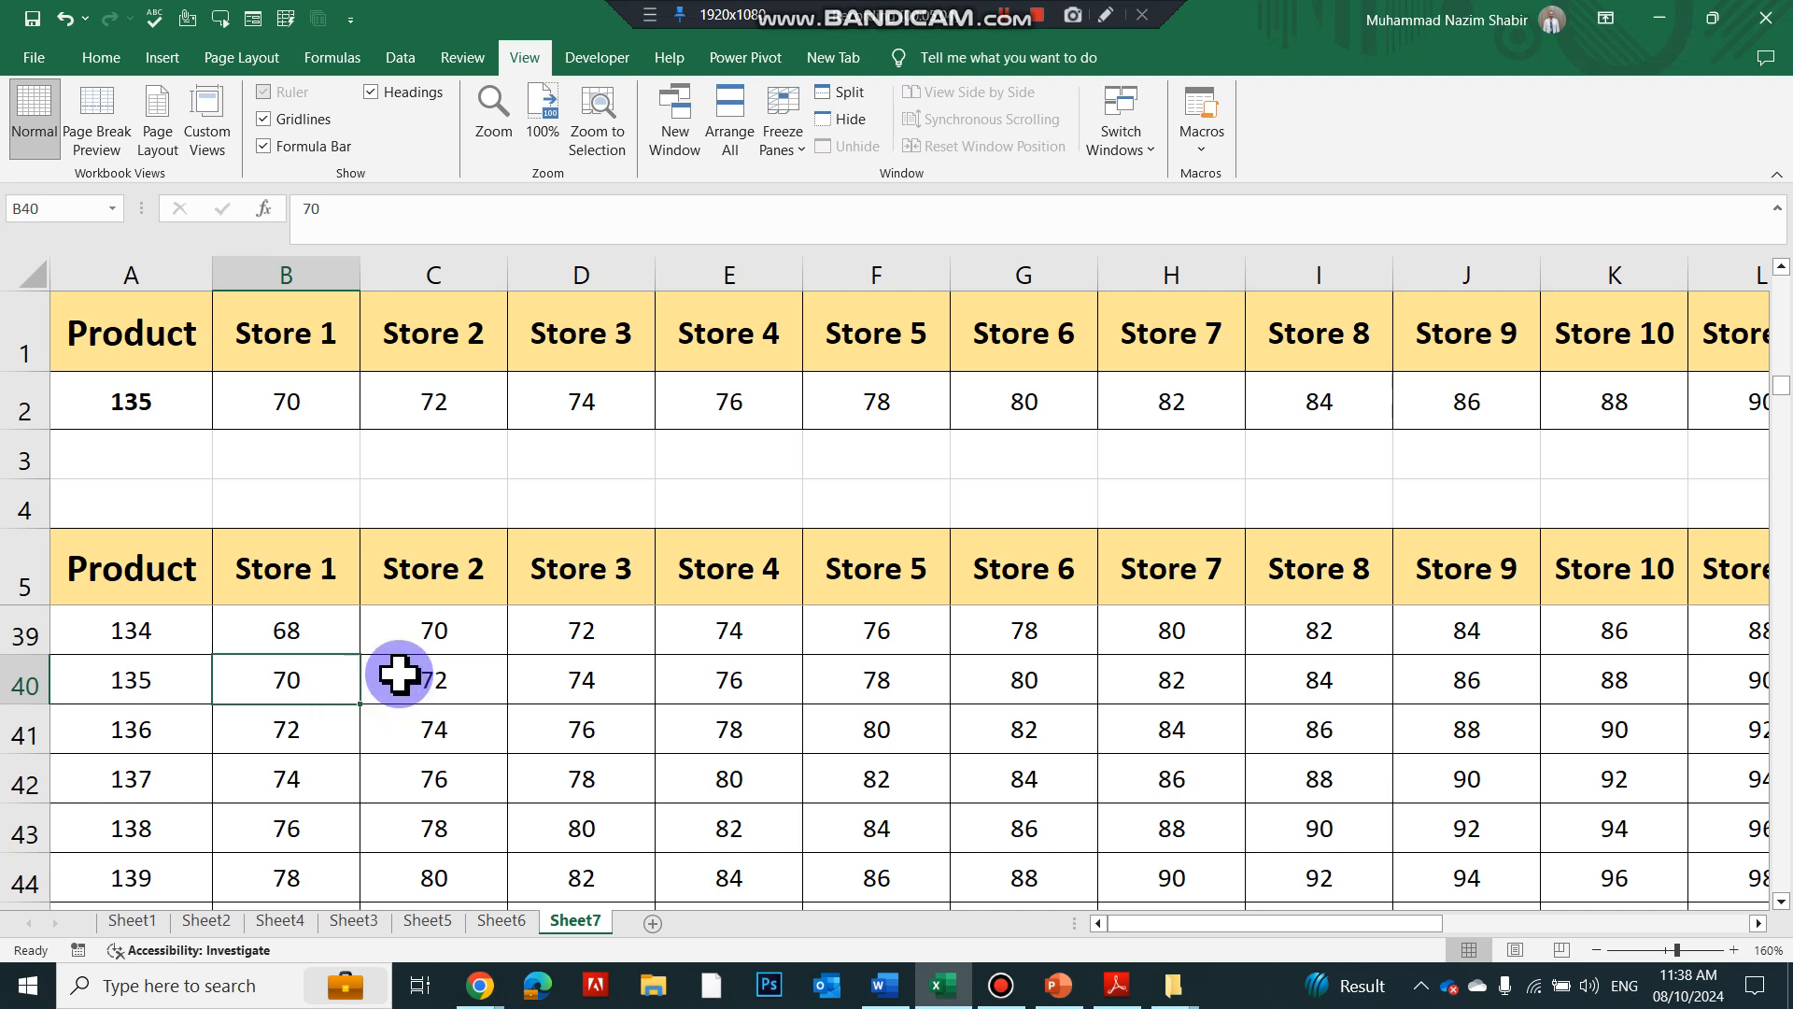
click(583, 699)
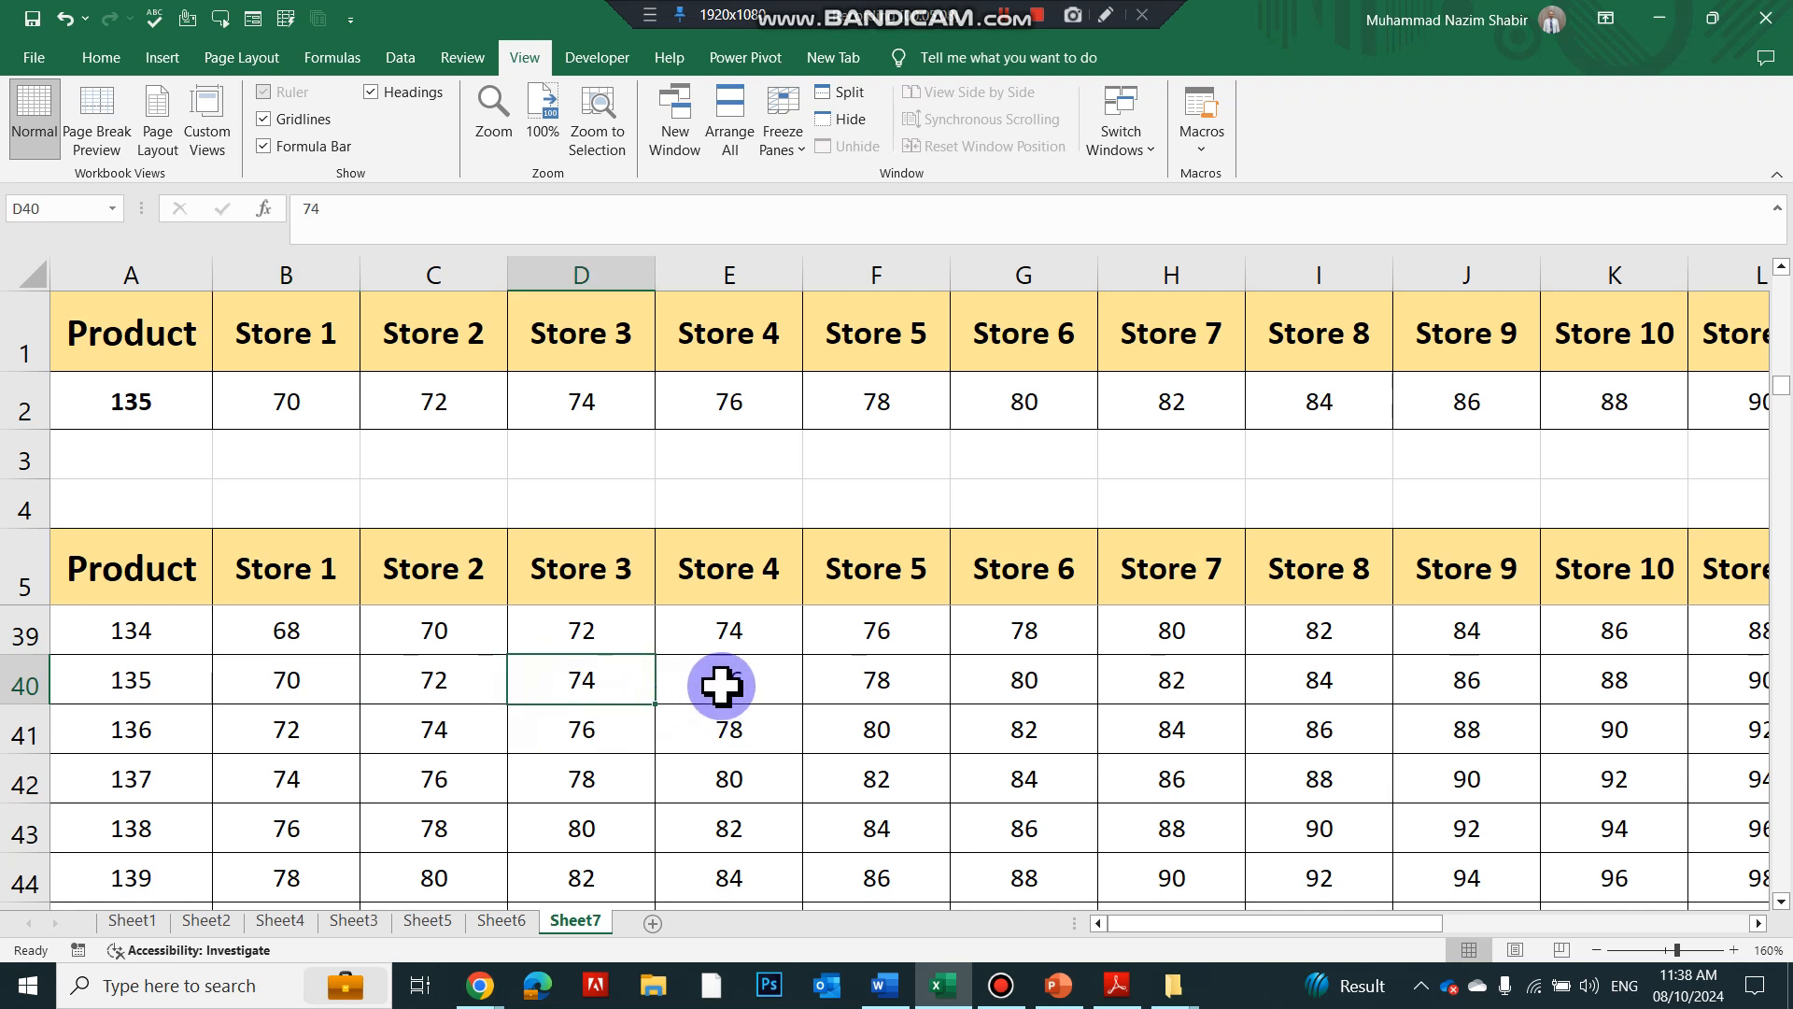
click(710, 687)
scroll(402, 783, up, 5)
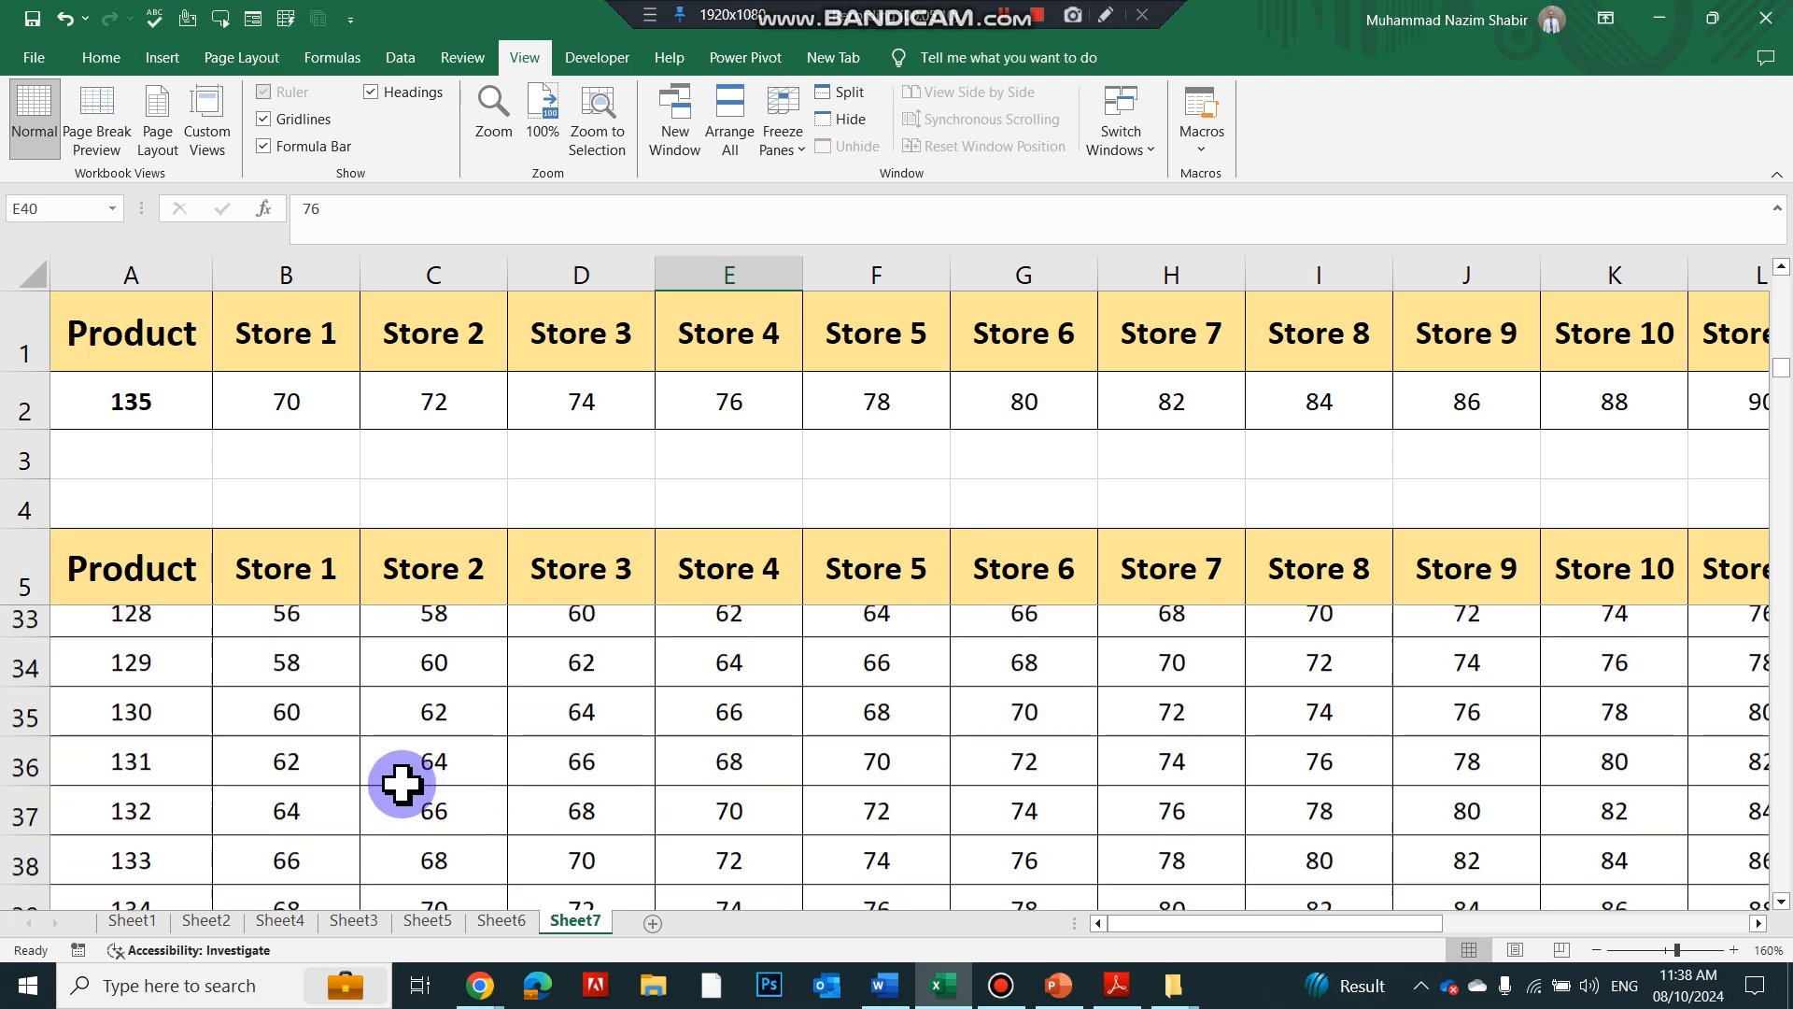
- Set the product code in A2 to 140 to test the lookup
click(169, 394)
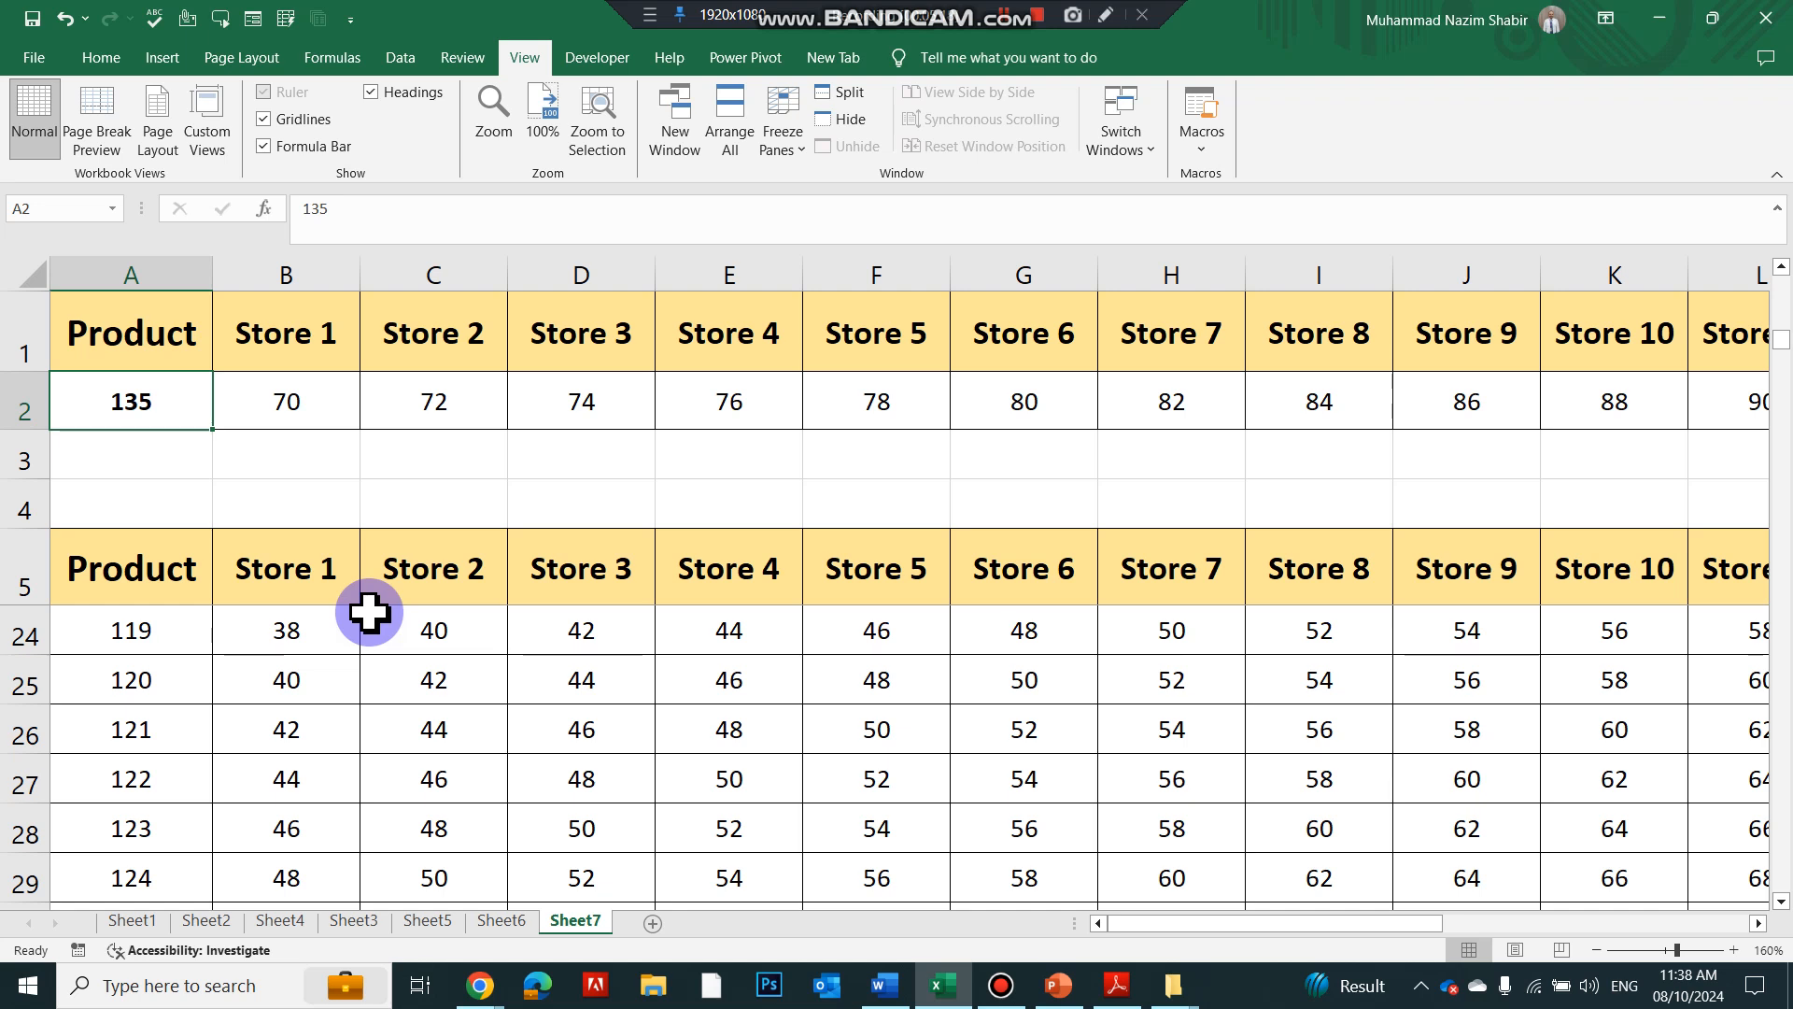
text(140)
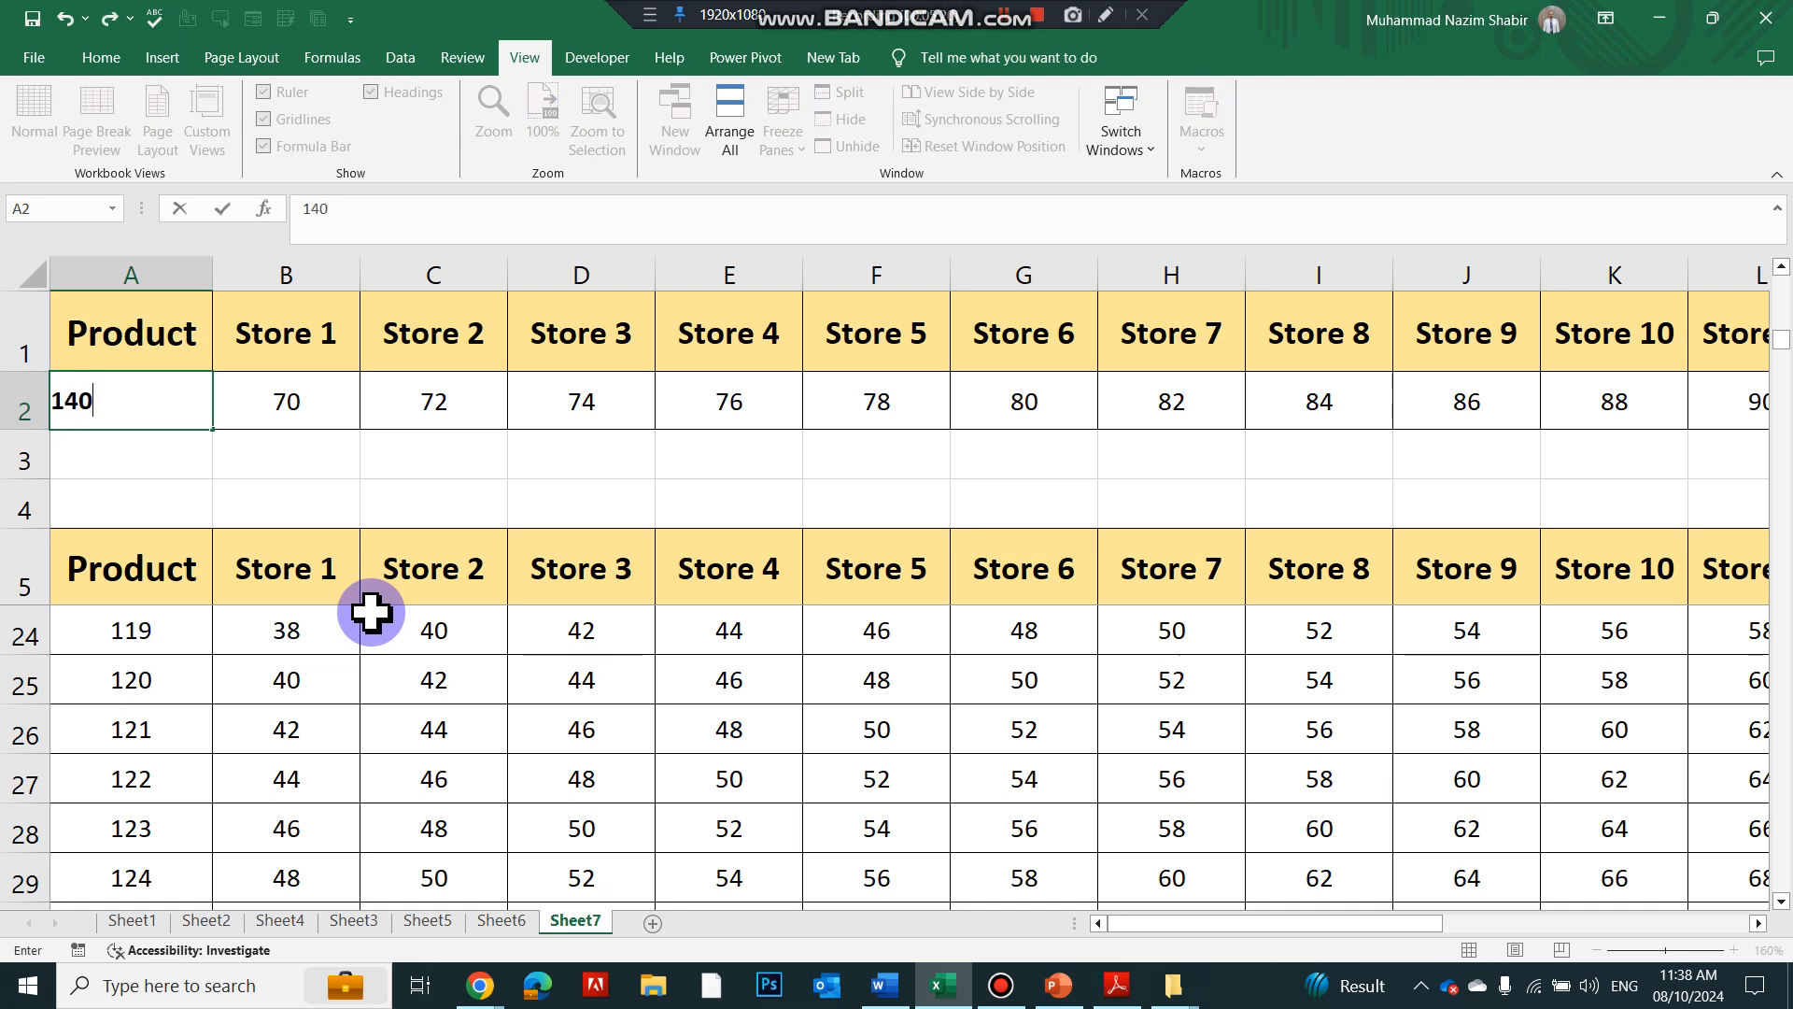
key(Return)
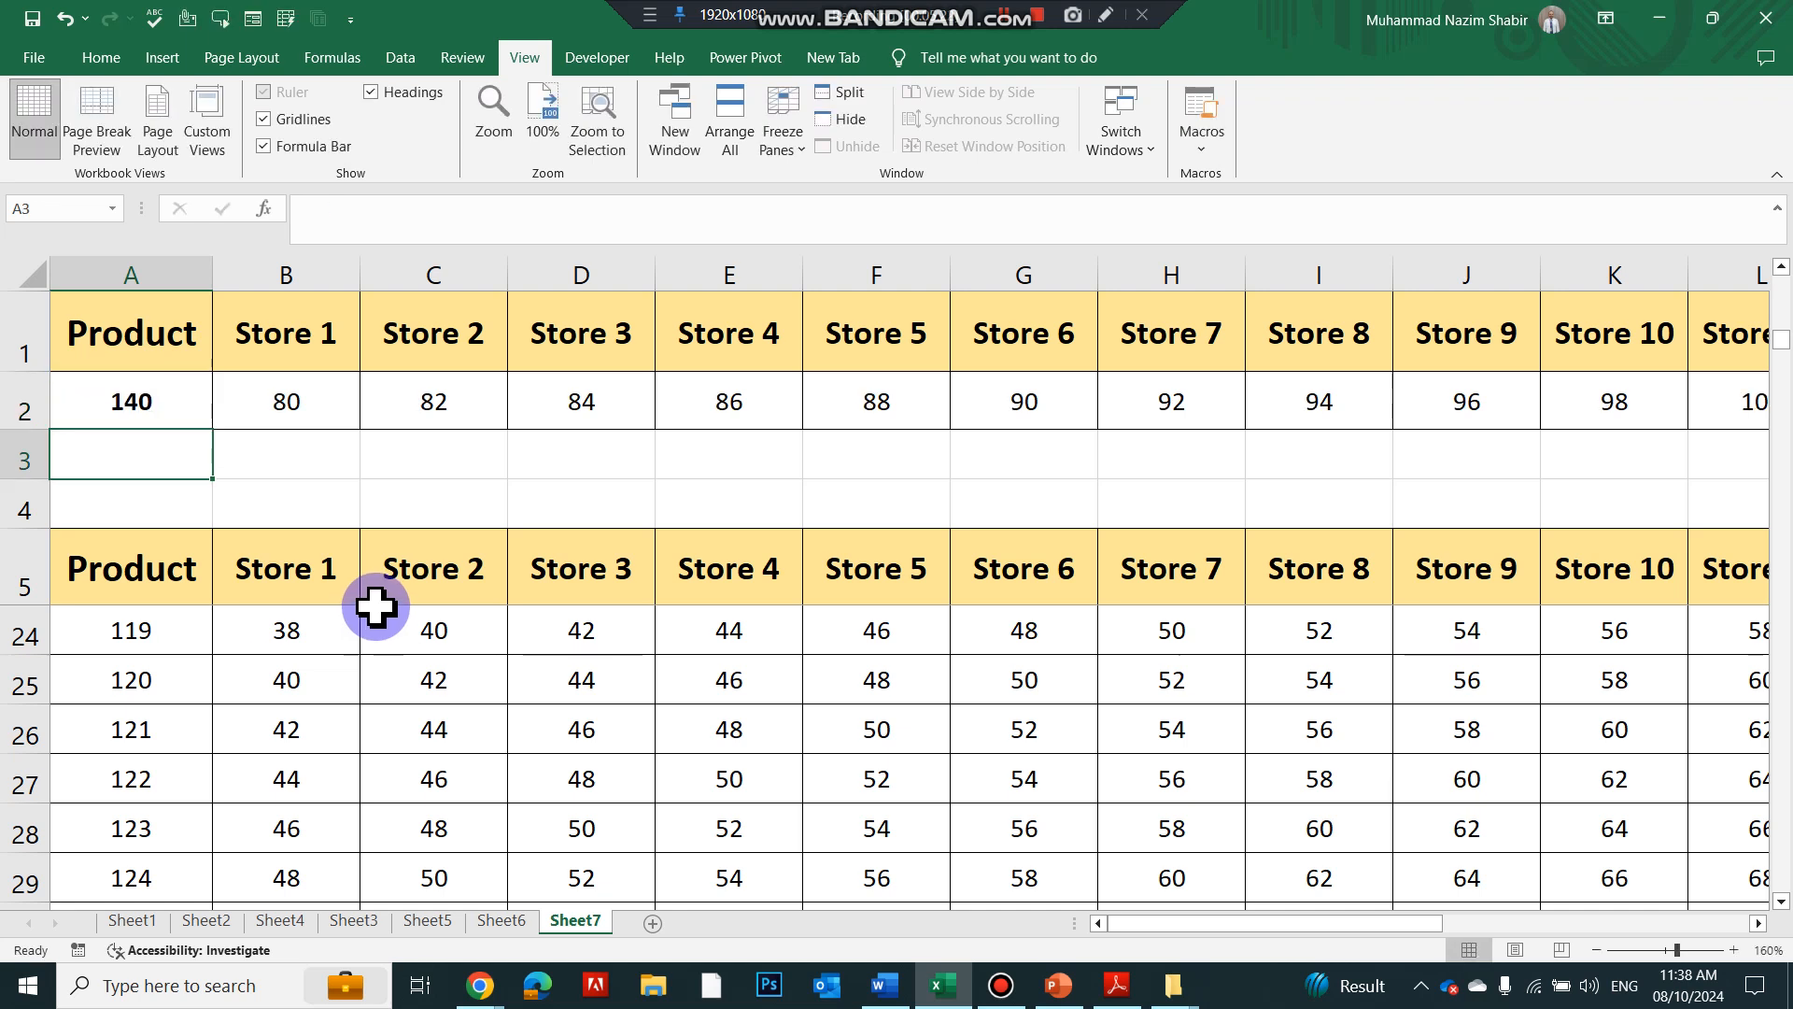
- Set the product code in A2 to 155 and view the lookup results across more stores at 100% zoom
click(181, 402)
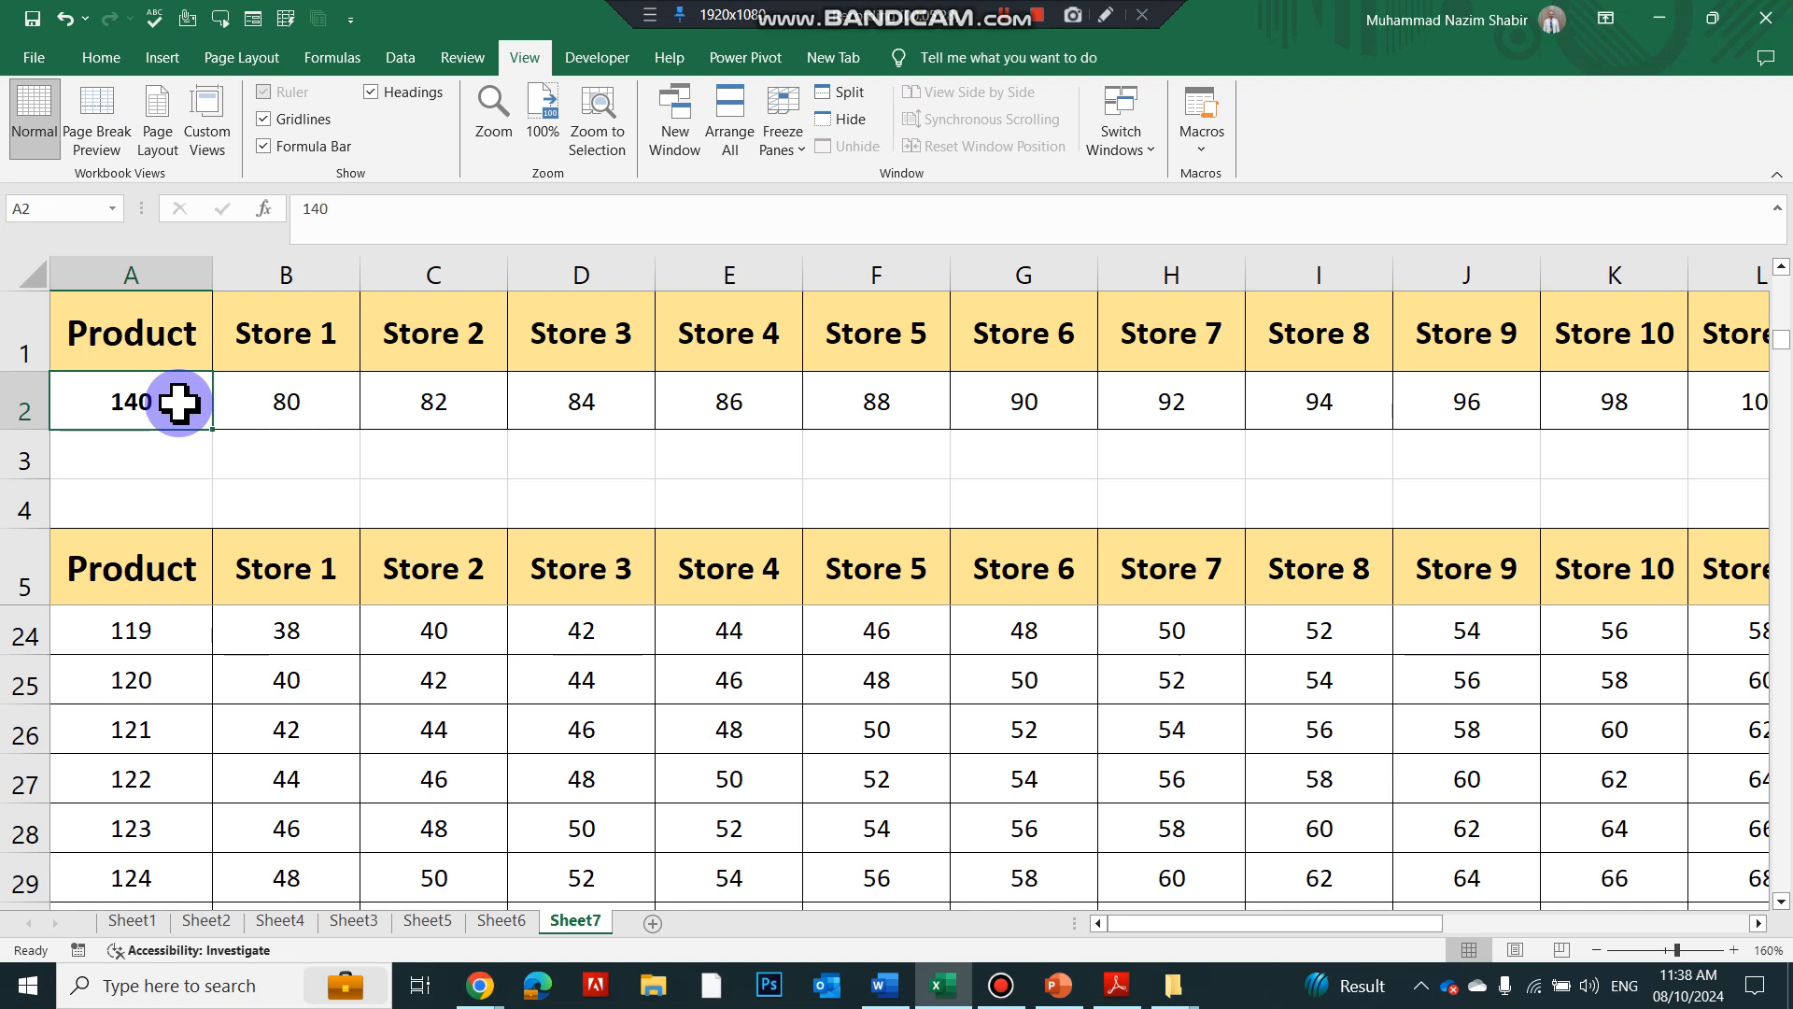
click(144, 444)
click(152, 400)
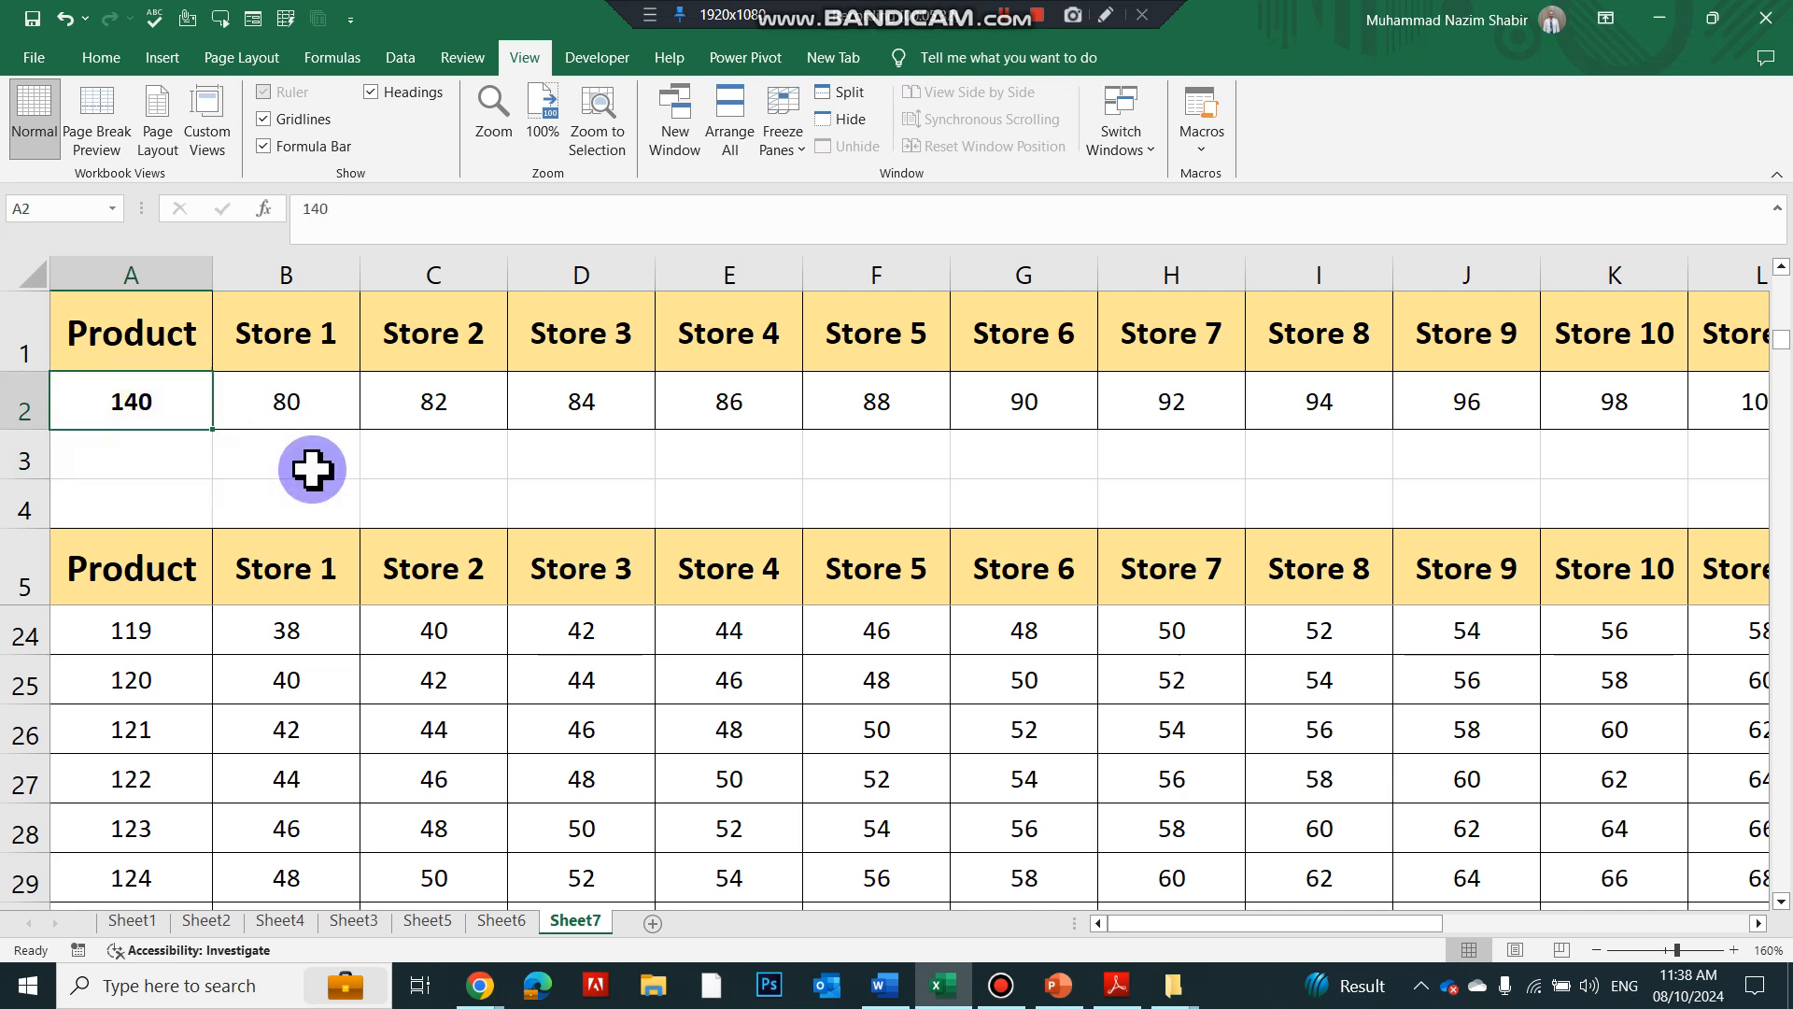
text(155)
key(Return)
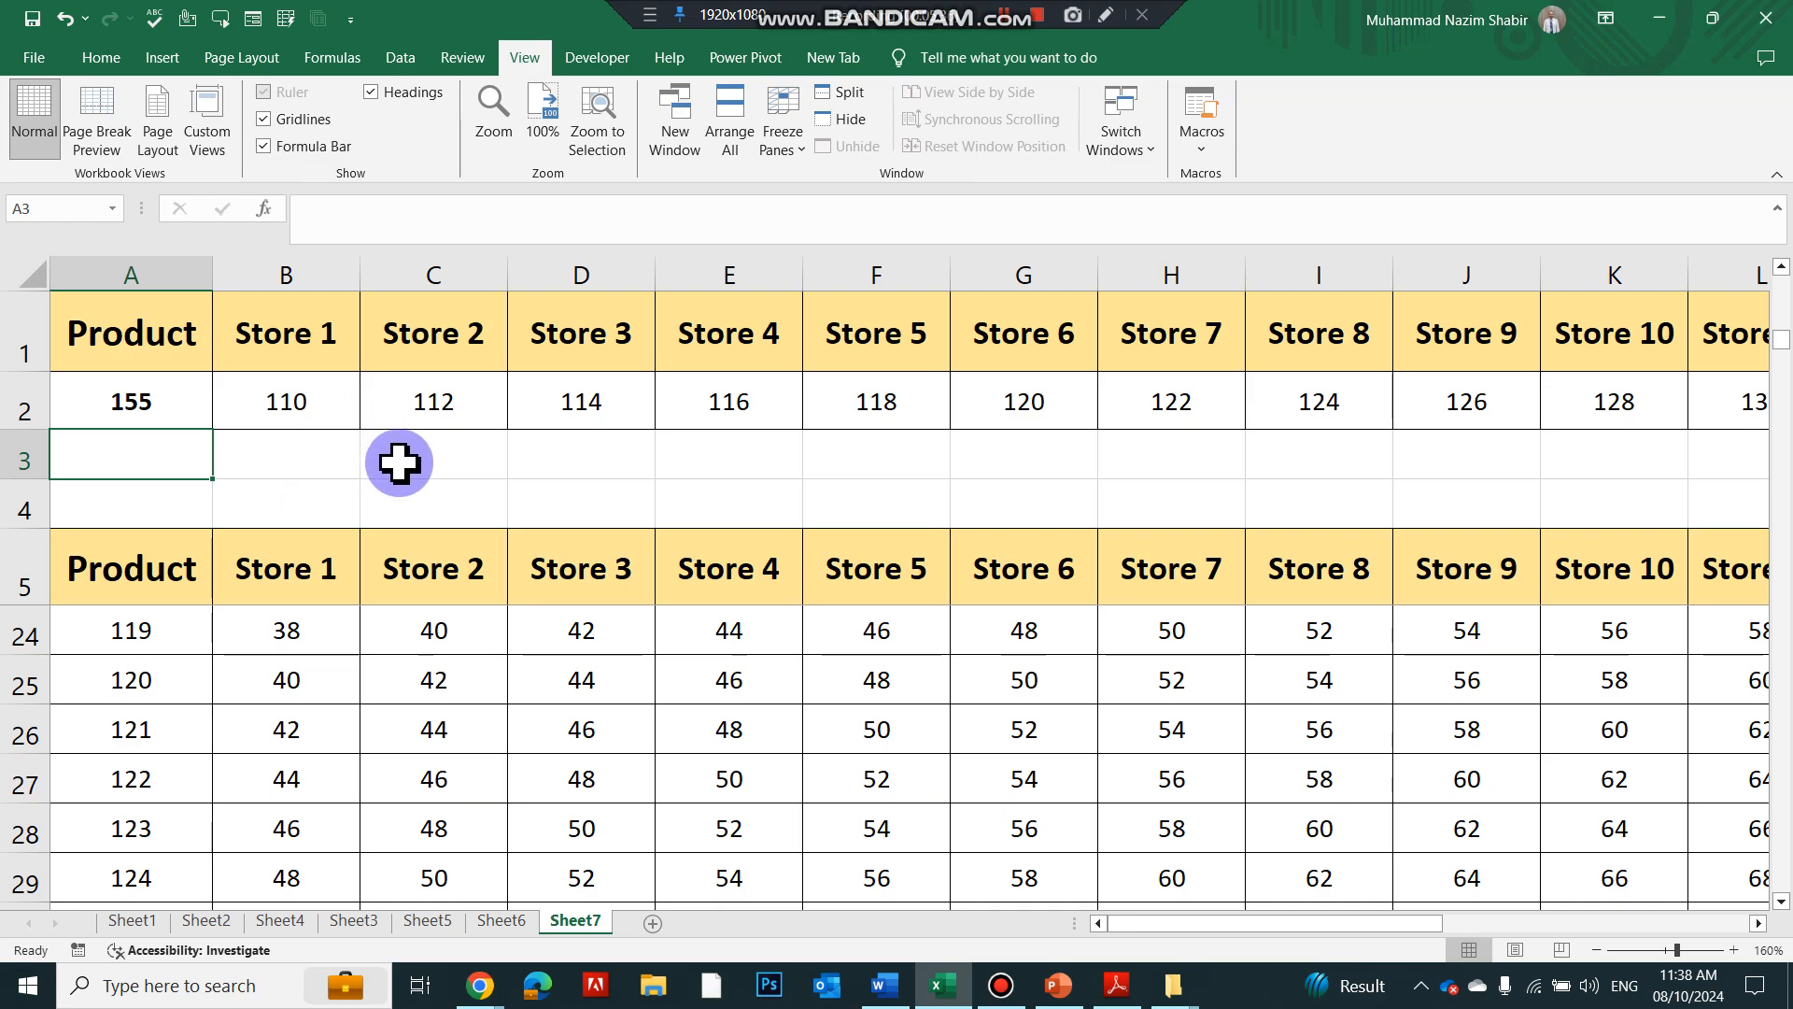
ctrl+scroll(395, 477, down, 6)
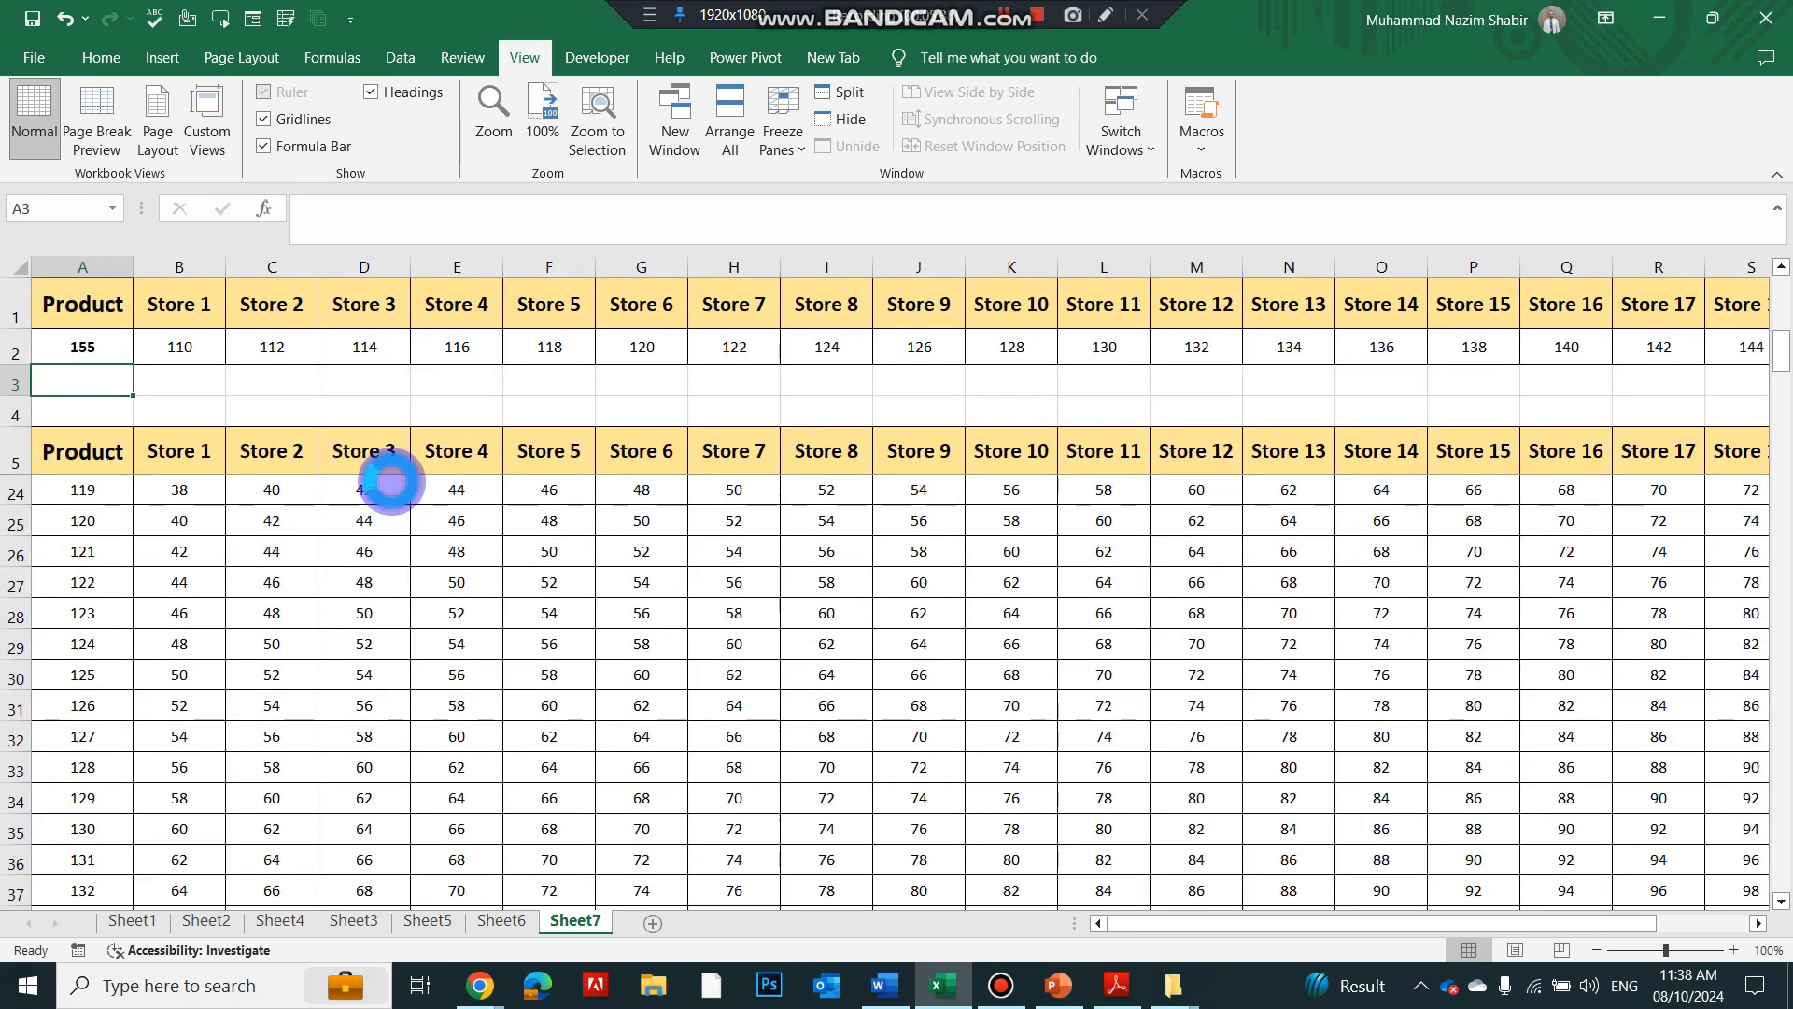
ctrl+scroll(391, 481, up, 3)
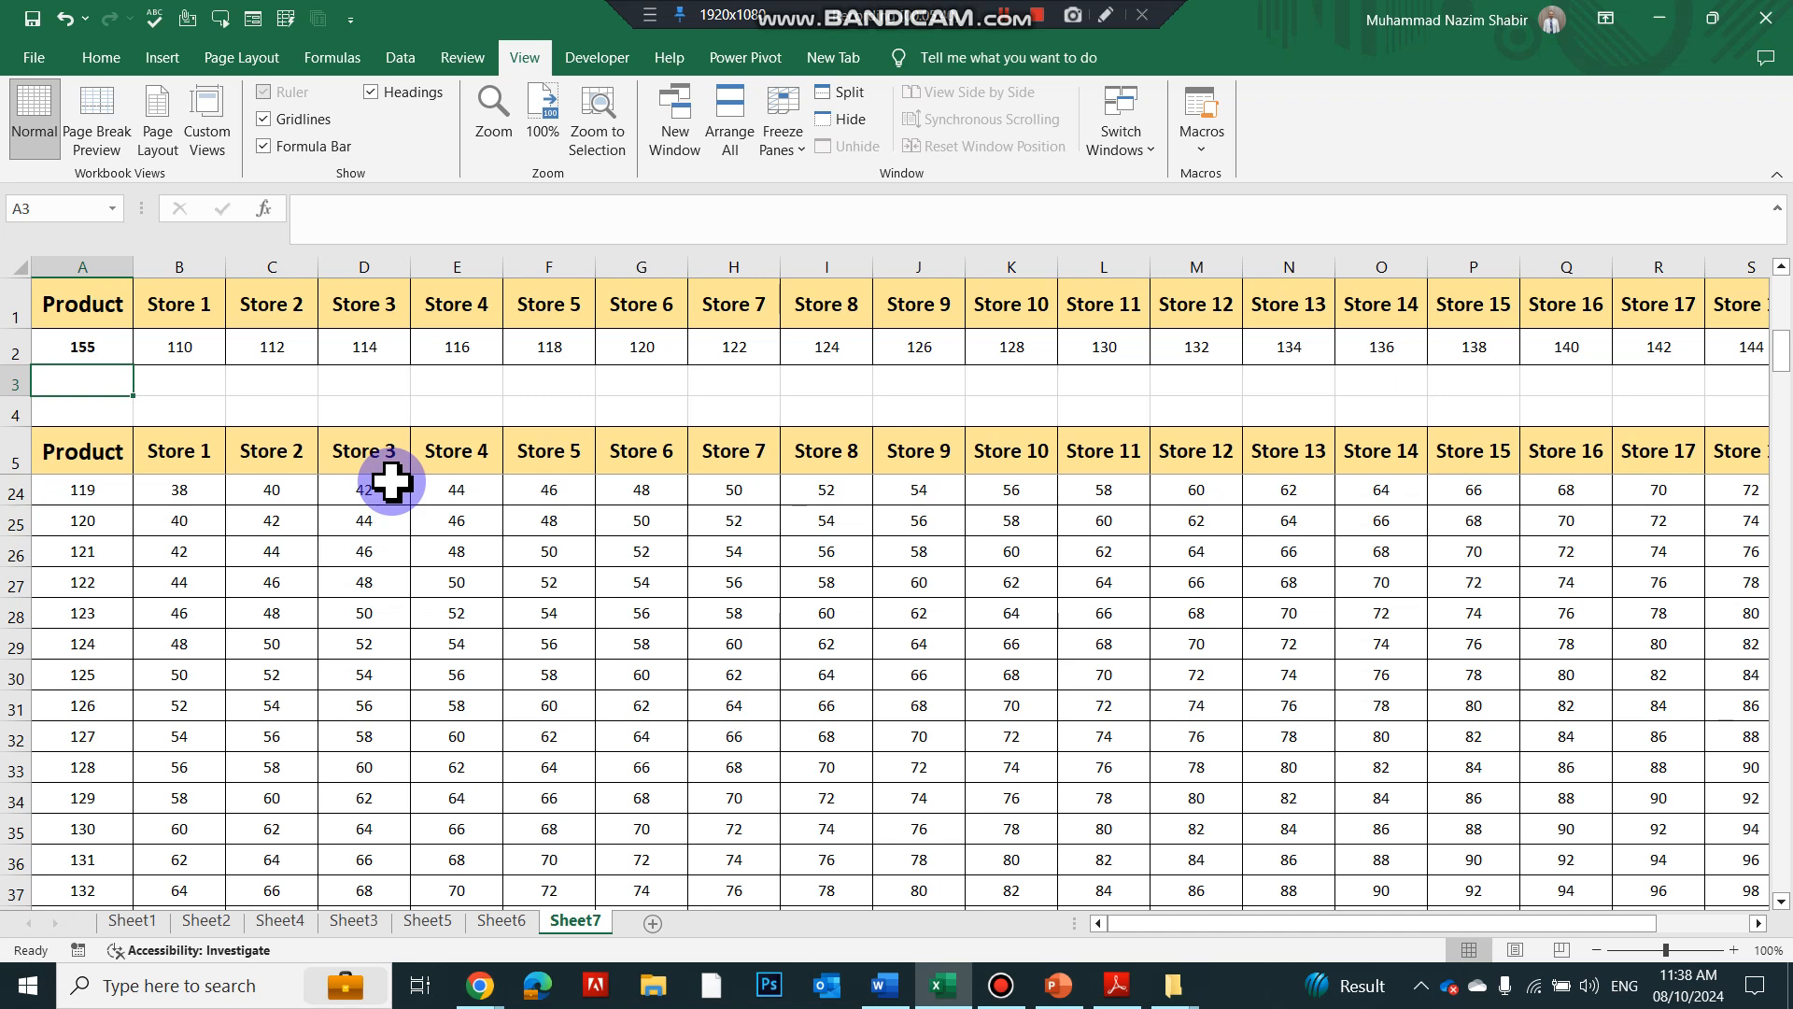